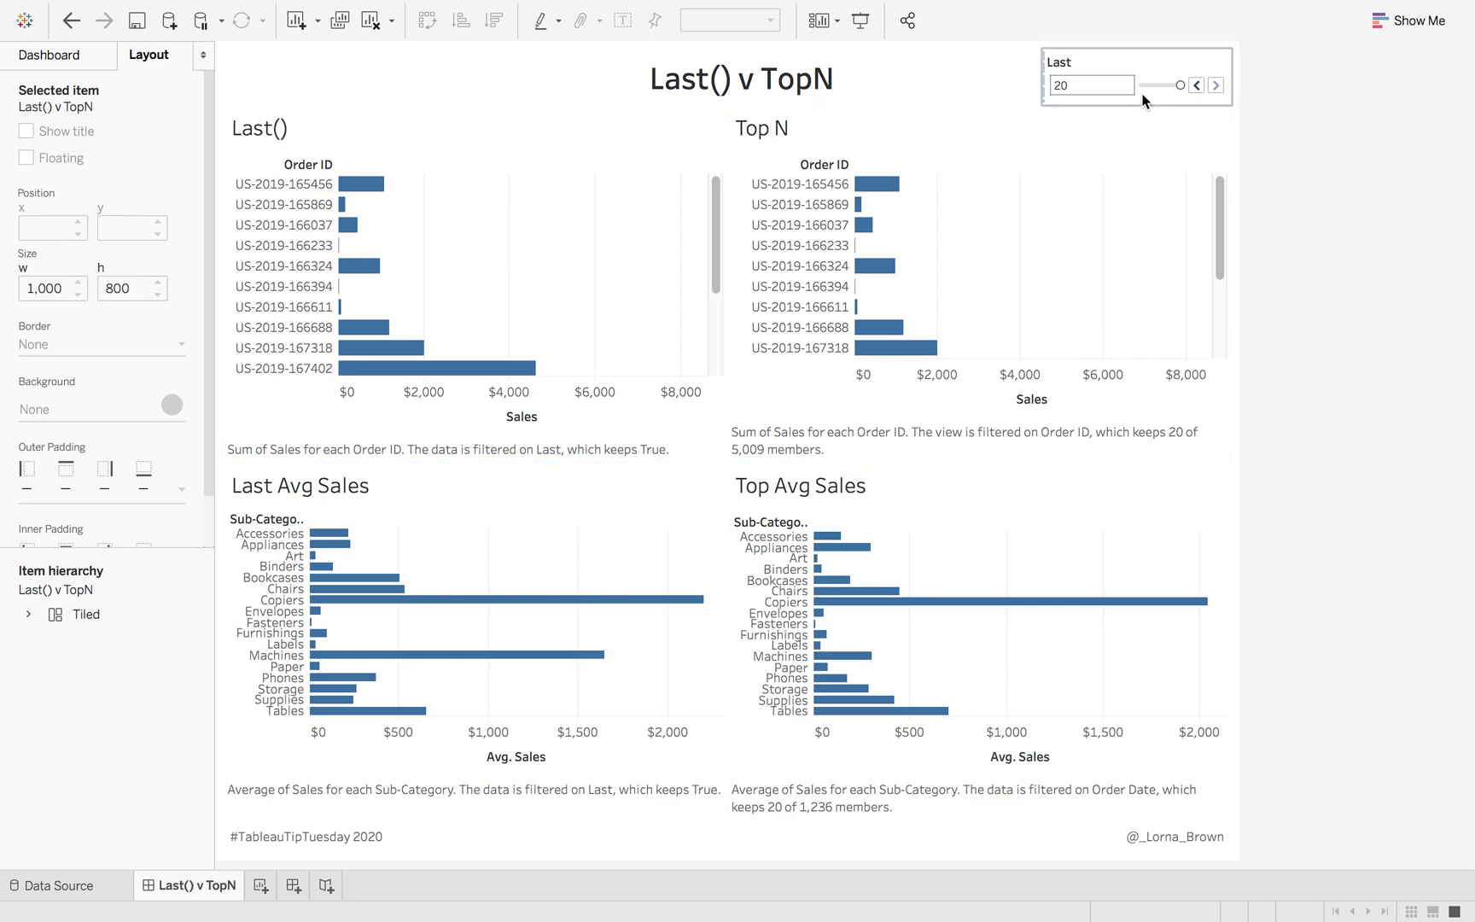
# Start a new worksheet listing every Order ID as rows
pyautogui.doubleClick(1082, 64)
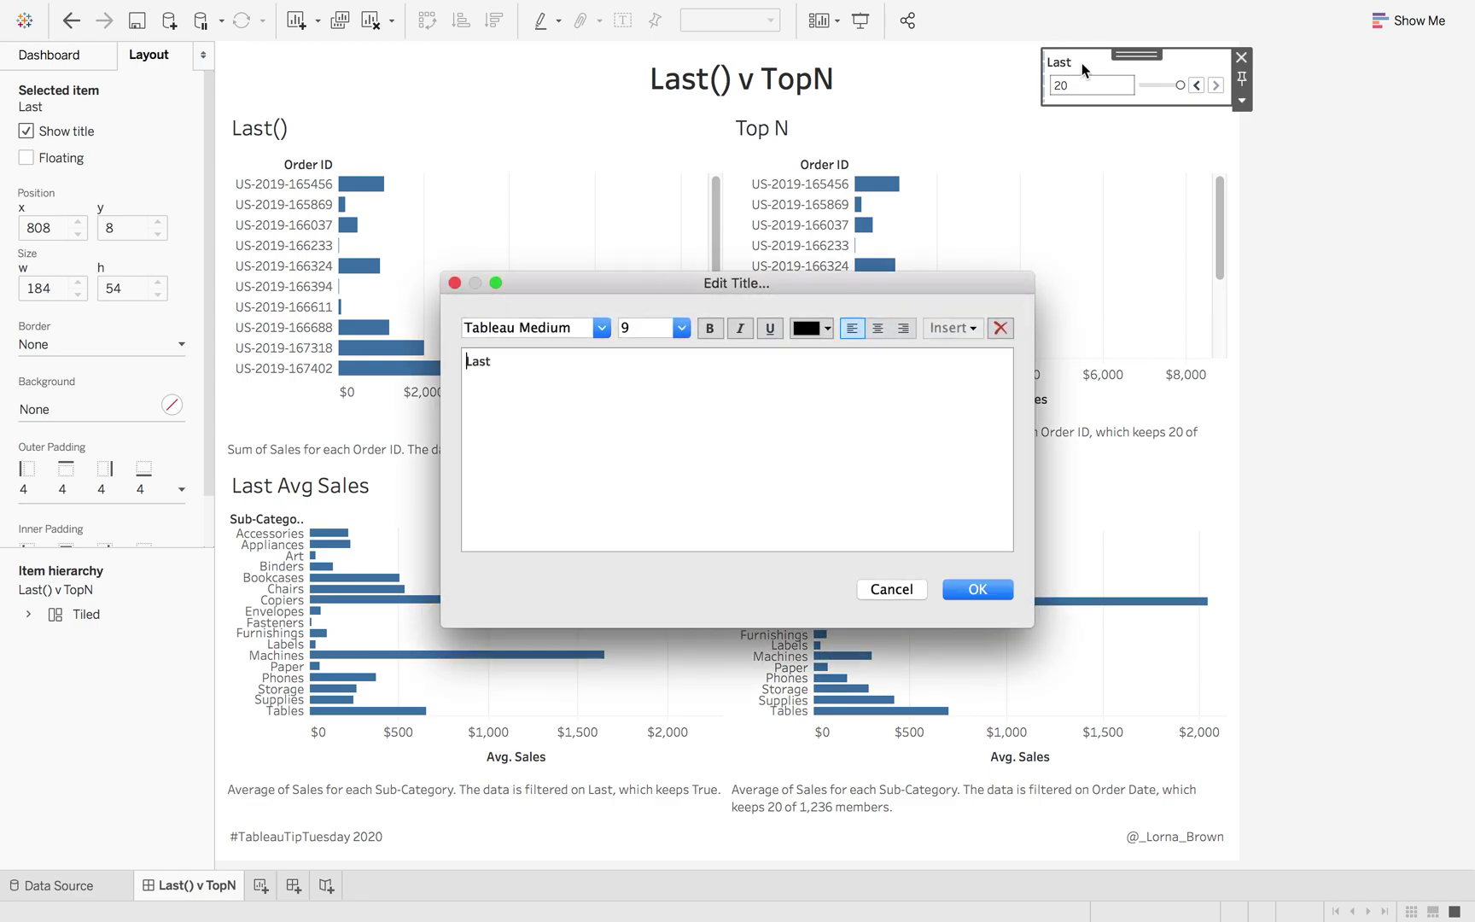
pyautogui.click(453, 282)
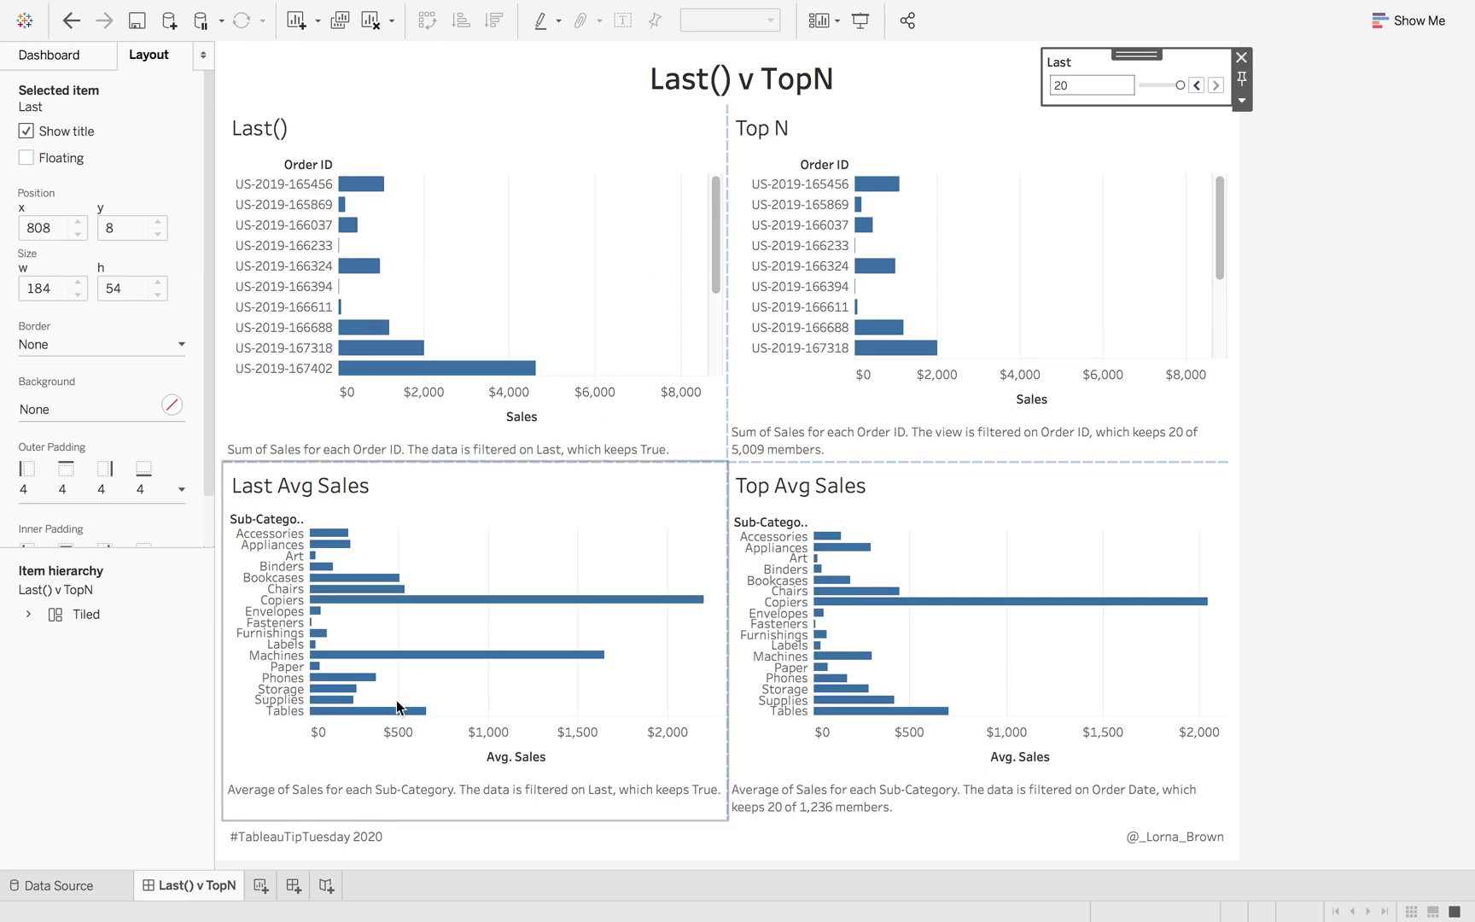
pyautogui.click(260, 886)
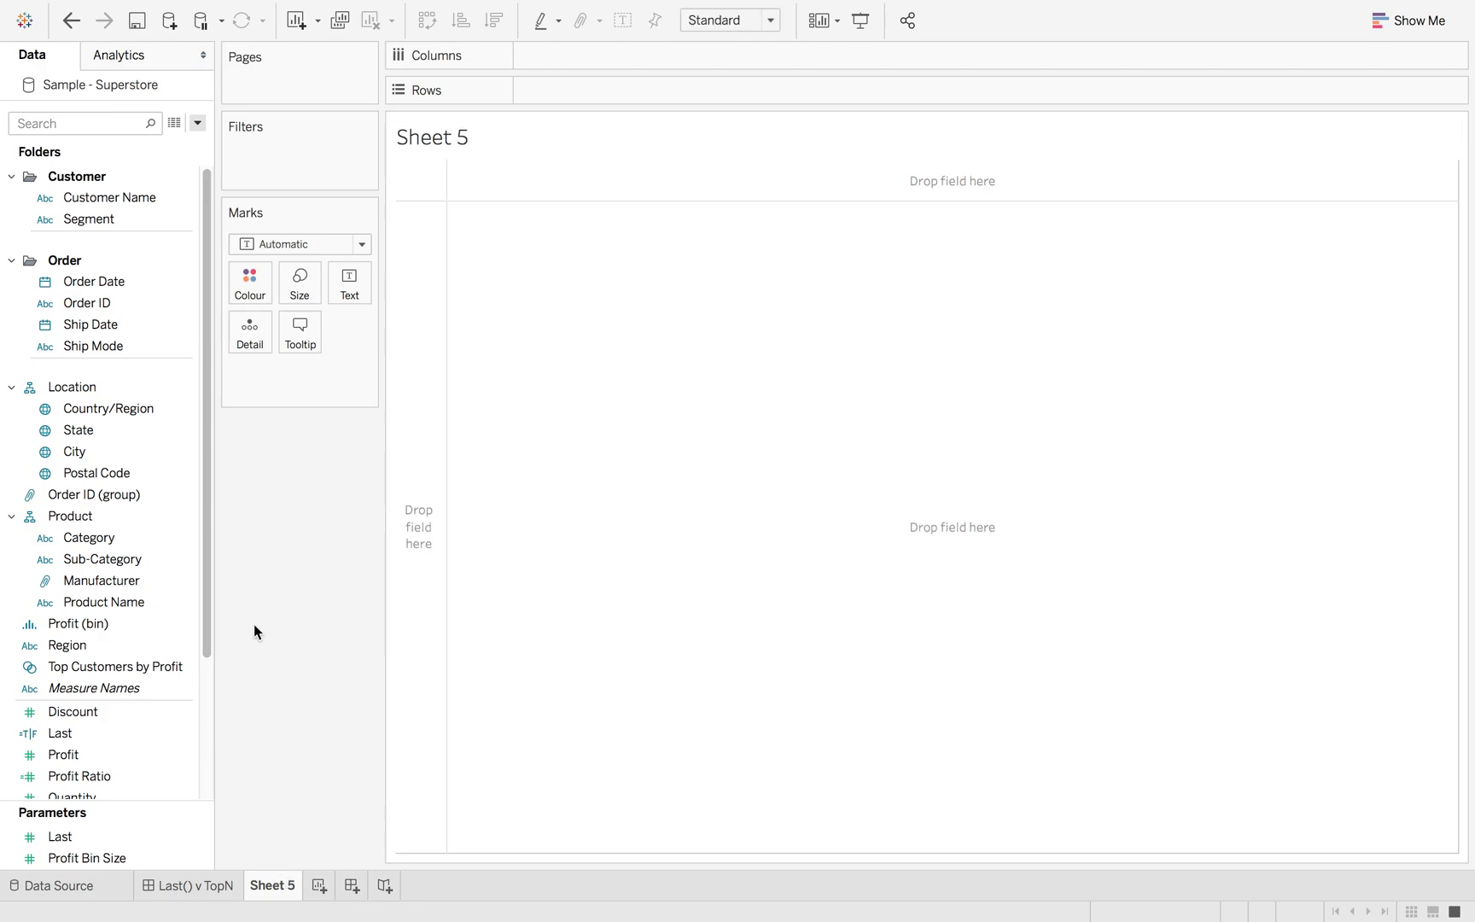
pyautogui.moveTo(120, 302); pyautogui.dragTo(414, 316)
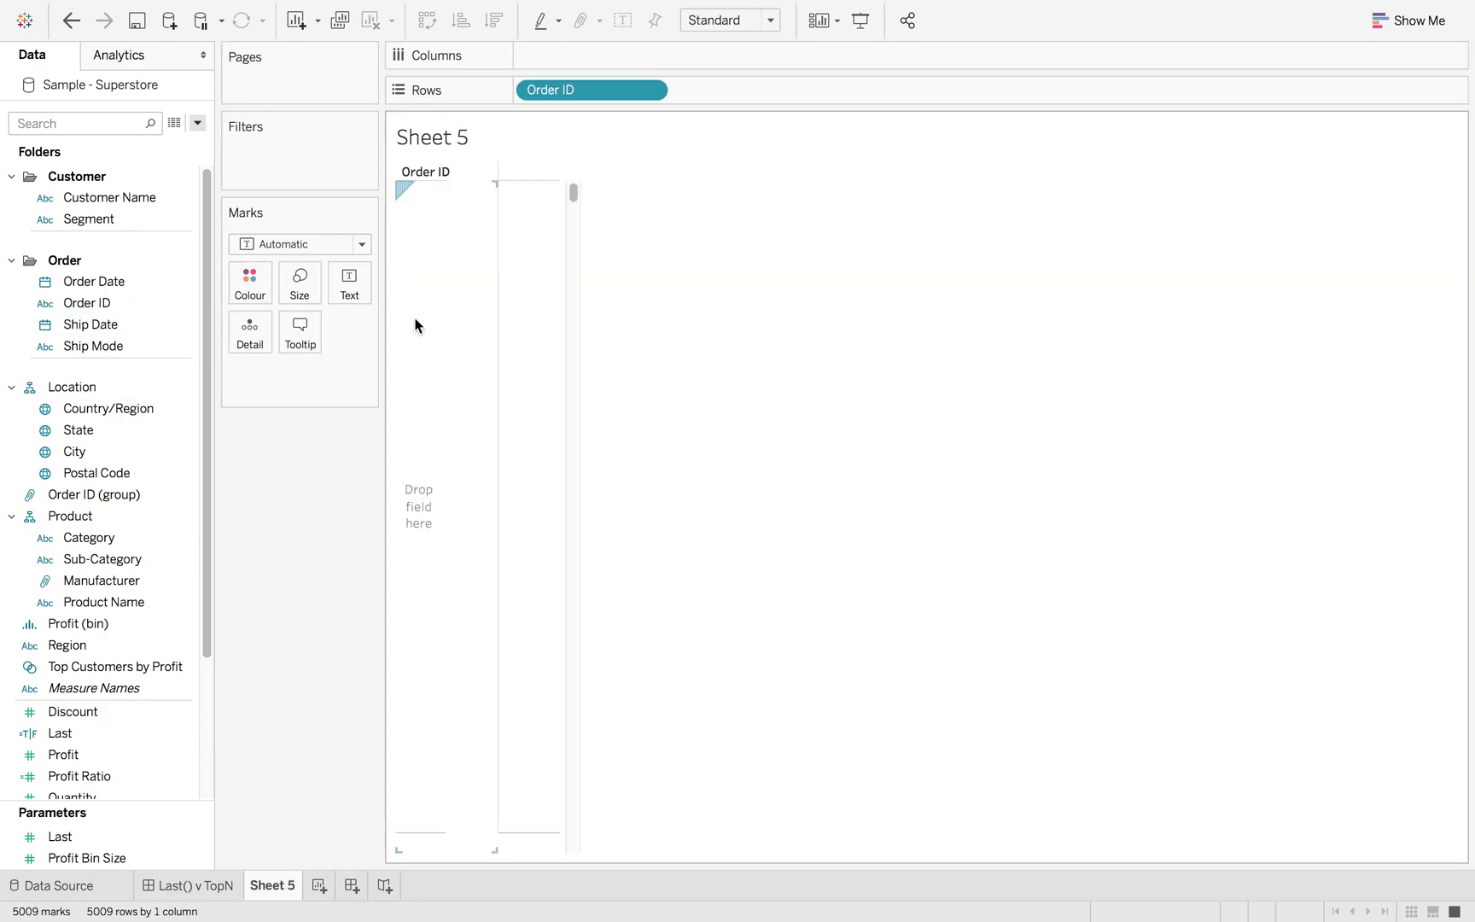
# Show the Last parameter control and chart Sales as bars for each Order ID
pyautogui.rightClick(105, 838)
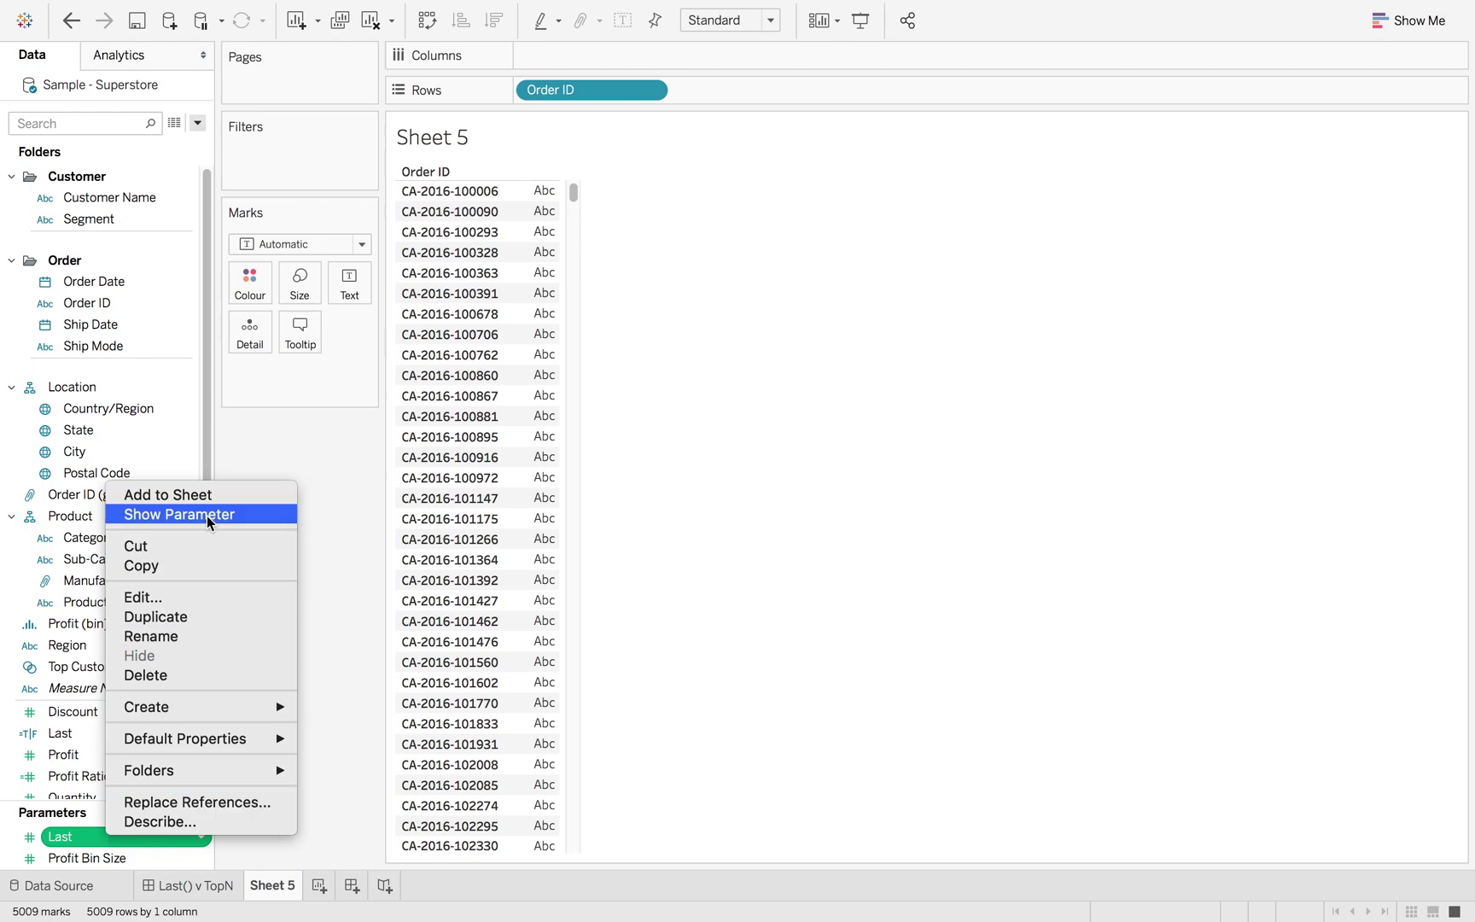
pyautogui.click(198, 595)
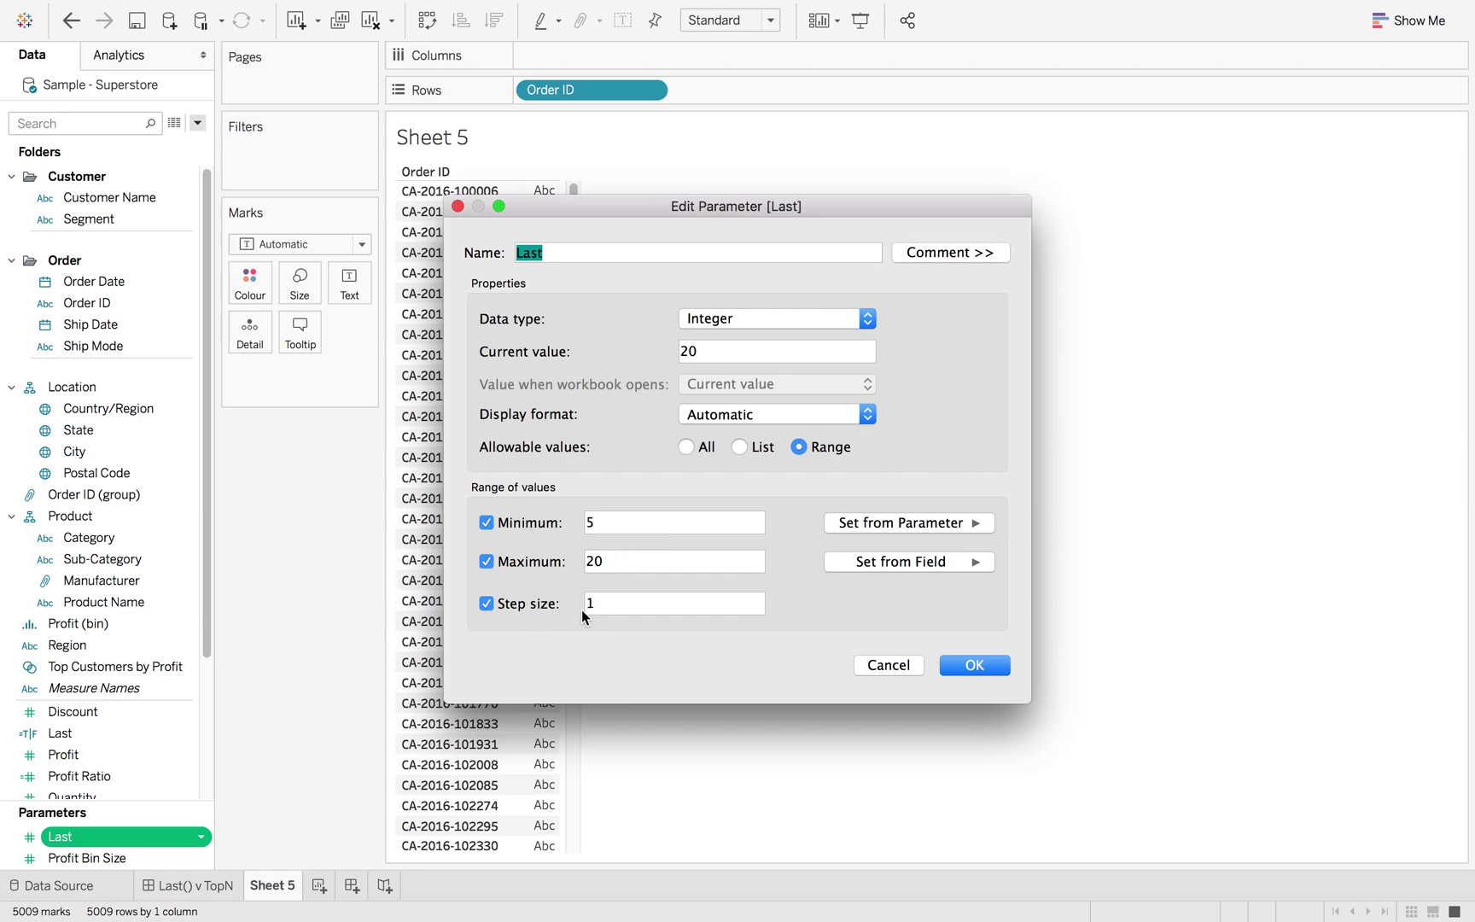
pyautogui.click(457, 207)
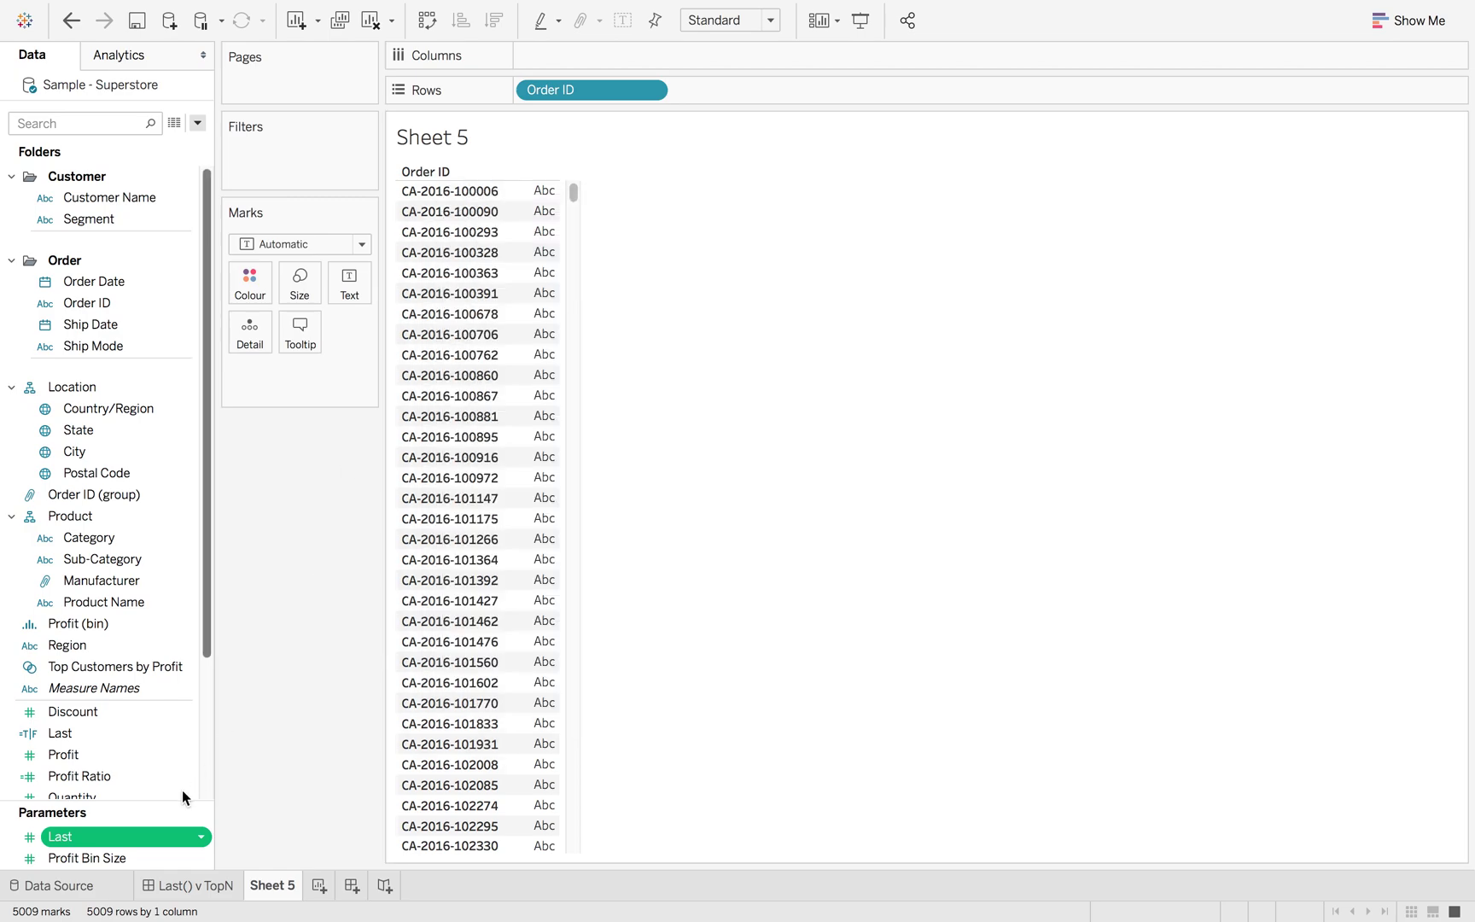
pyautogui.rightClick(150, 840)
pyautogui.click(258, 513)
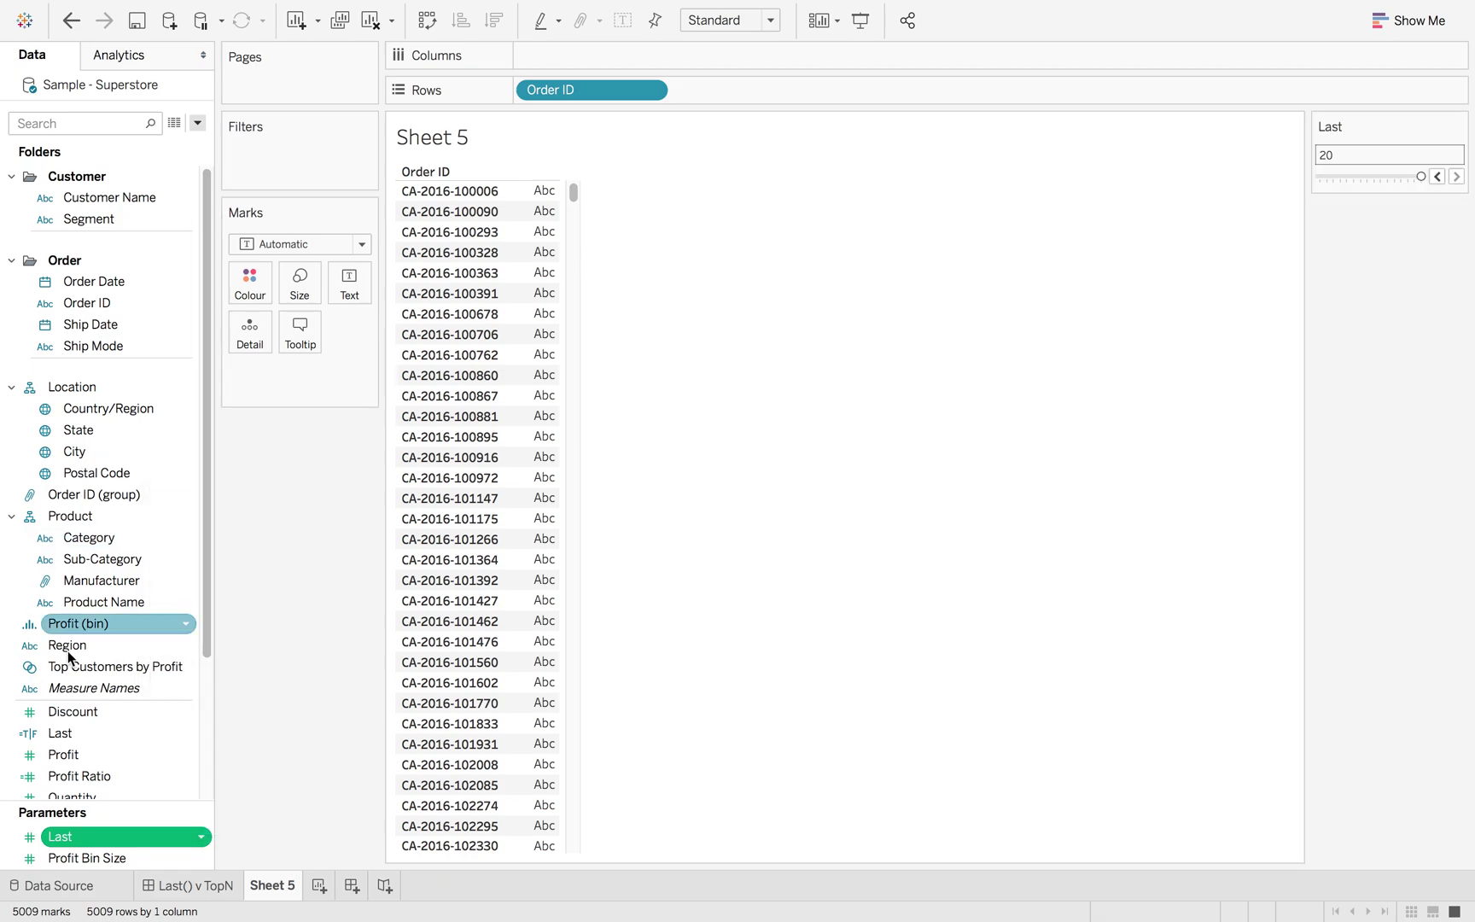
pyautogui.scroll(-3, 90, 756)
pyautogui.scroll(-1, 89, 754)
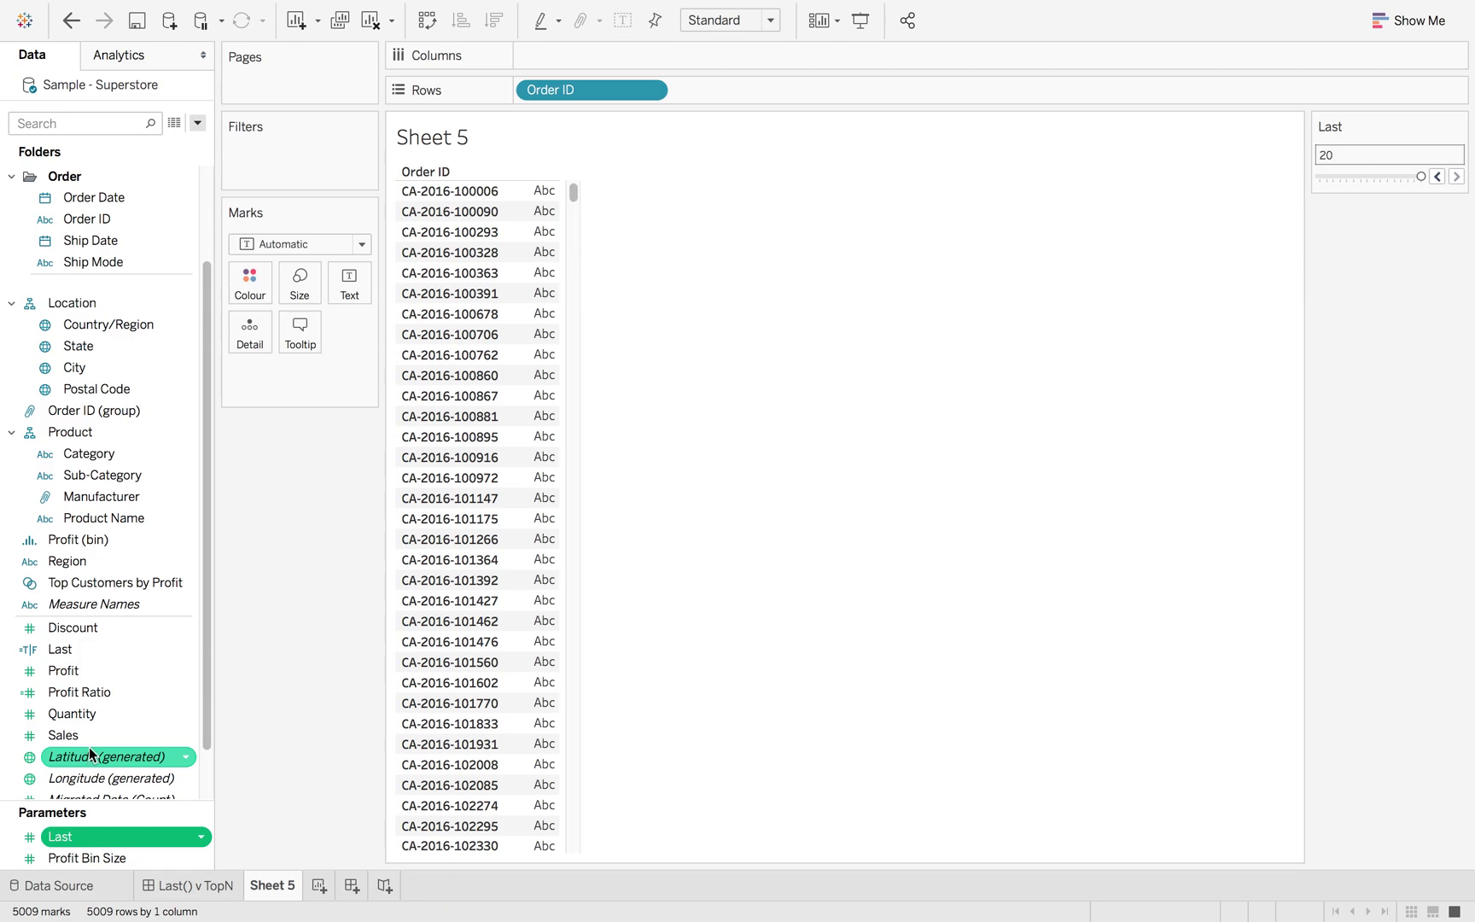
pyautogui.moveTo(85, 734); pyautogui.dragTo(606, 67)
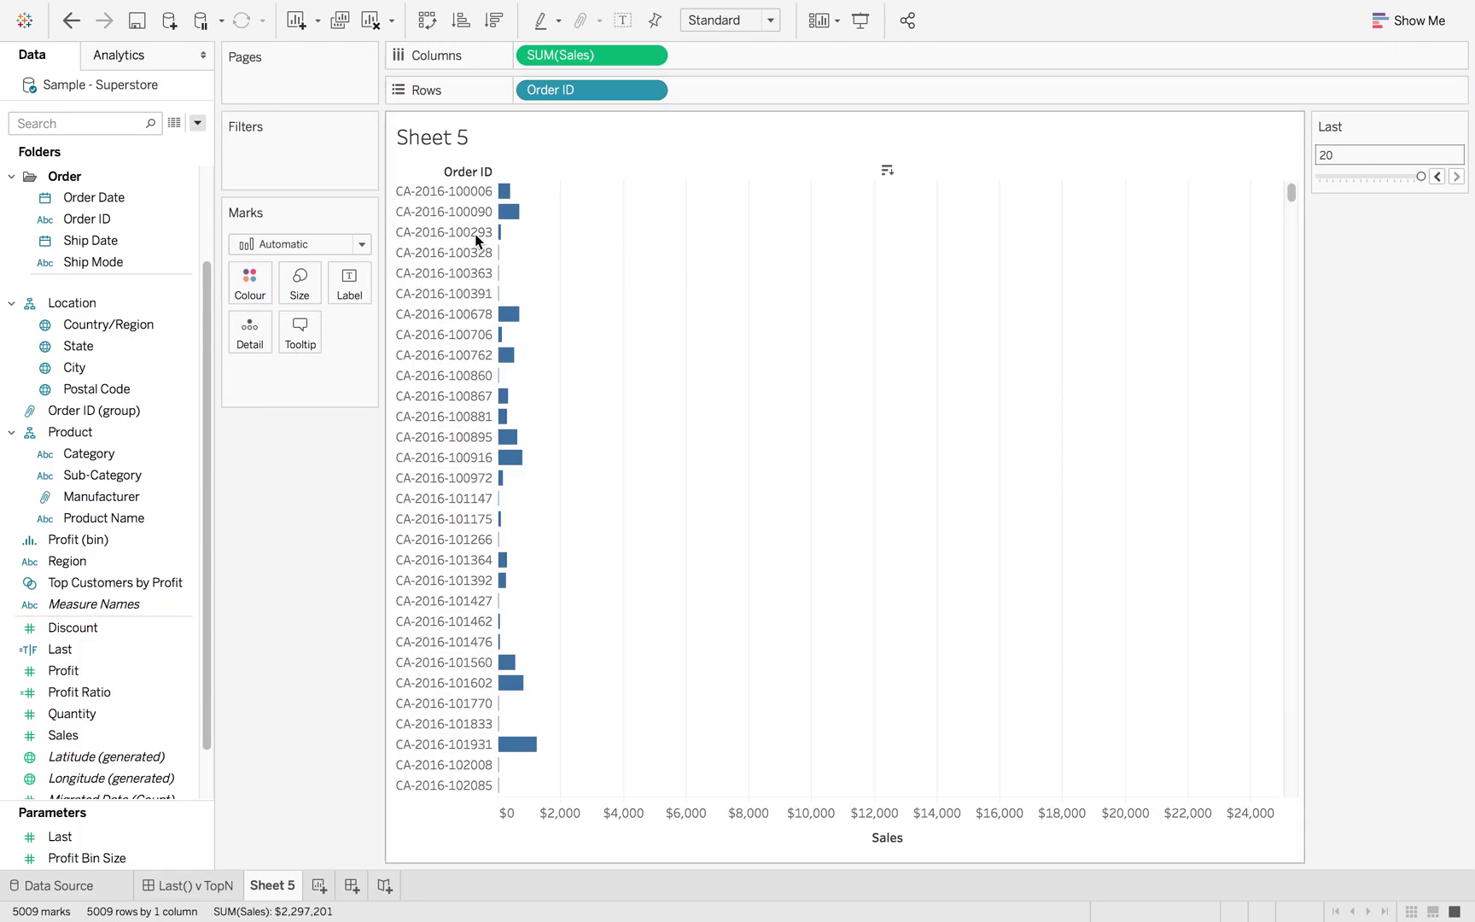
# Create a new calculated field named 'Last x'
pyautogui.click(198, 125)
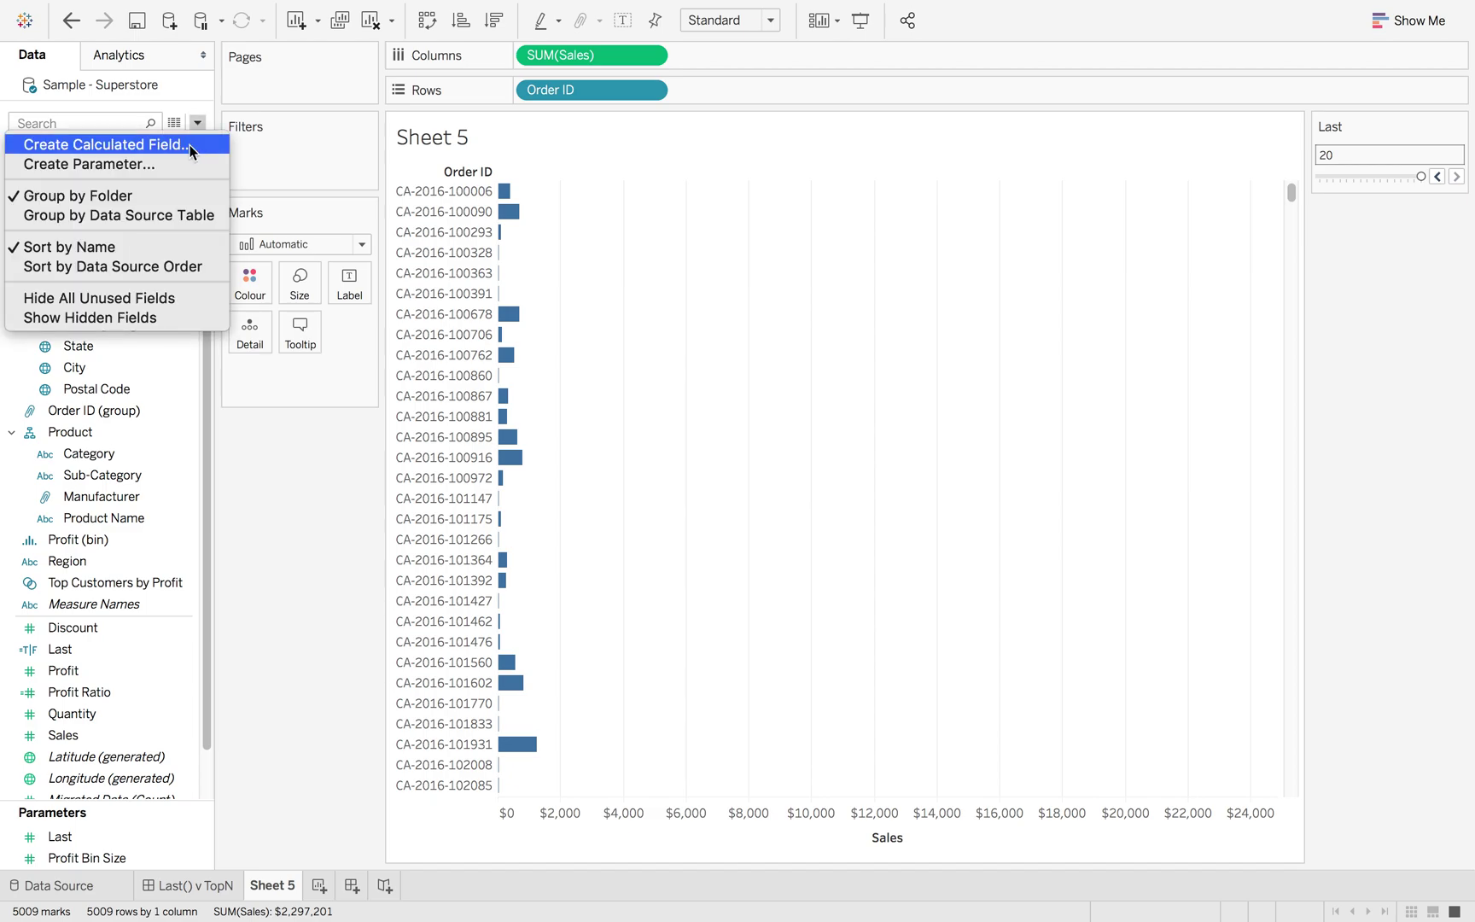
pyautogui.click(191, 143)
pyautogui.write('Last ')
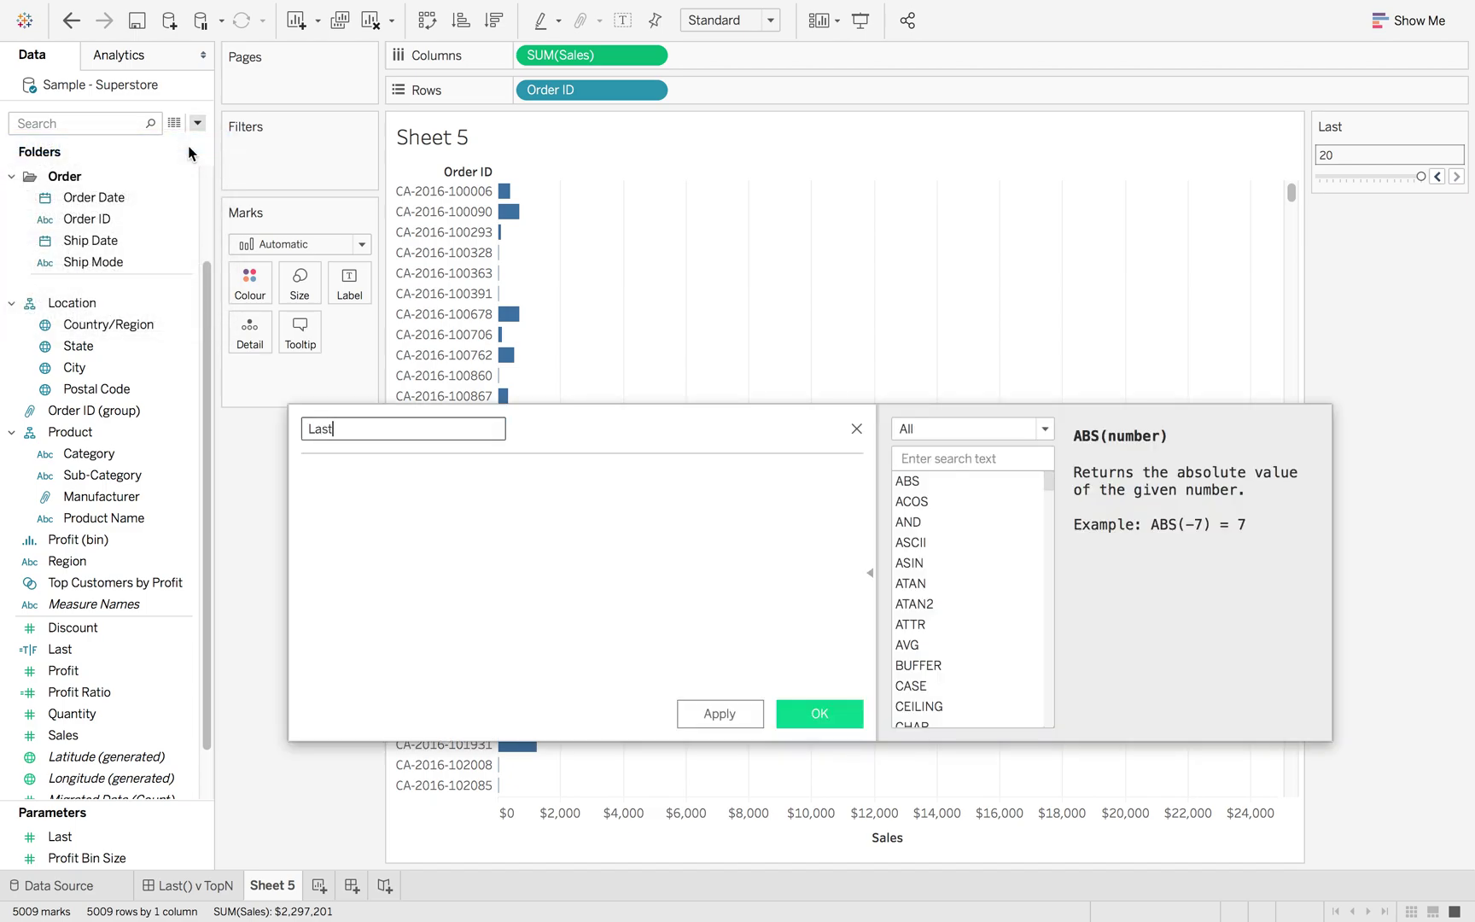
pyautogui.write('x')
pyautogui.press('Tab')
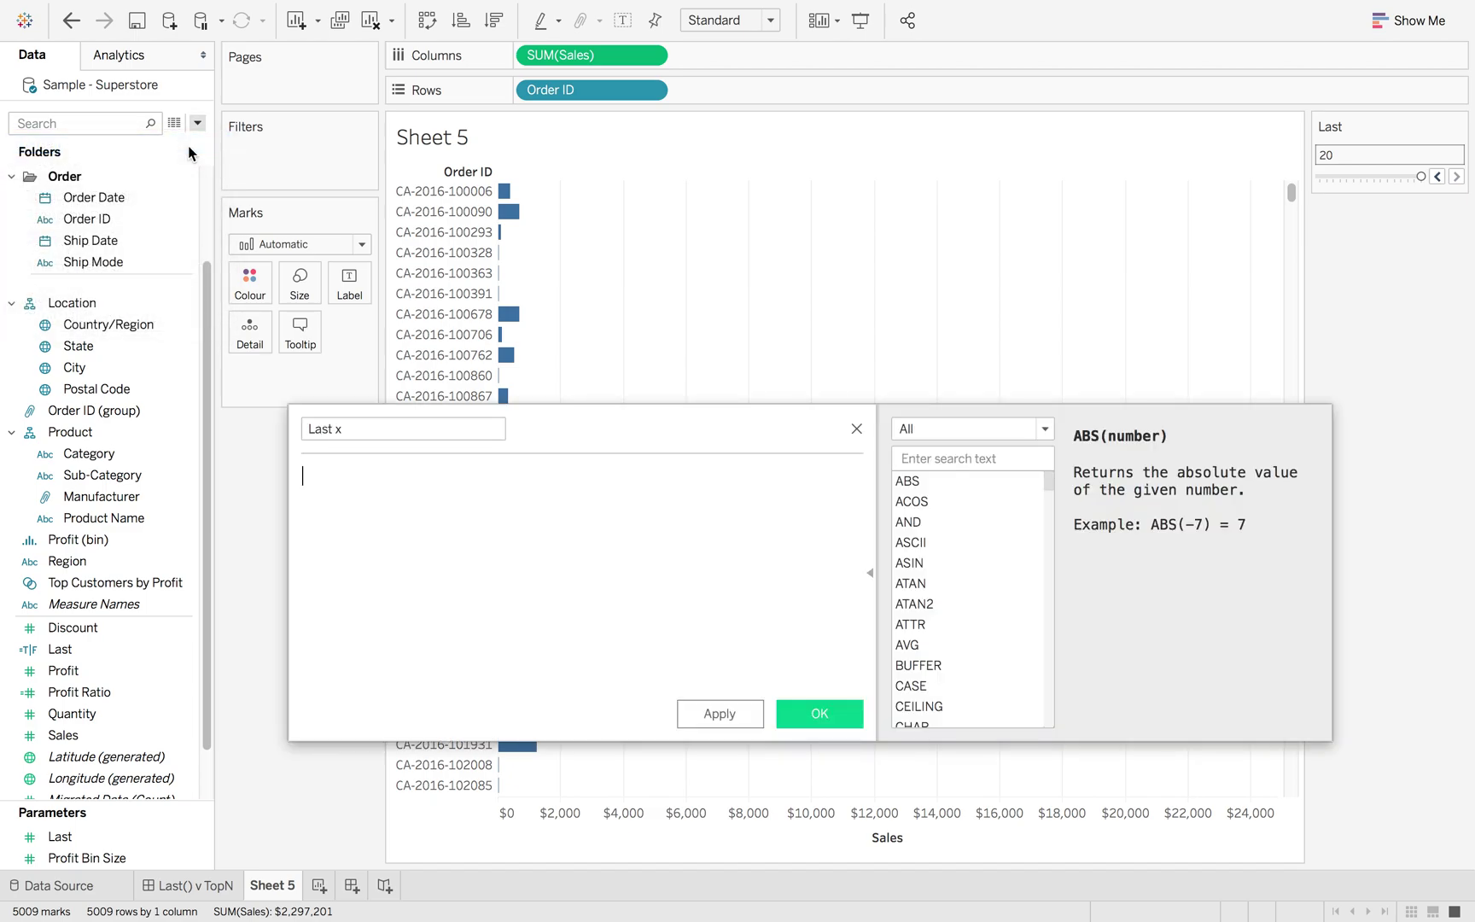
# Enter the formula LAST()+1 <= [Parameters].[Last] and save the calculation
pyautogui.write('las')
pyautogui.press('Down')
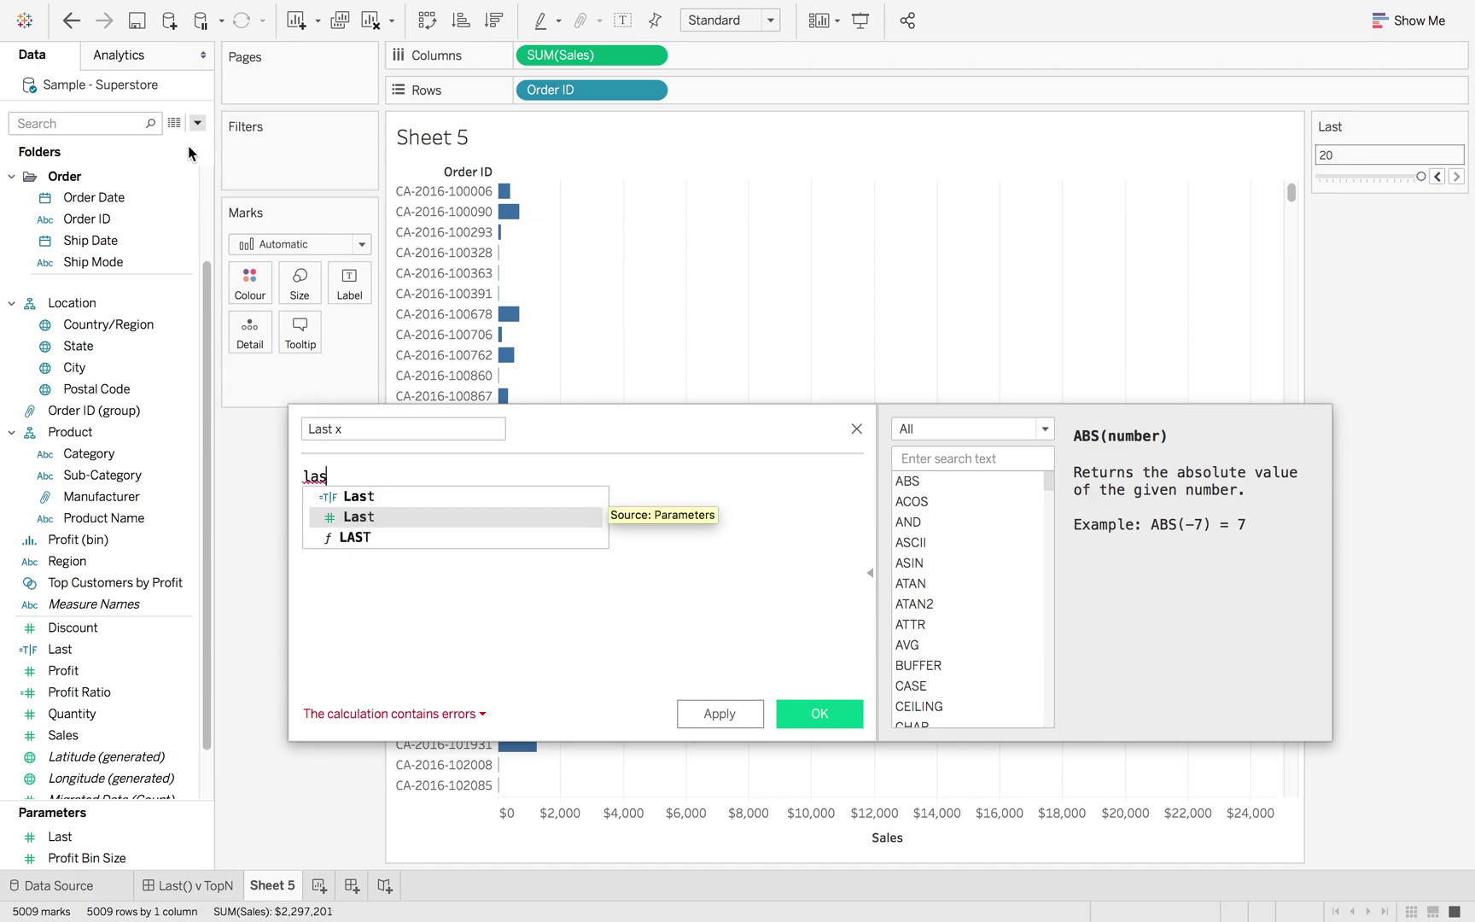
pyautogui.press('Down')
pyautogui.press('Return')
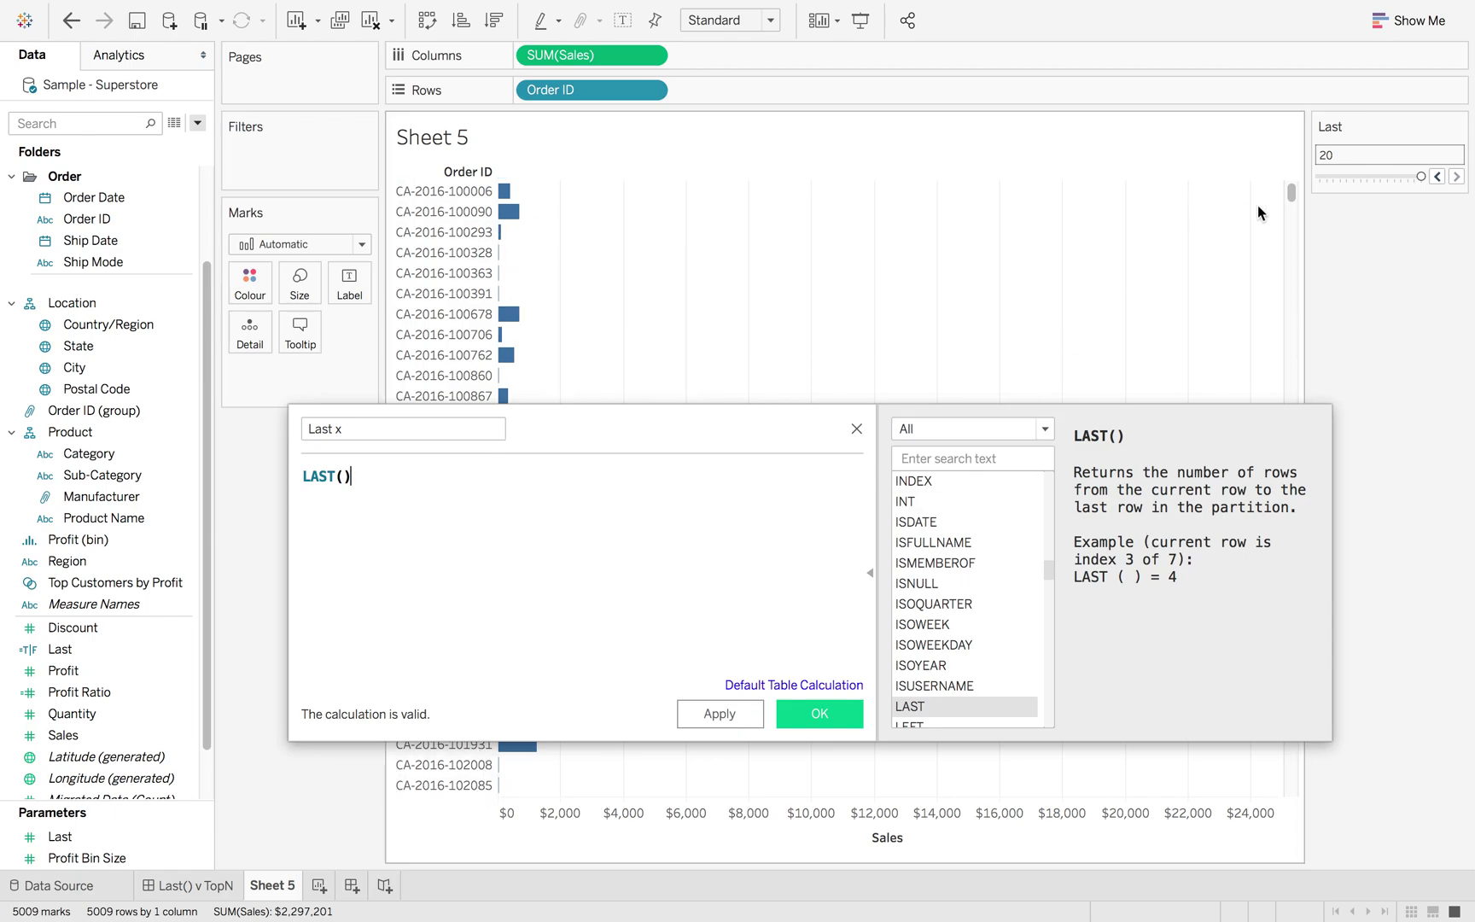
pyautogui.moveTo(1290, 204); pyautogui.dragTo(1297, 811)
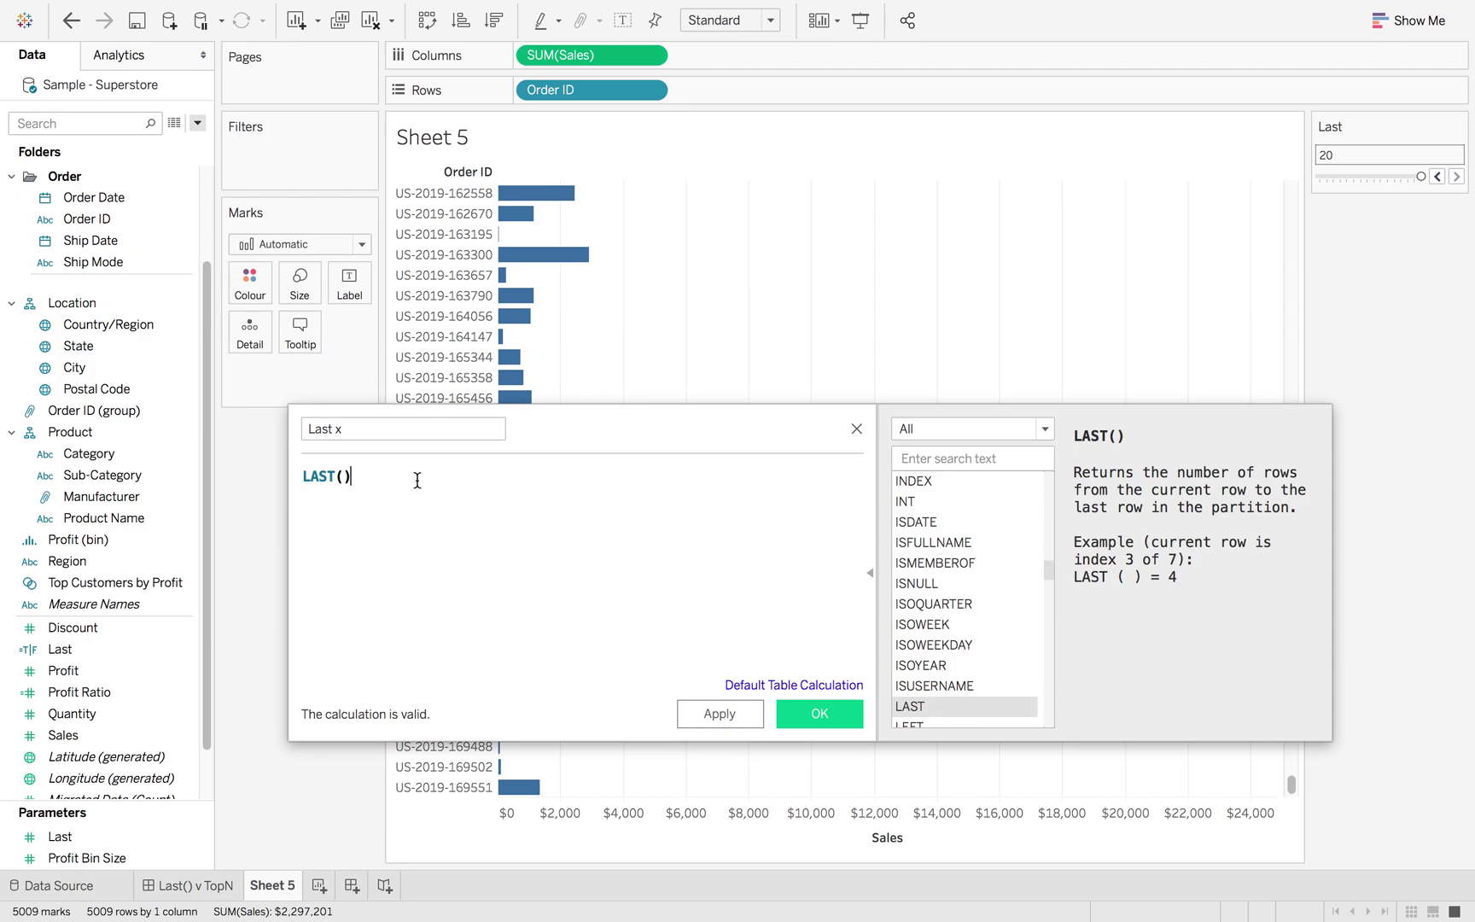
pyautogui.write('-')
pyautogui.press('BackSpace')
pyautogui.write('+1')
pyautogui.write('<')
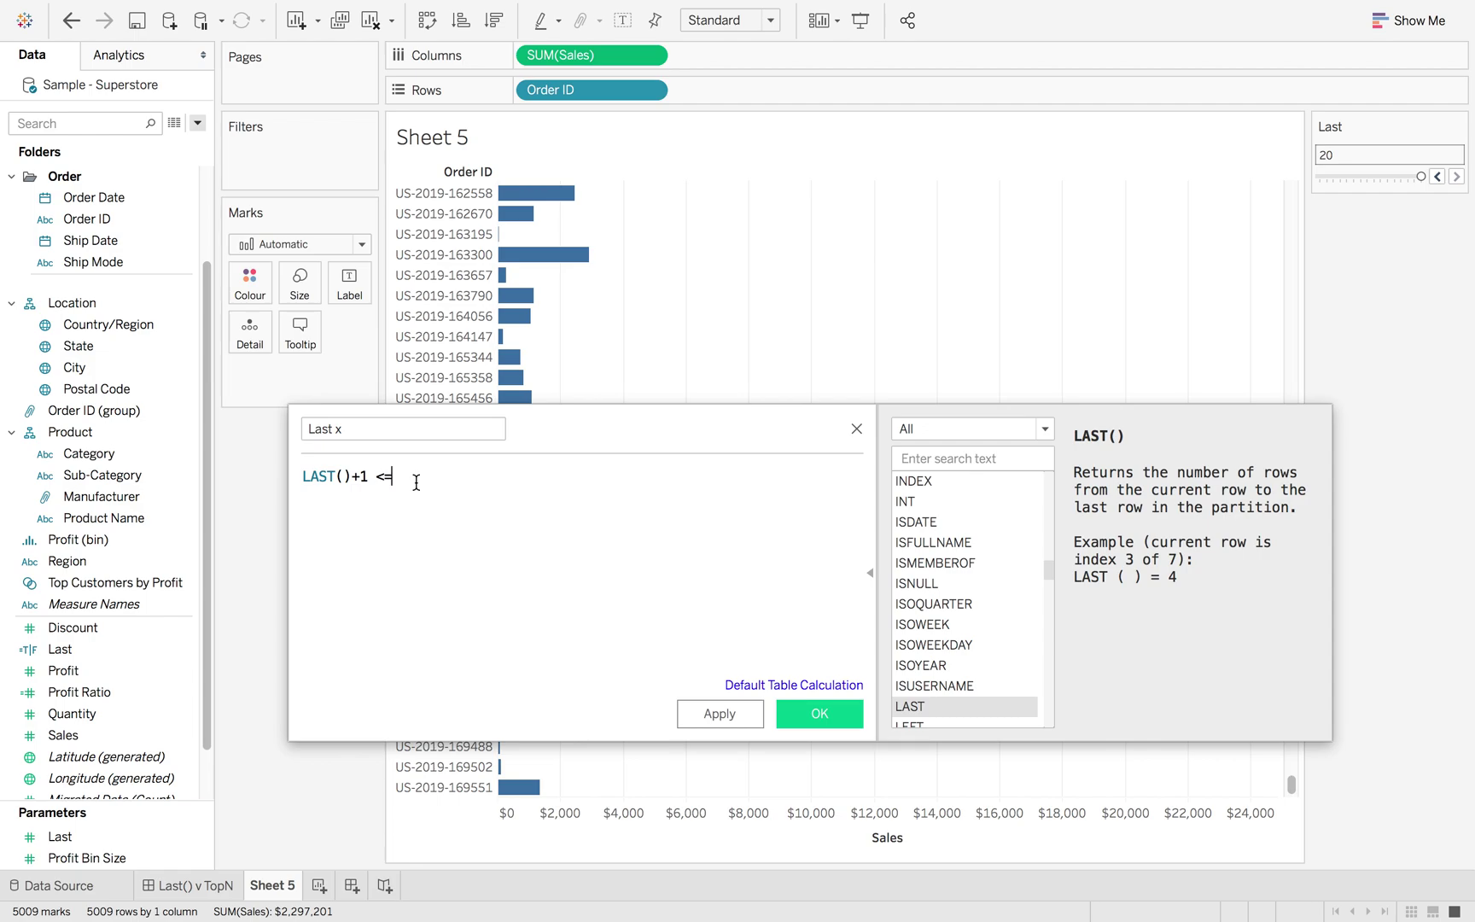
pyautogui.write('= La')
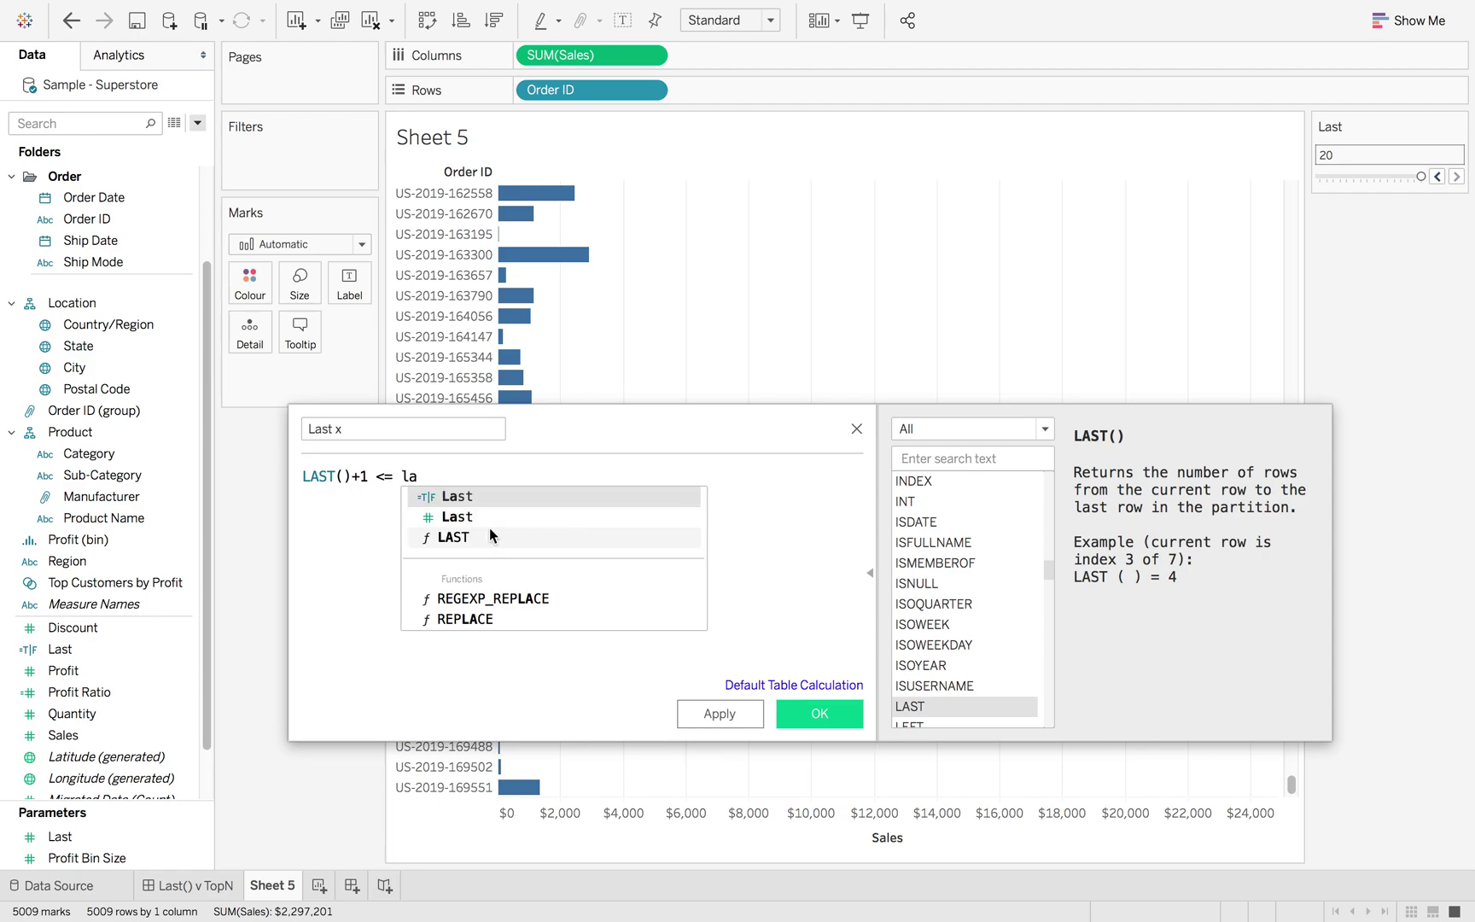
pyautogui.click(493, 516)
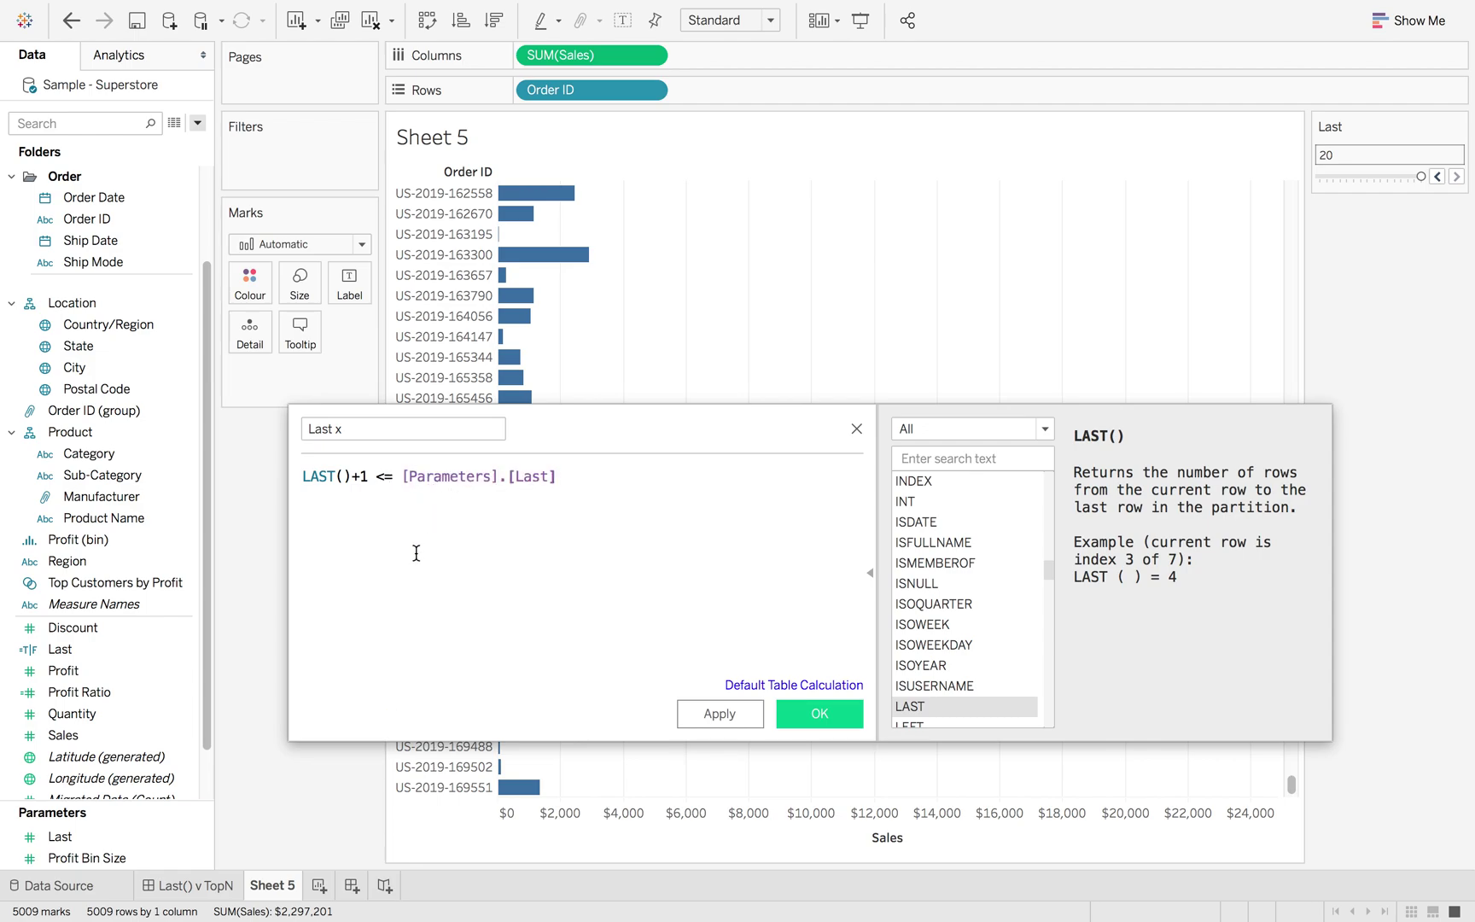
pyautogui.click(820, 715)
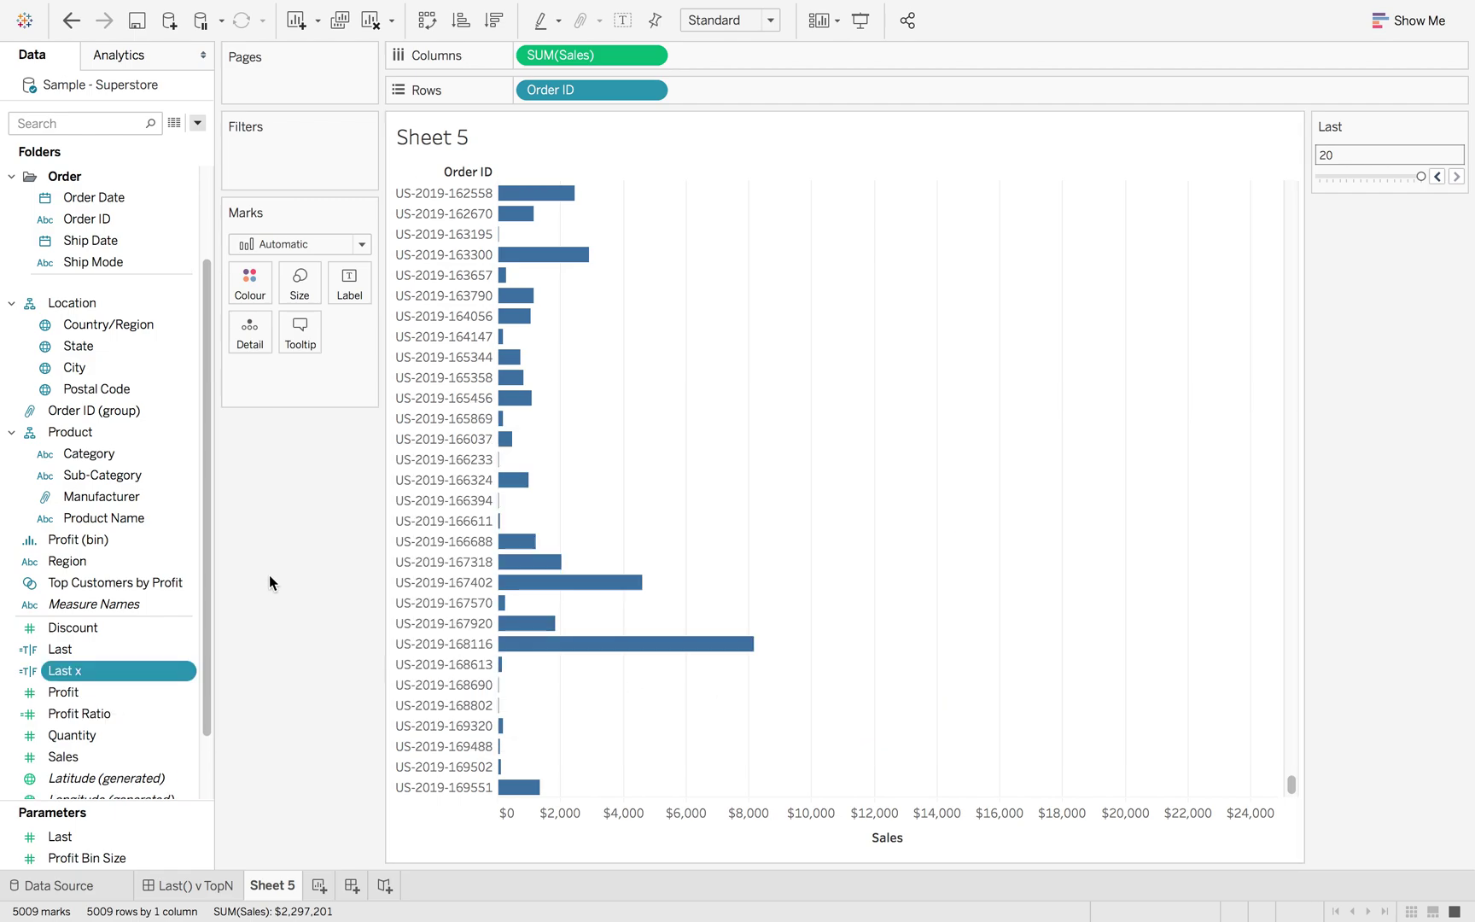
# Set Last to 5 and filter Sheet 5 to Last x True, leaving Sales for 5 orders
pyautogui.moveTo(112, 670); pyautogui.dragTo(747, 88)
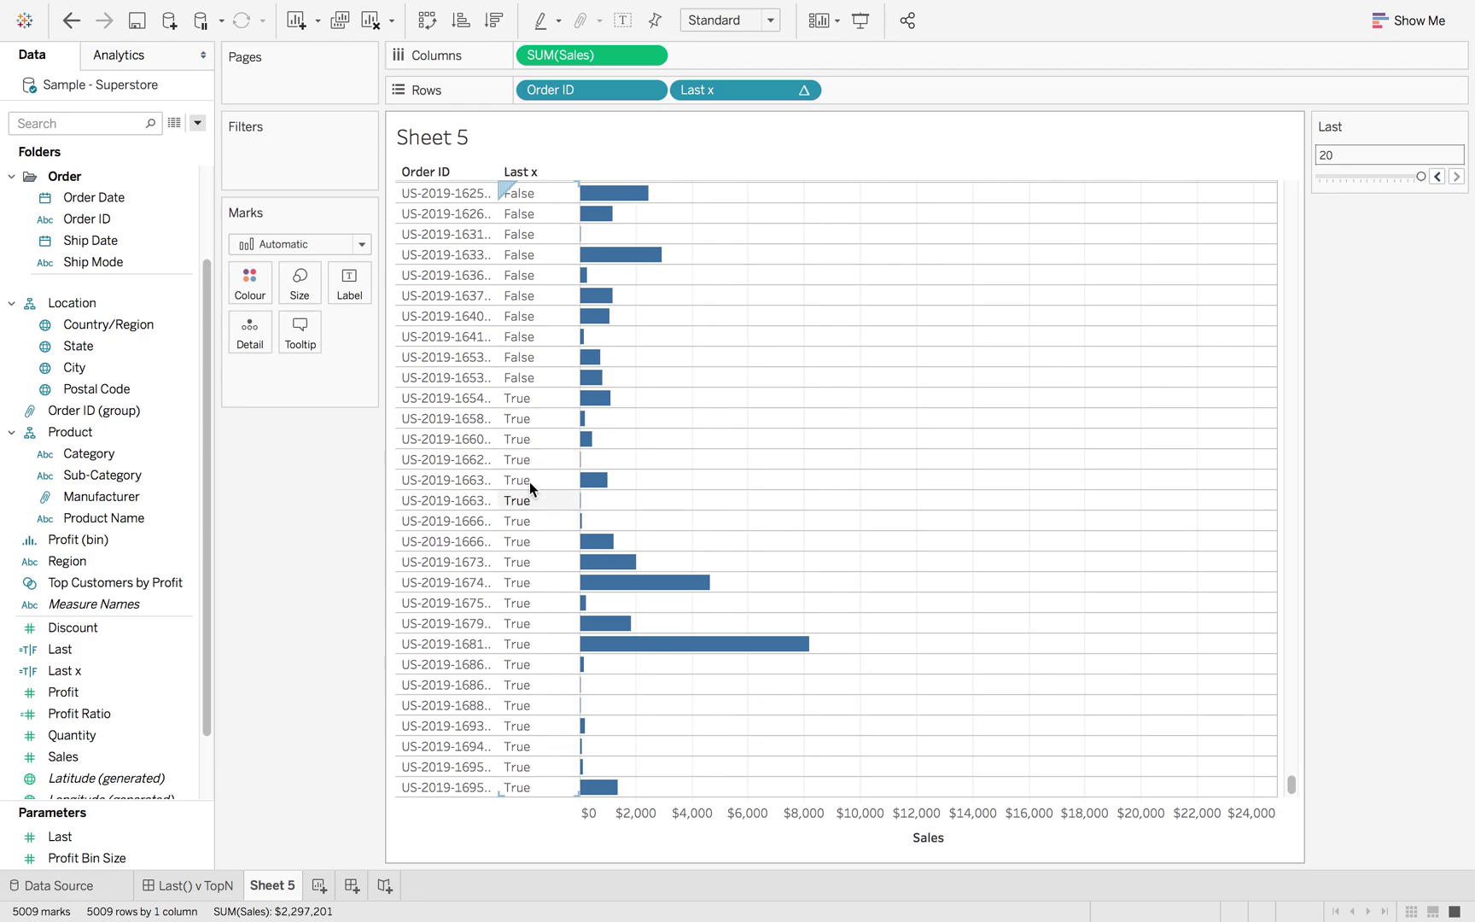
pyautogui.moveTo(1419, 177); pyautogui.dragTo(1319, 190)
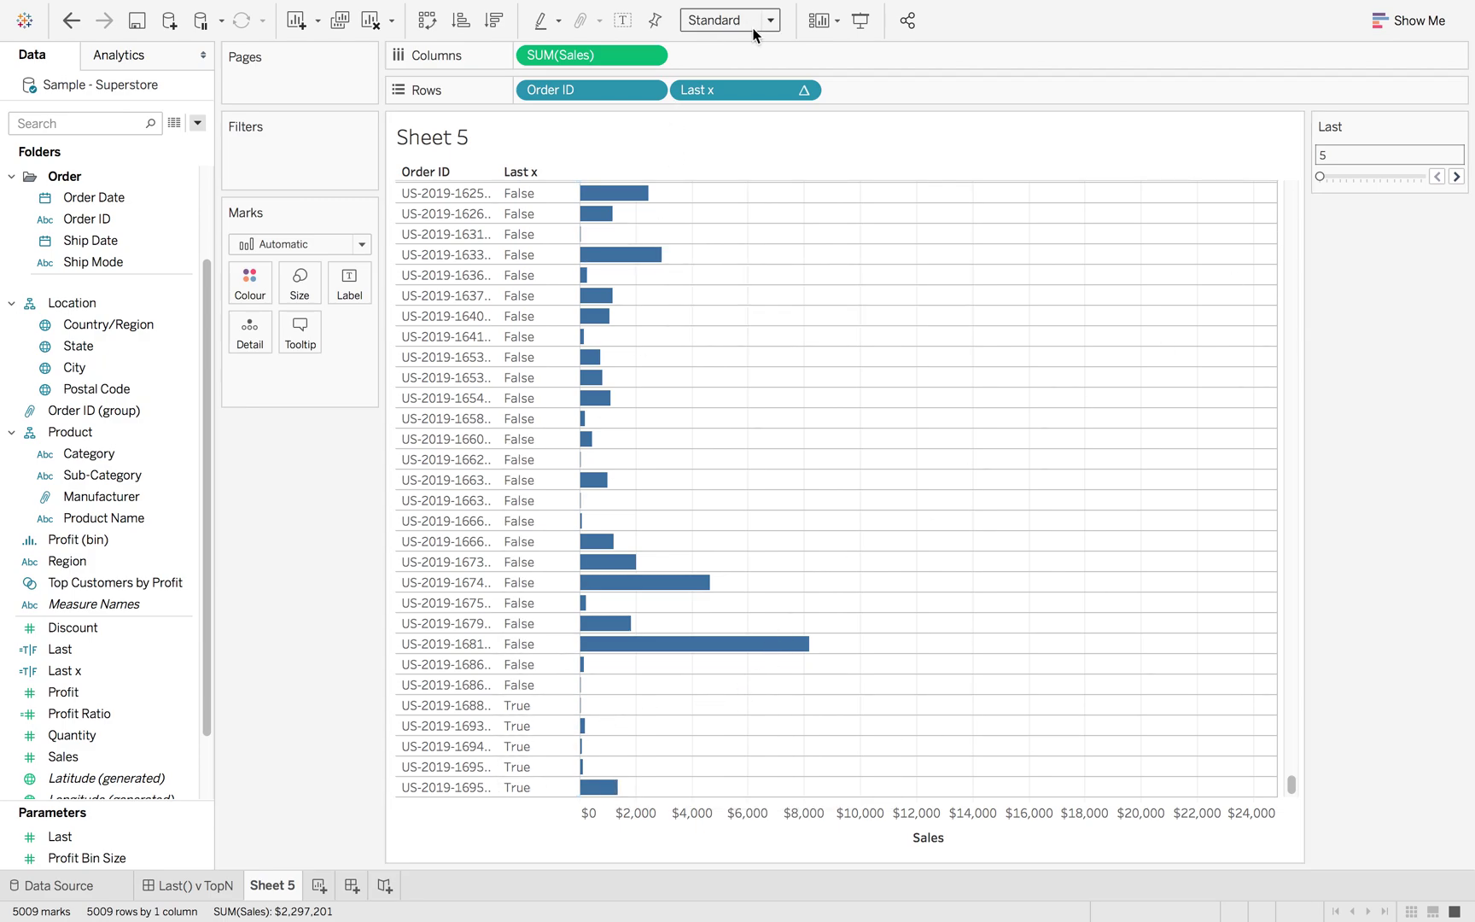
pyautogui.moveTo(741, 89); pyautogui.dragTo(332, 172)
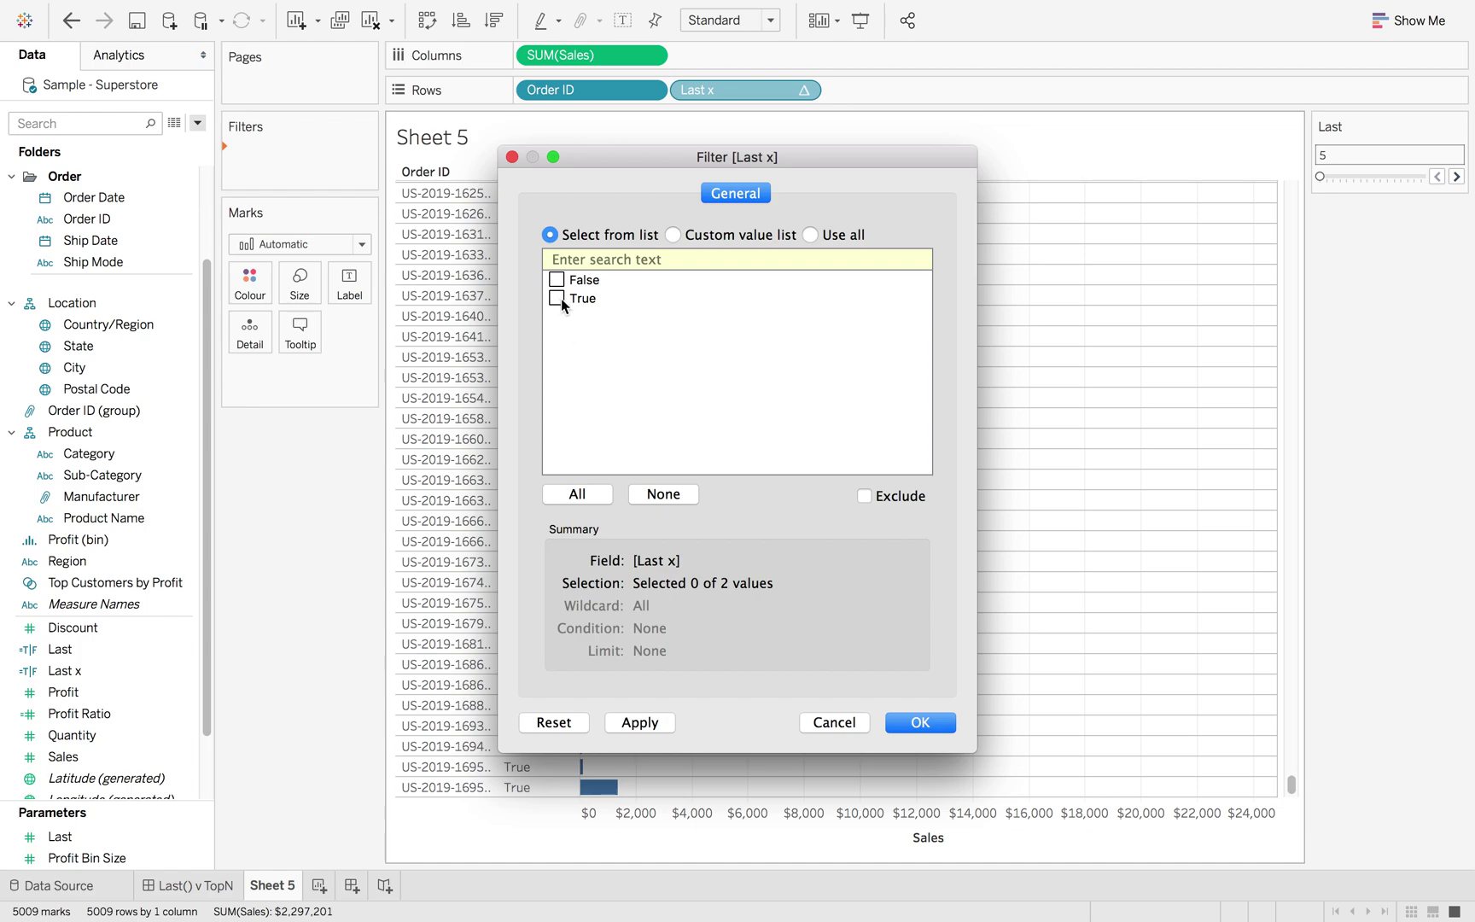
pyautogui.click(557, 298)
pyautogui.click(920, 722)
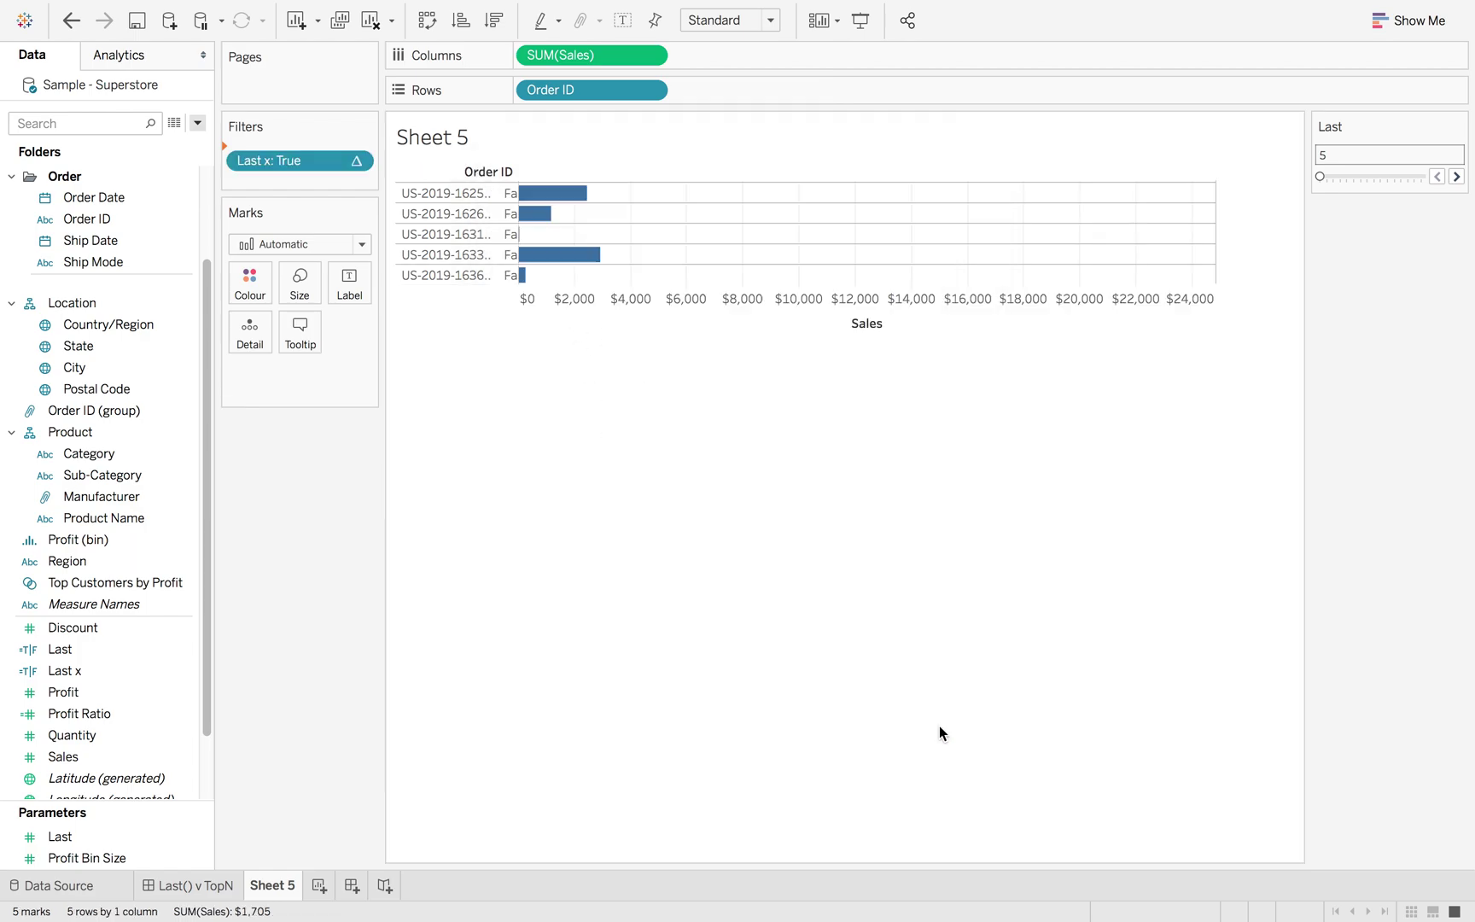
pyautogui.moveTo(533, 198)
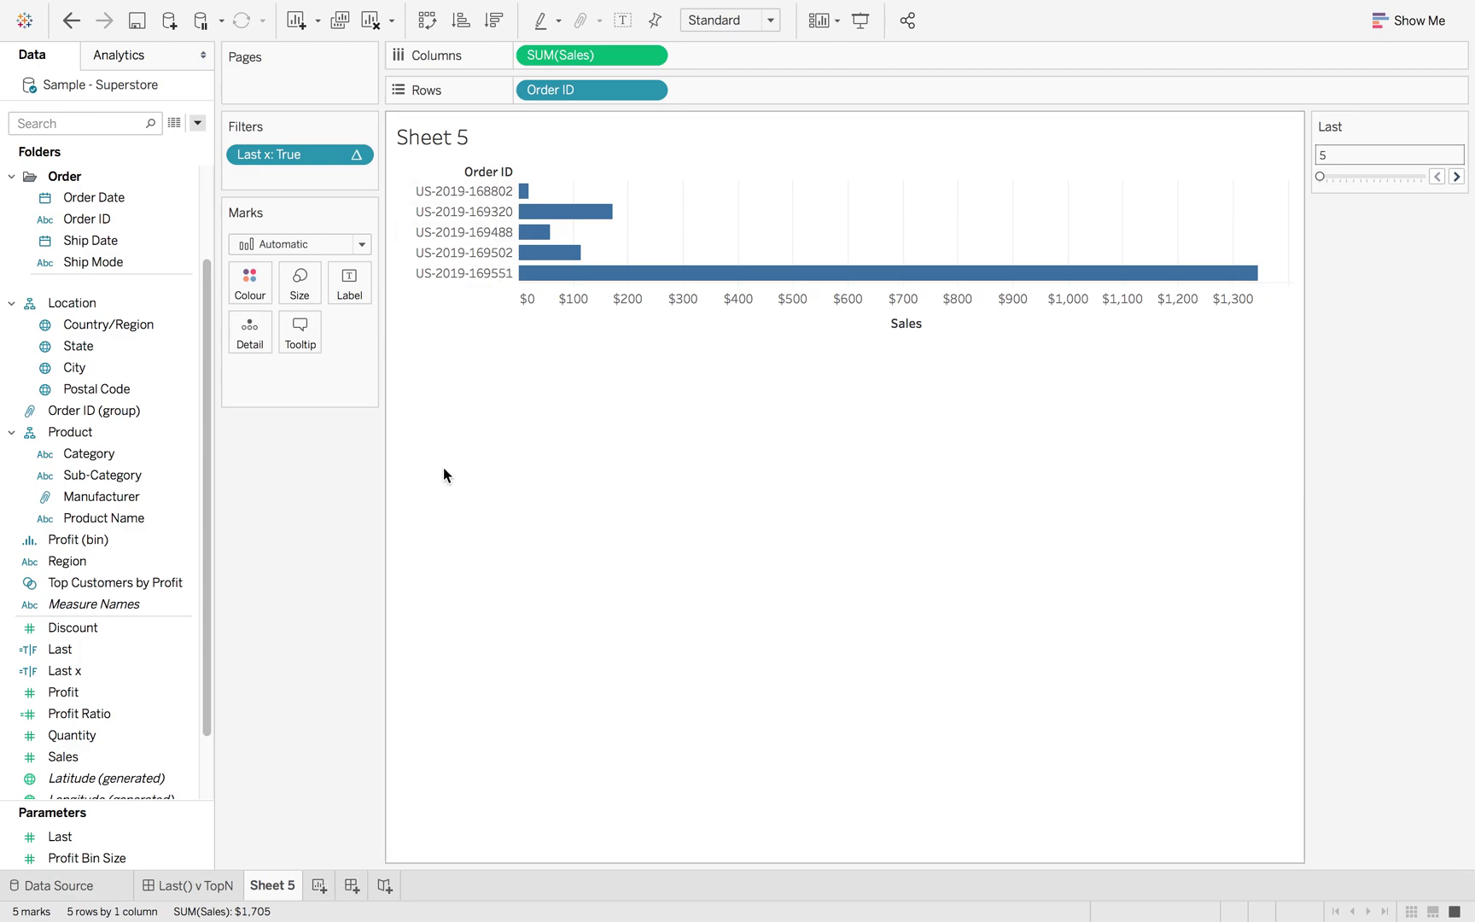
# On a new sheet, chart average Sales bars for each Sub-Category
pyautogui.click(318, 885)
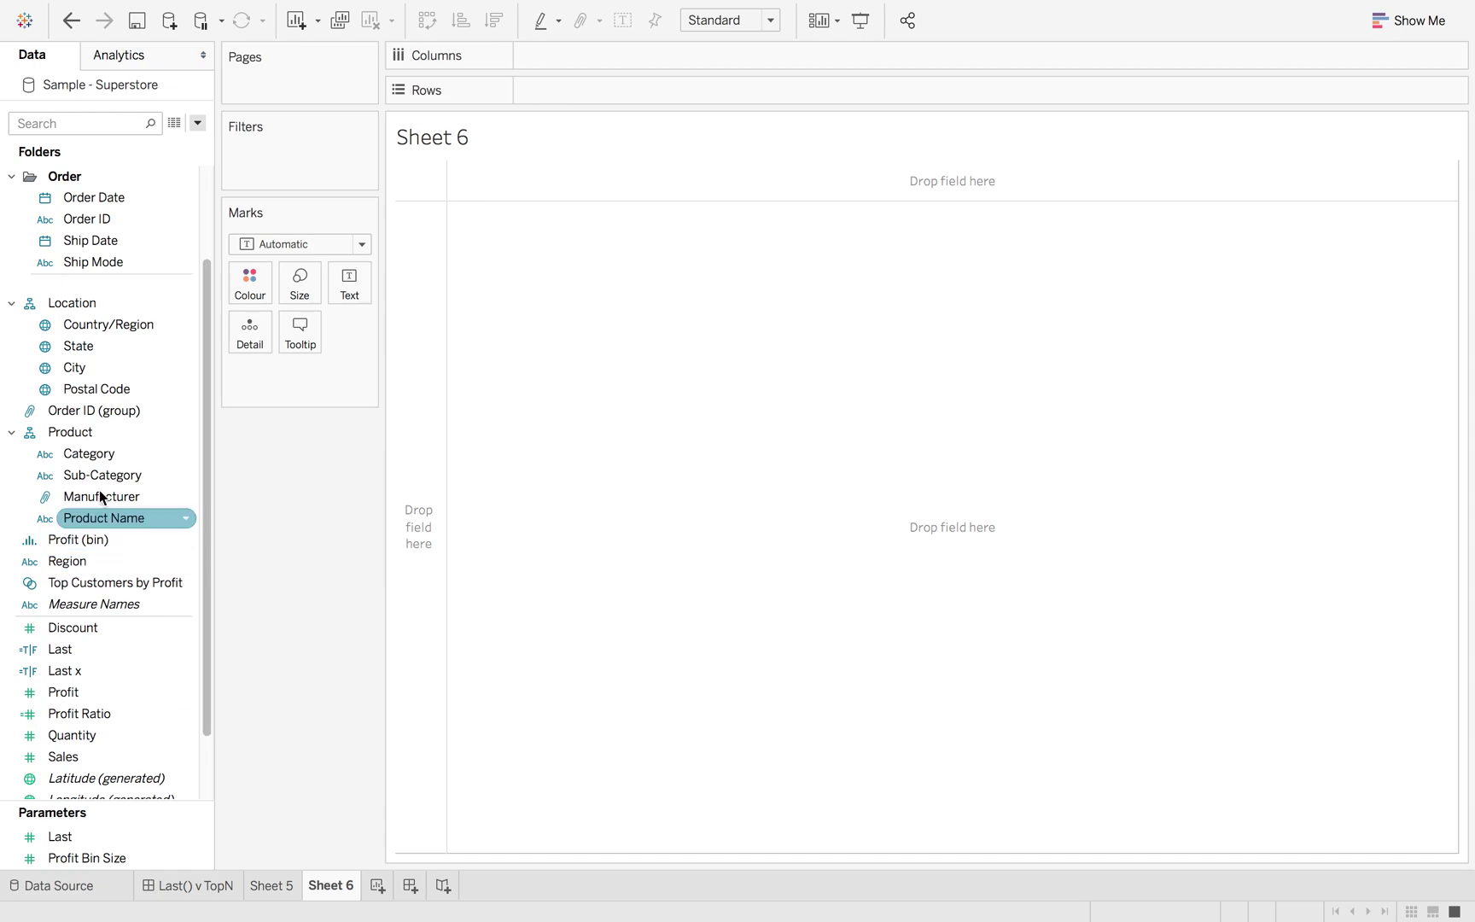
pyautogui.moveTo(101, 487); pyautogui.dragTo(393, 401)
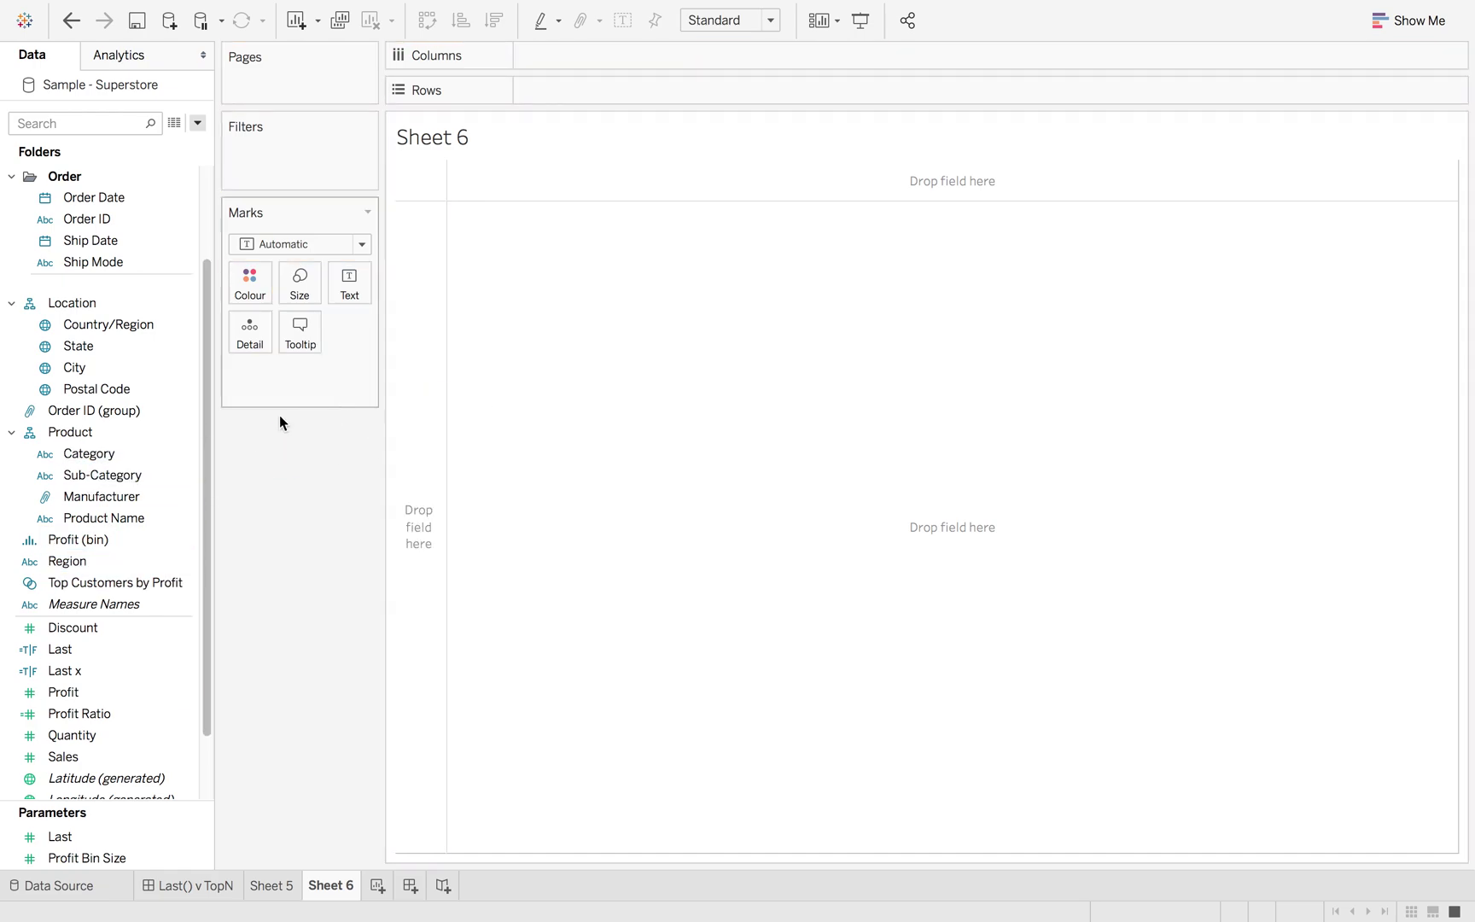
pyautogui.moveTo(120, 479); pyautogui.dragTo(397, 422)
pyautogui.moveTo(73, 756); pyautogui.dragTo(651, 60)
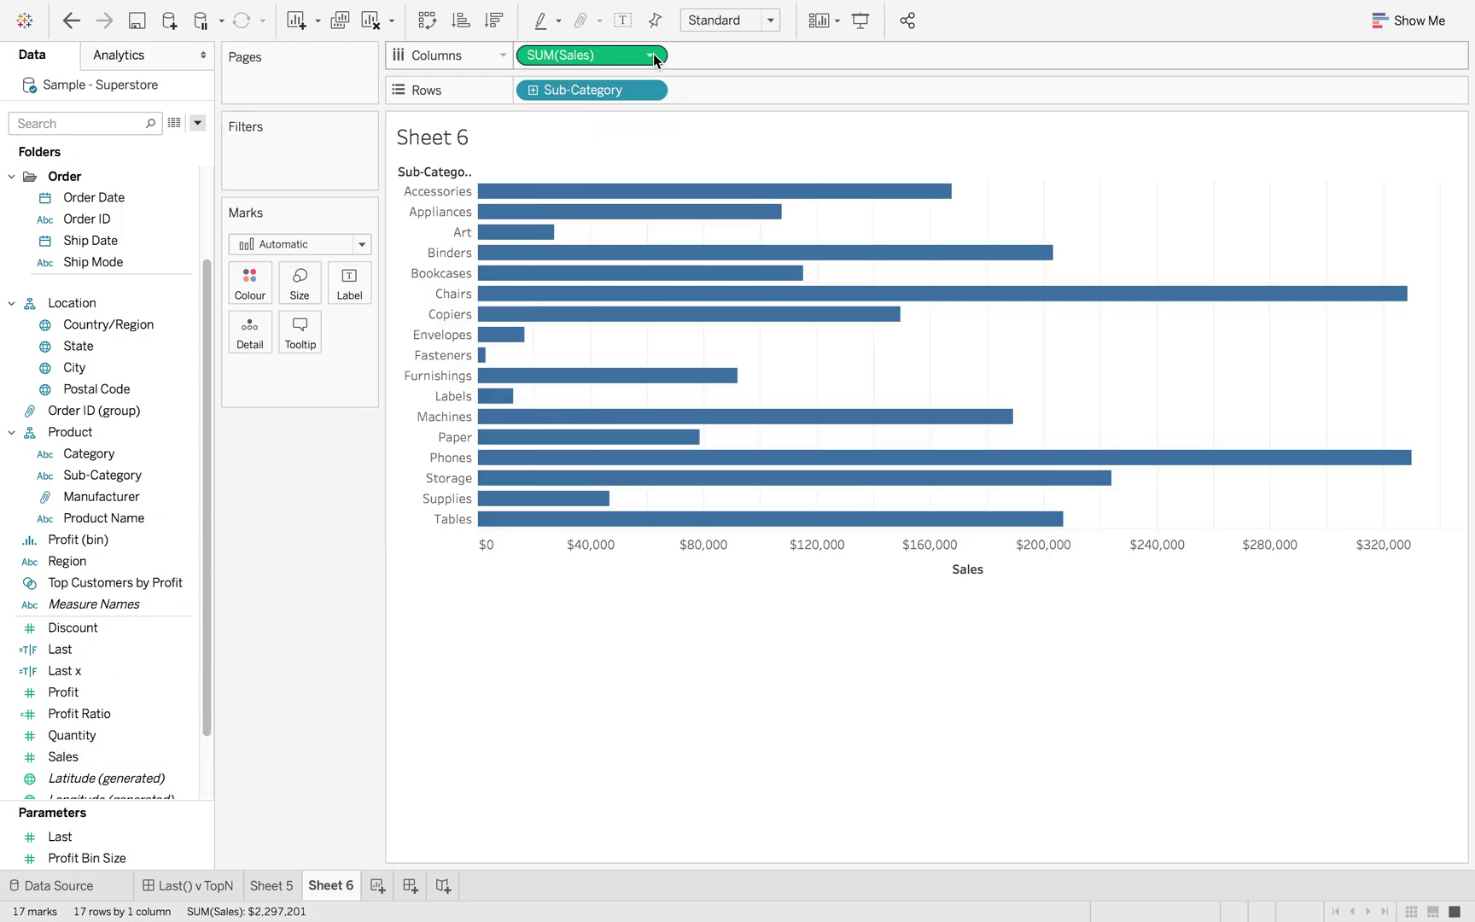
pyautogui.click(650, 55)
pyautogui.moveTo(672, 254)
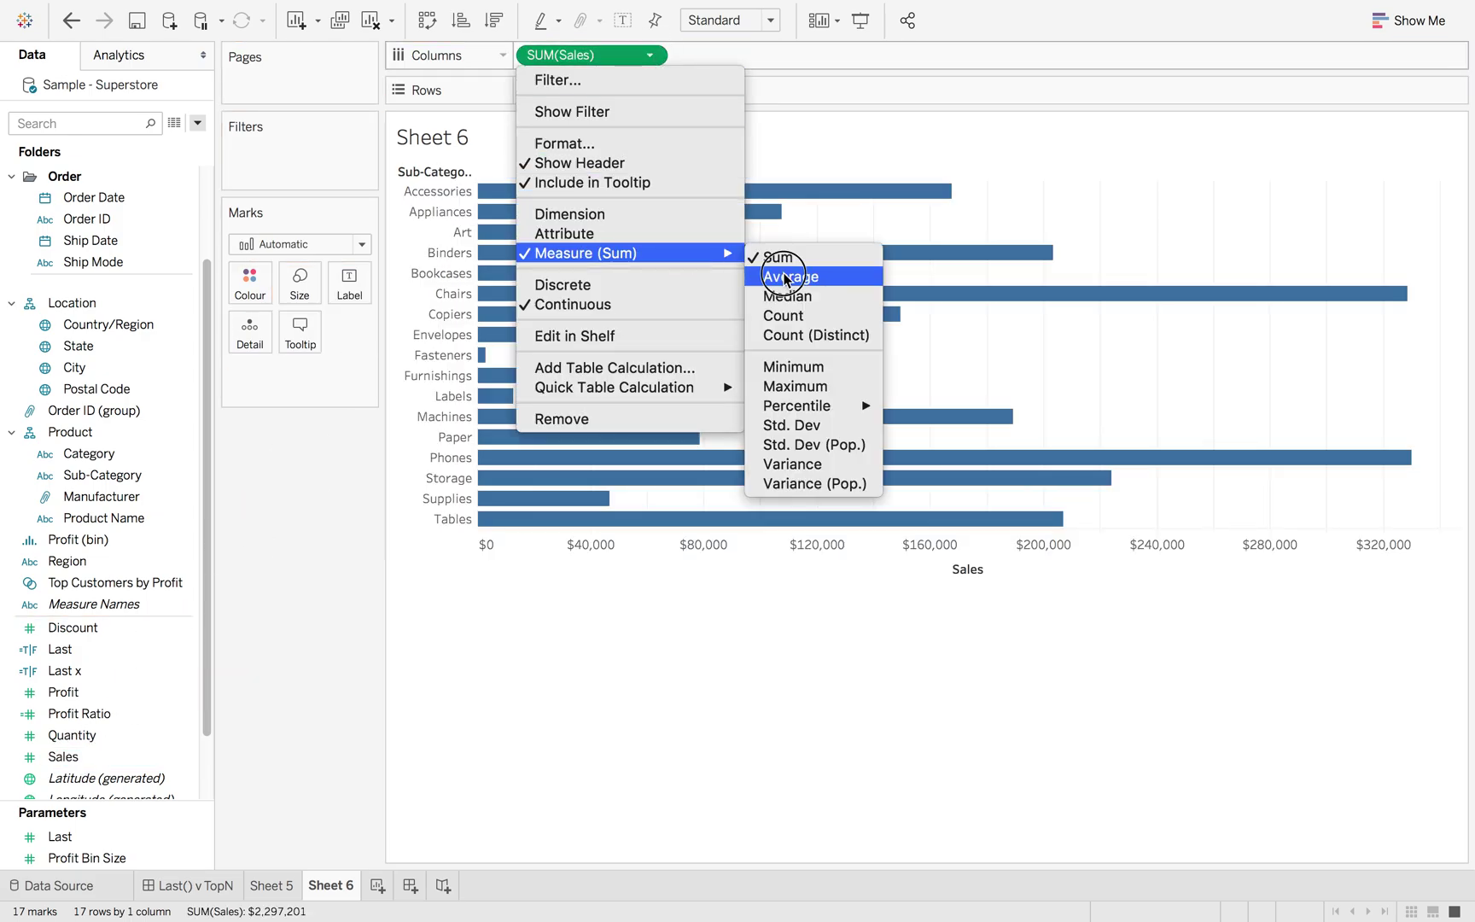
pyautogui.click(781, 277)
# Filter the chart to Last x True, computed along Sub-Category
pyautogui.moveTo(109, 672); pyautogui.dragTo(315, 154)
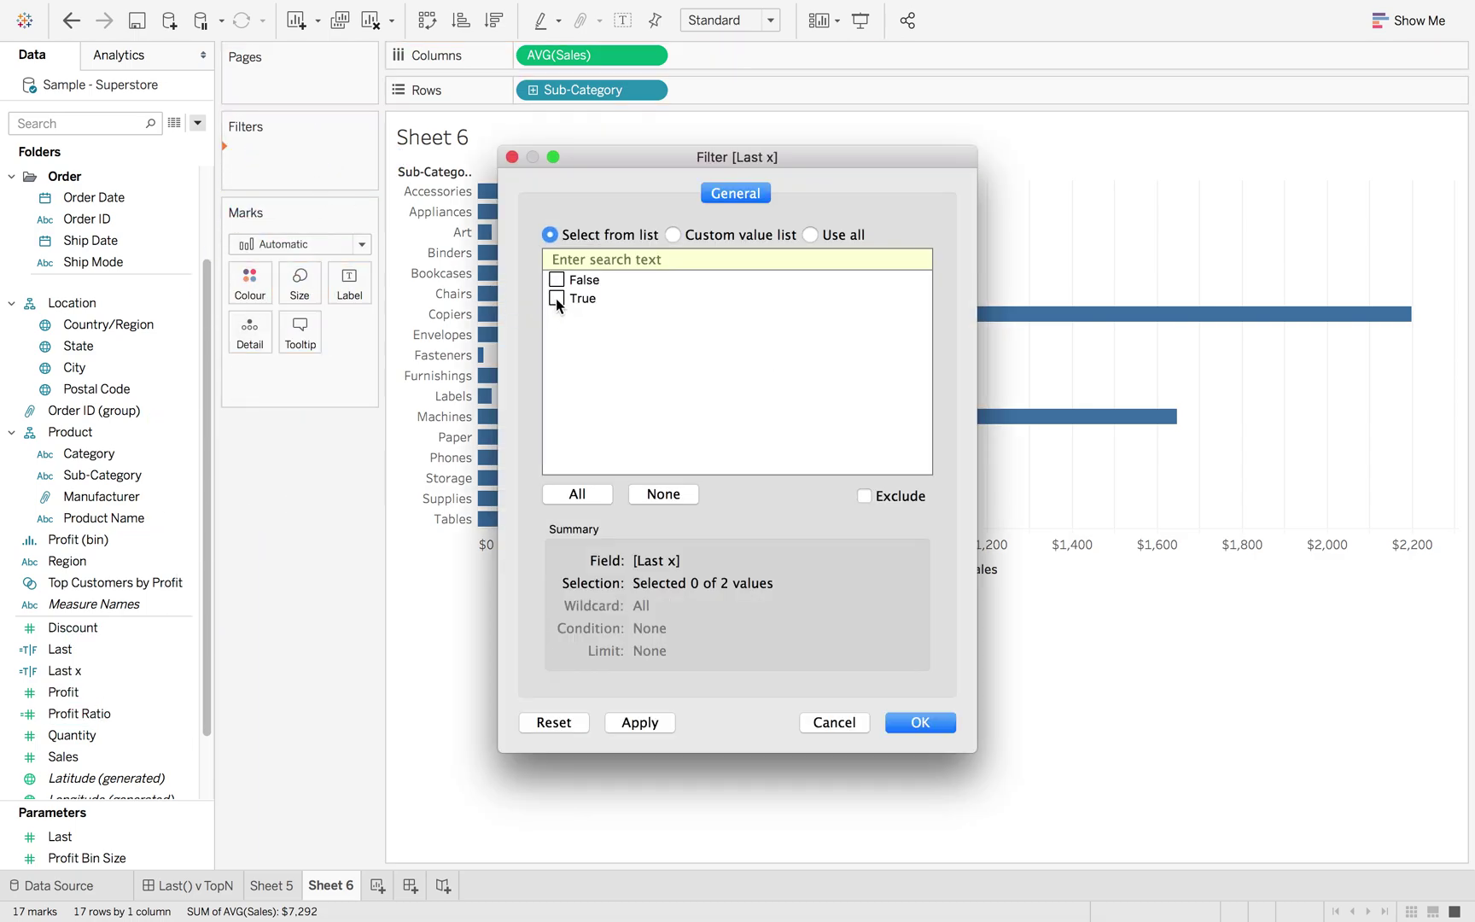
pyautogui.click(556, 298)
pyautogui.moveTo(589, 156); pyautogui.dragTo(716, 150)
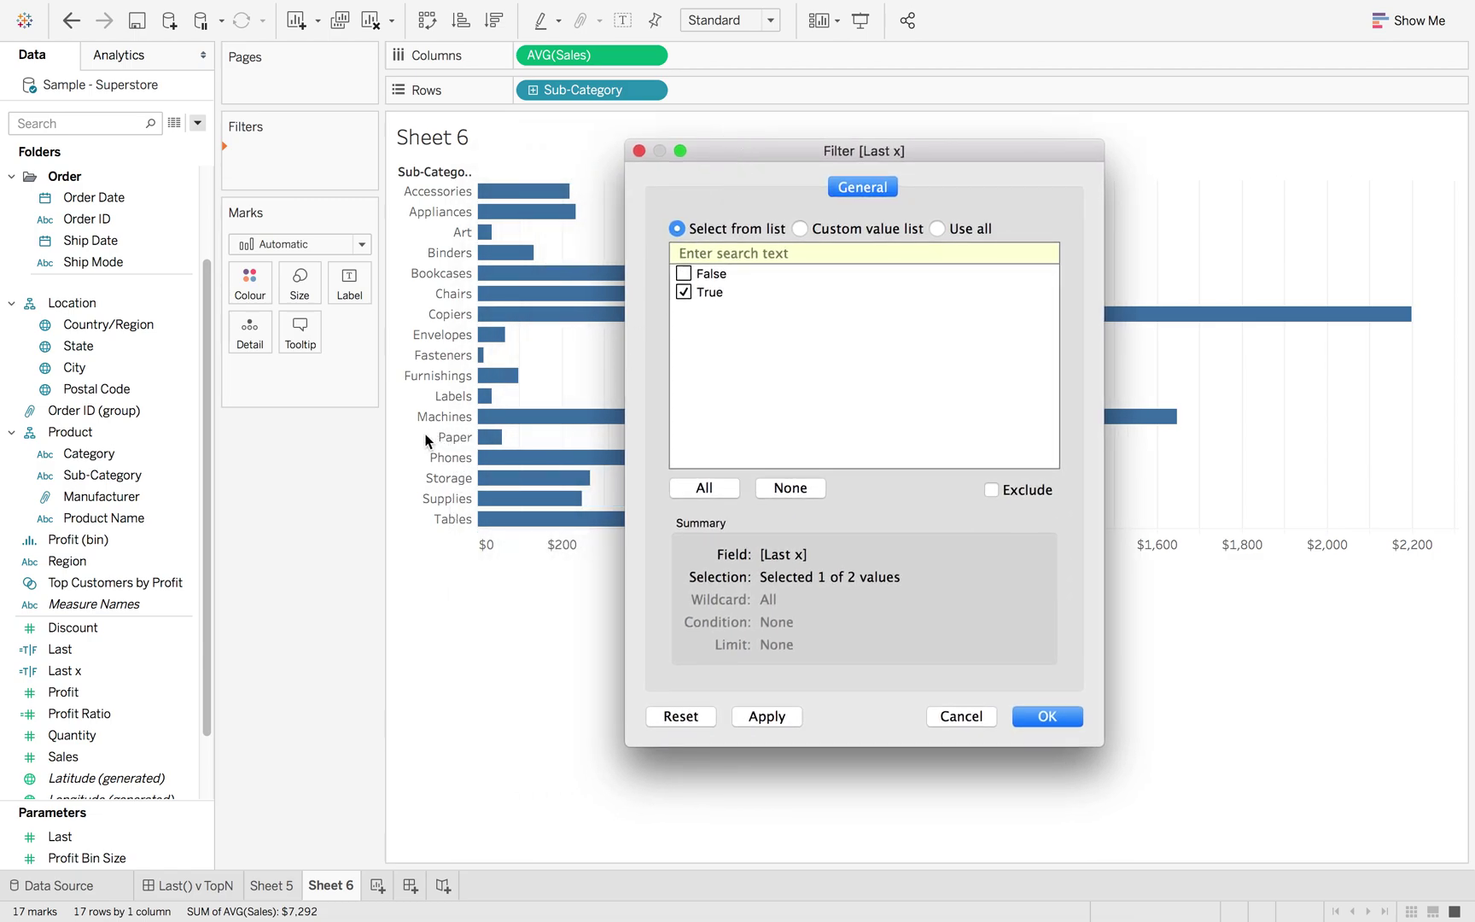
pyautogui.click(1050, 719)
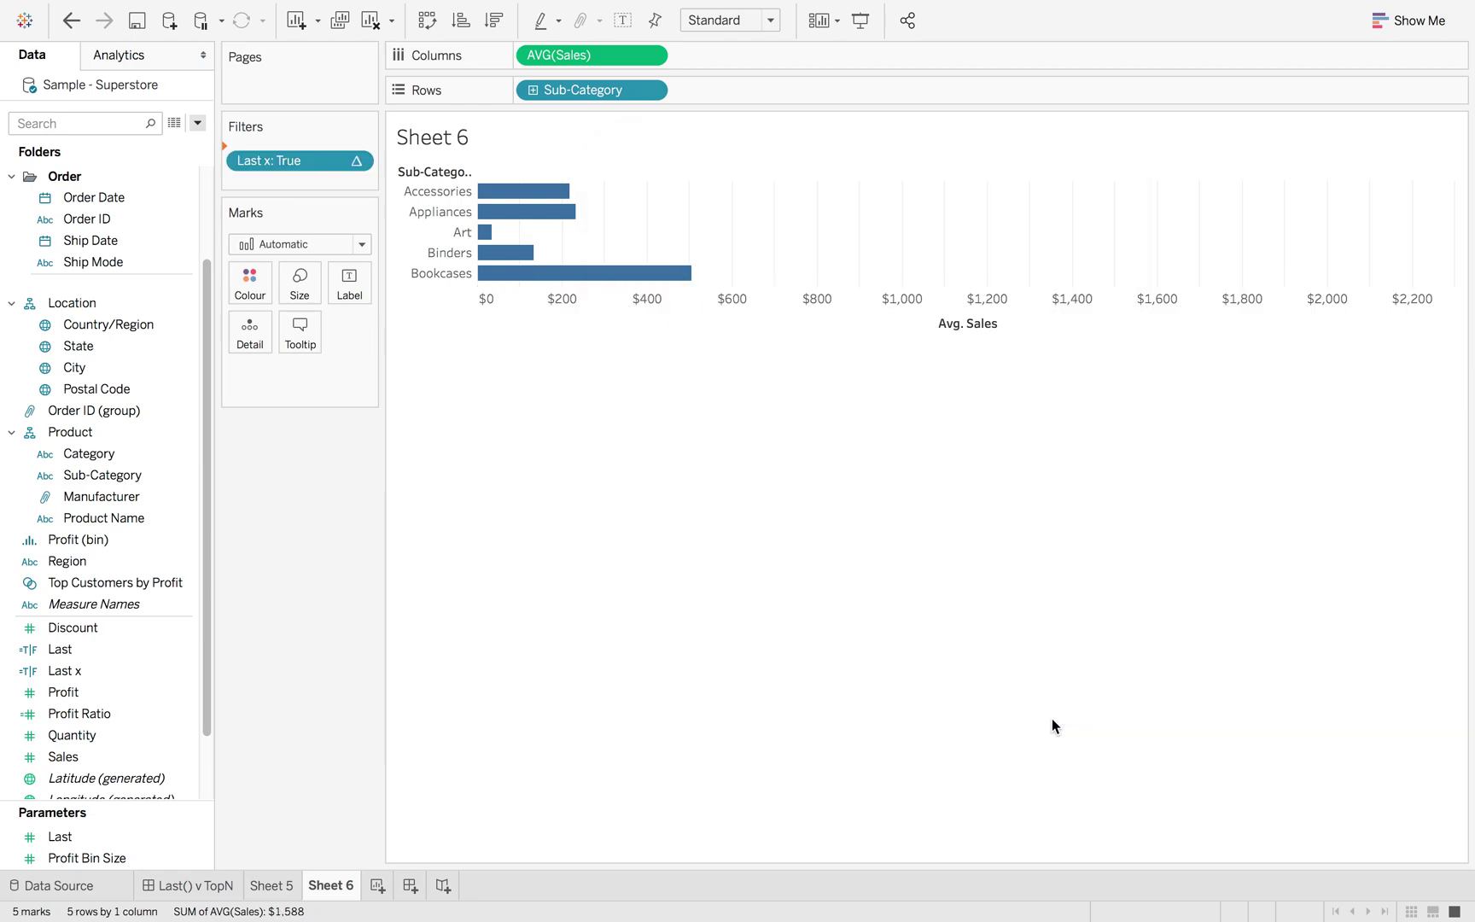
pyautogui.click(356, 154)
pyautogui.moveTo(389, 266)
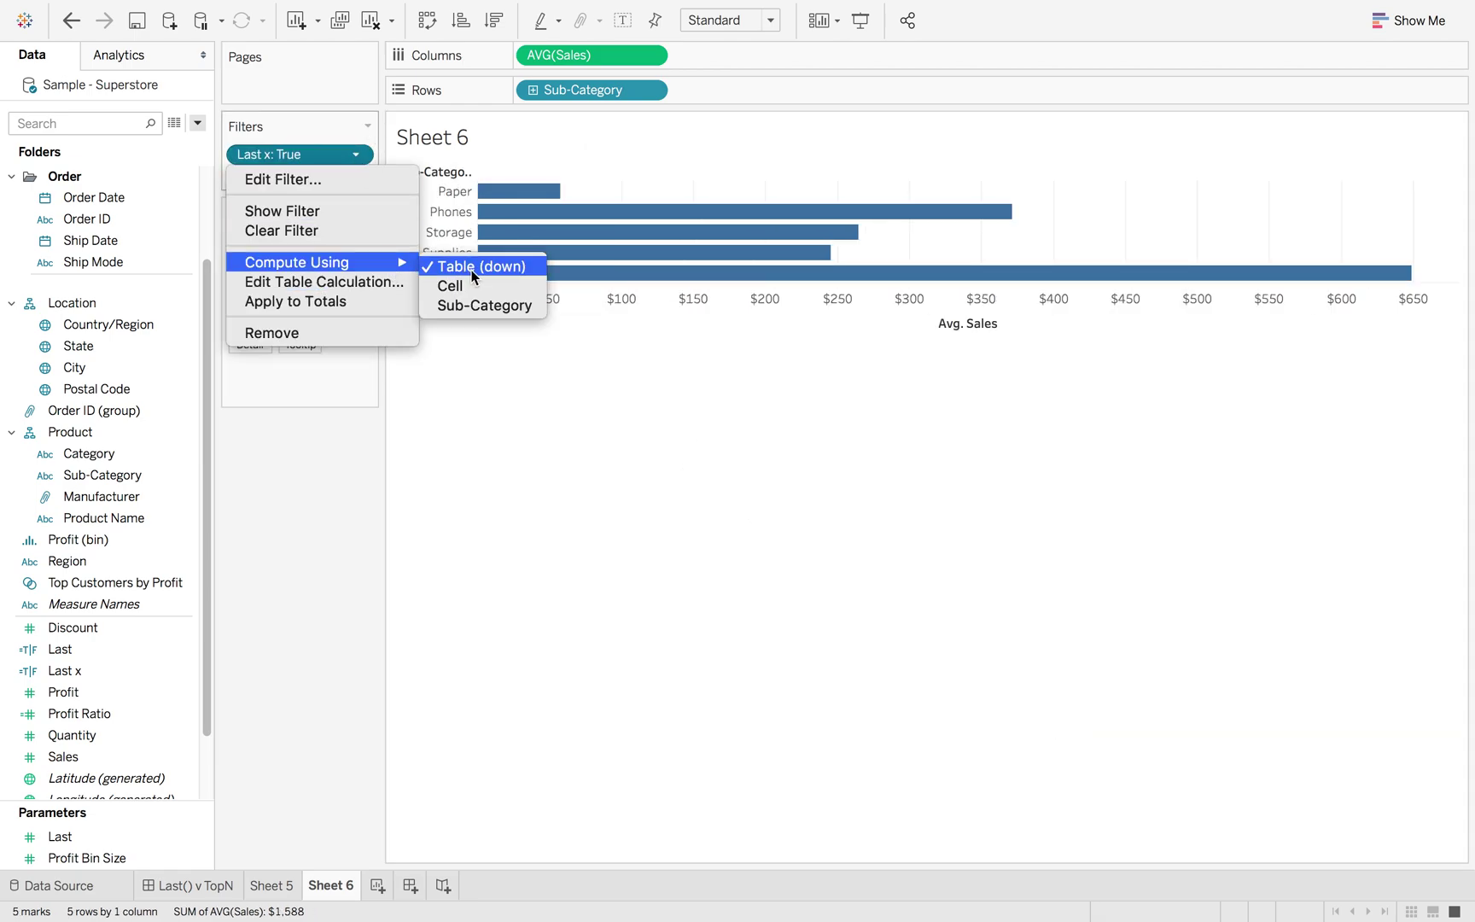
pyautogui.click(492, 307)
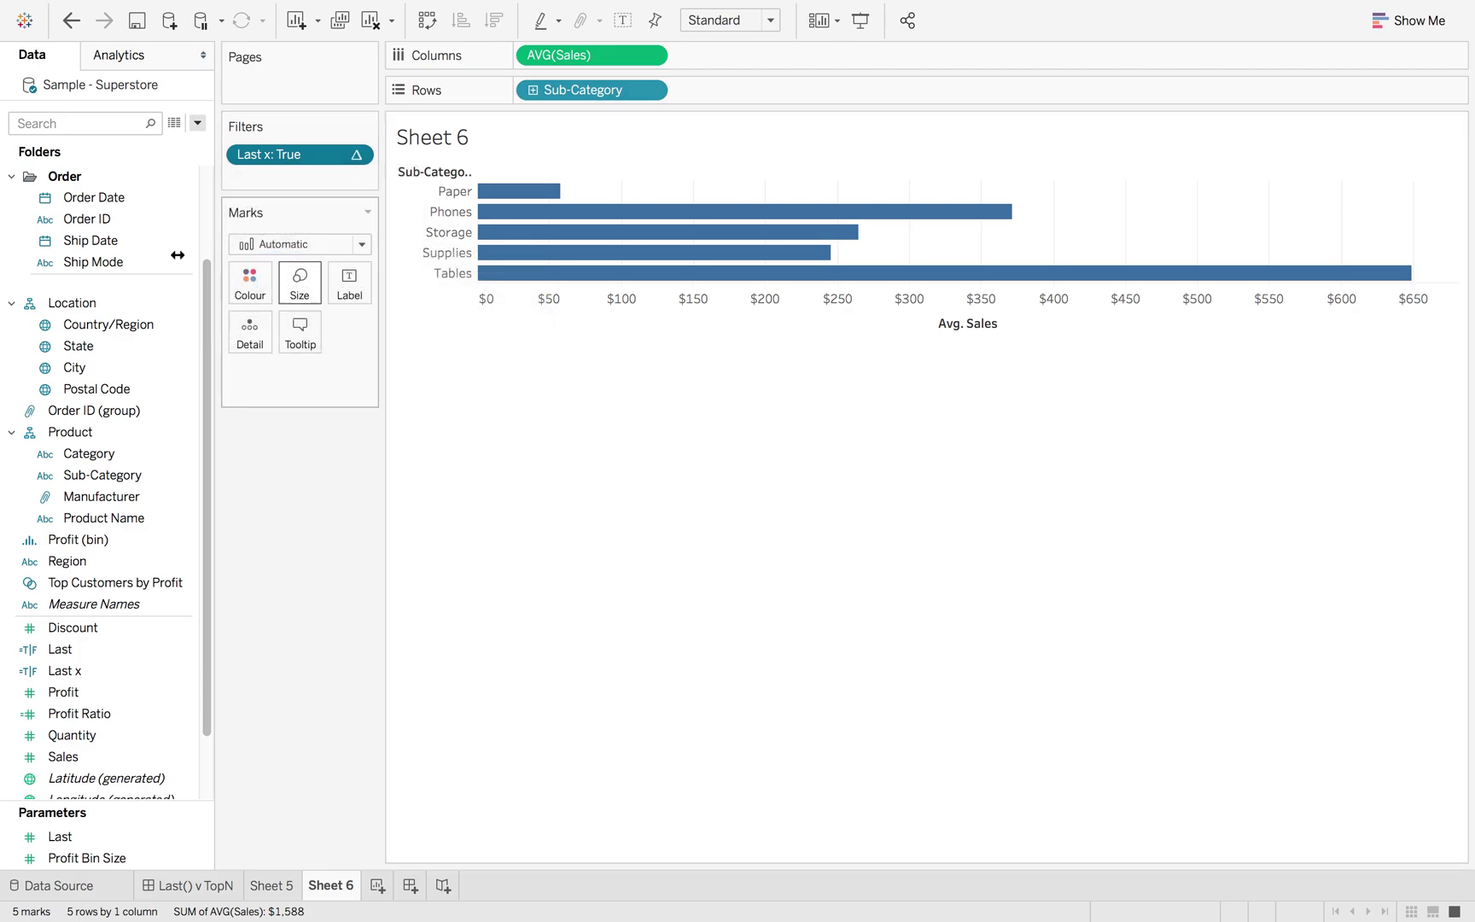
# Add Order ID as detail and recompute the Last x True filter along Order ID
pyautogui.moveTo(93, 220); pyautogui.dragTo(248, 340)
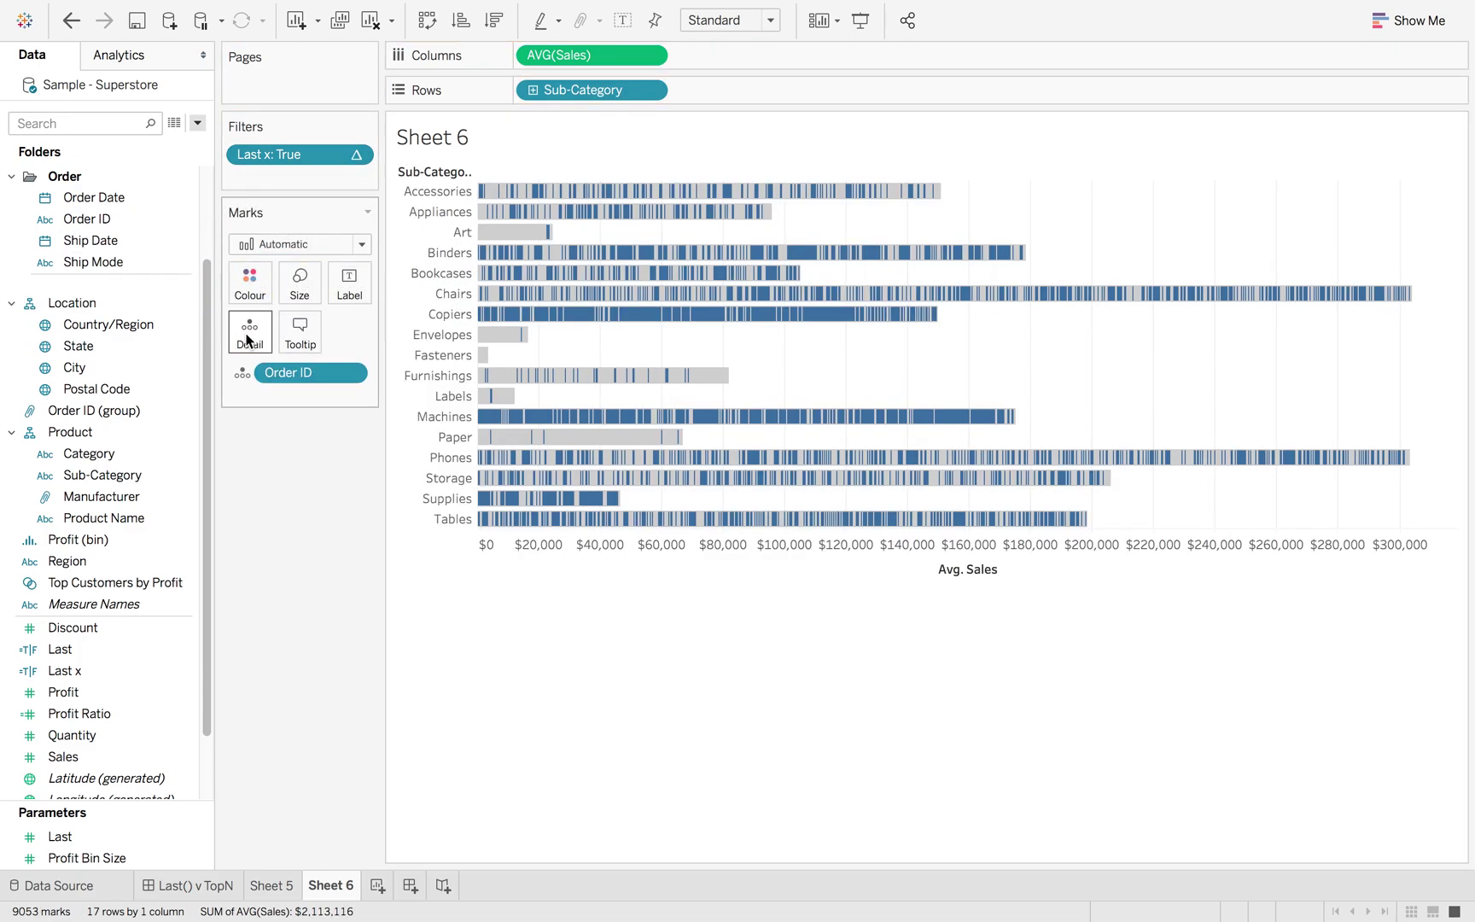
pyautogui.moveTo(529, 453)
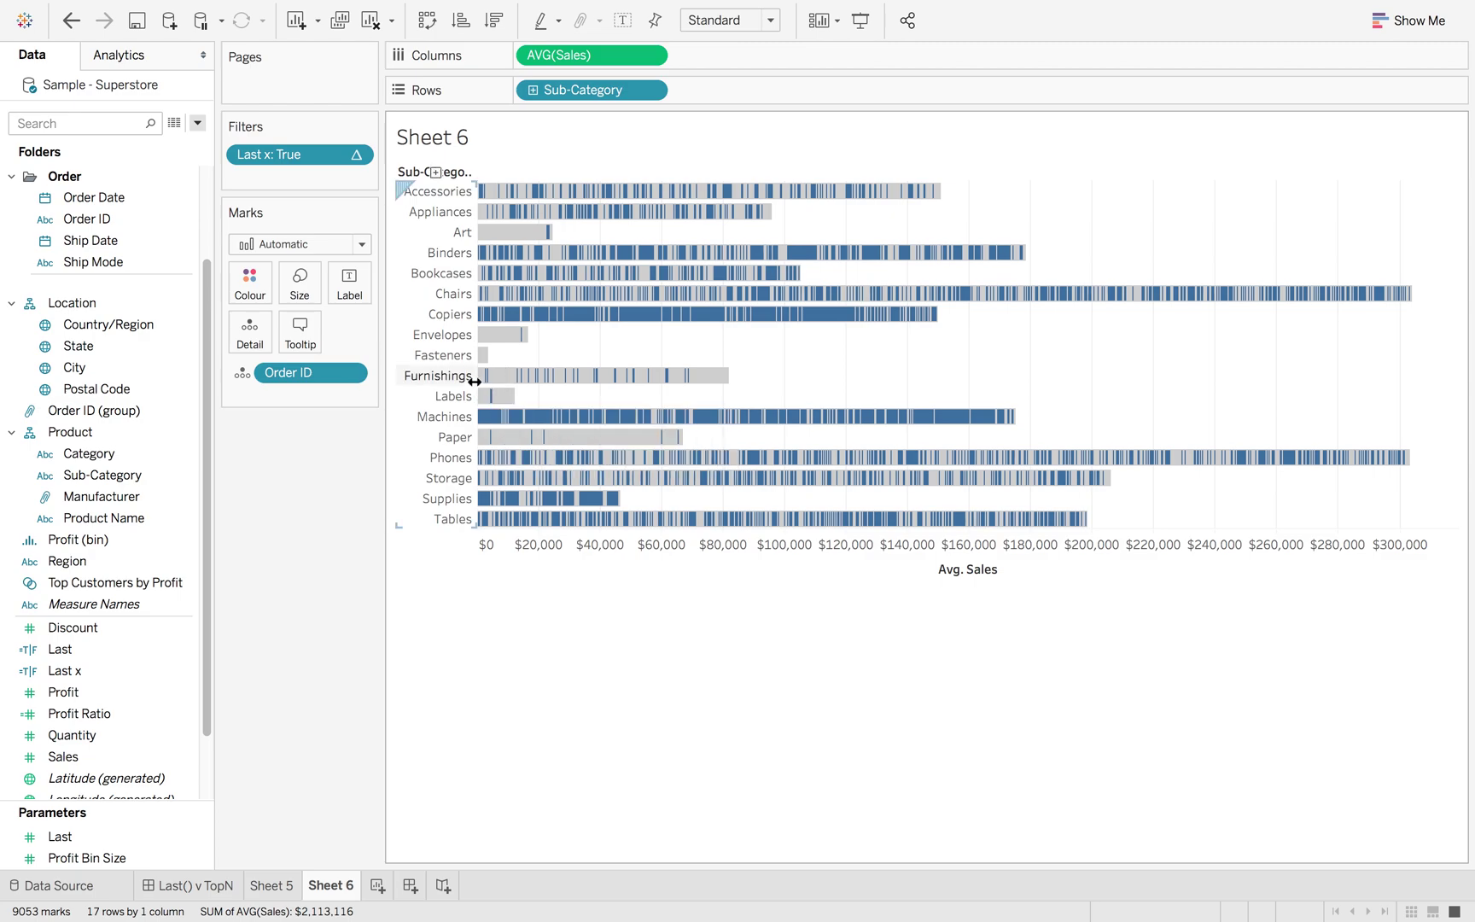
pyautogui.moveTo(708, 387)
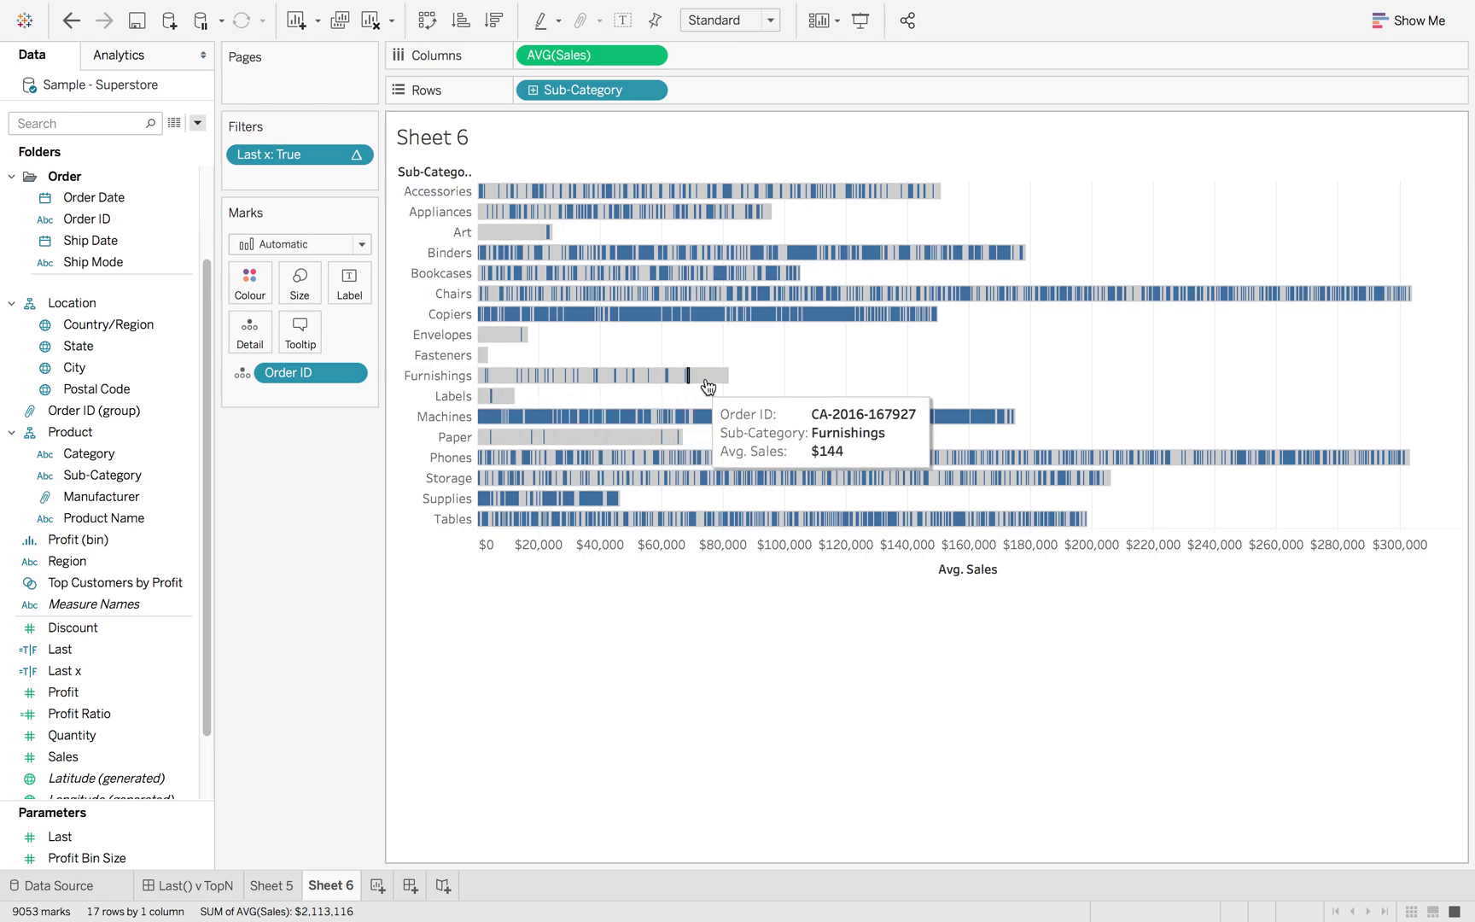
pyautogui.click(355, 155)
pyautogui.moveTo(375, 262)
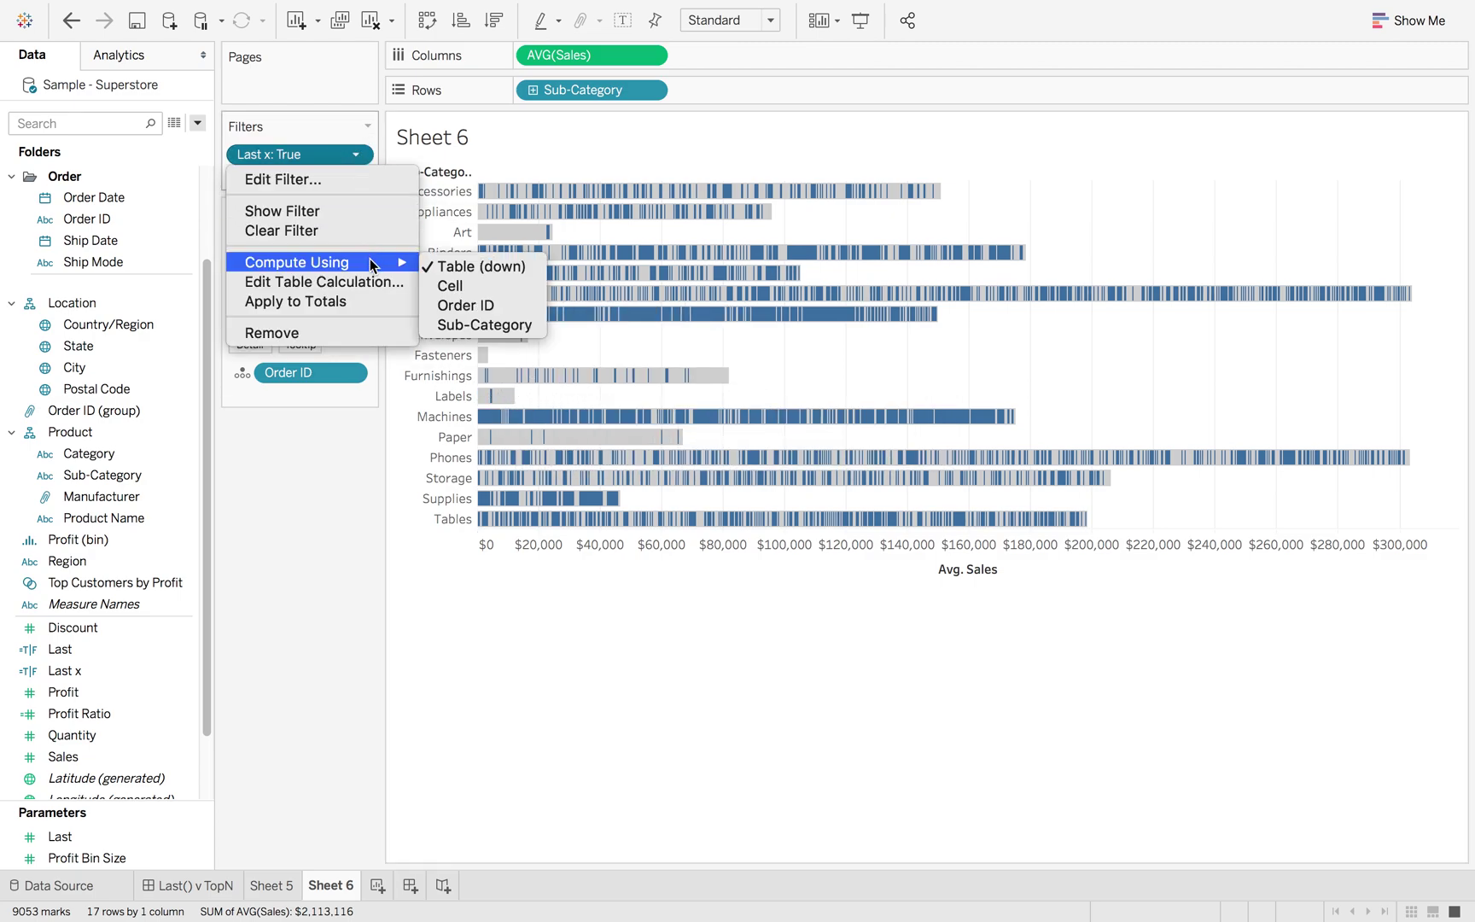
pyautogui.click(476, 306)
pyautogui.click(557, 298)
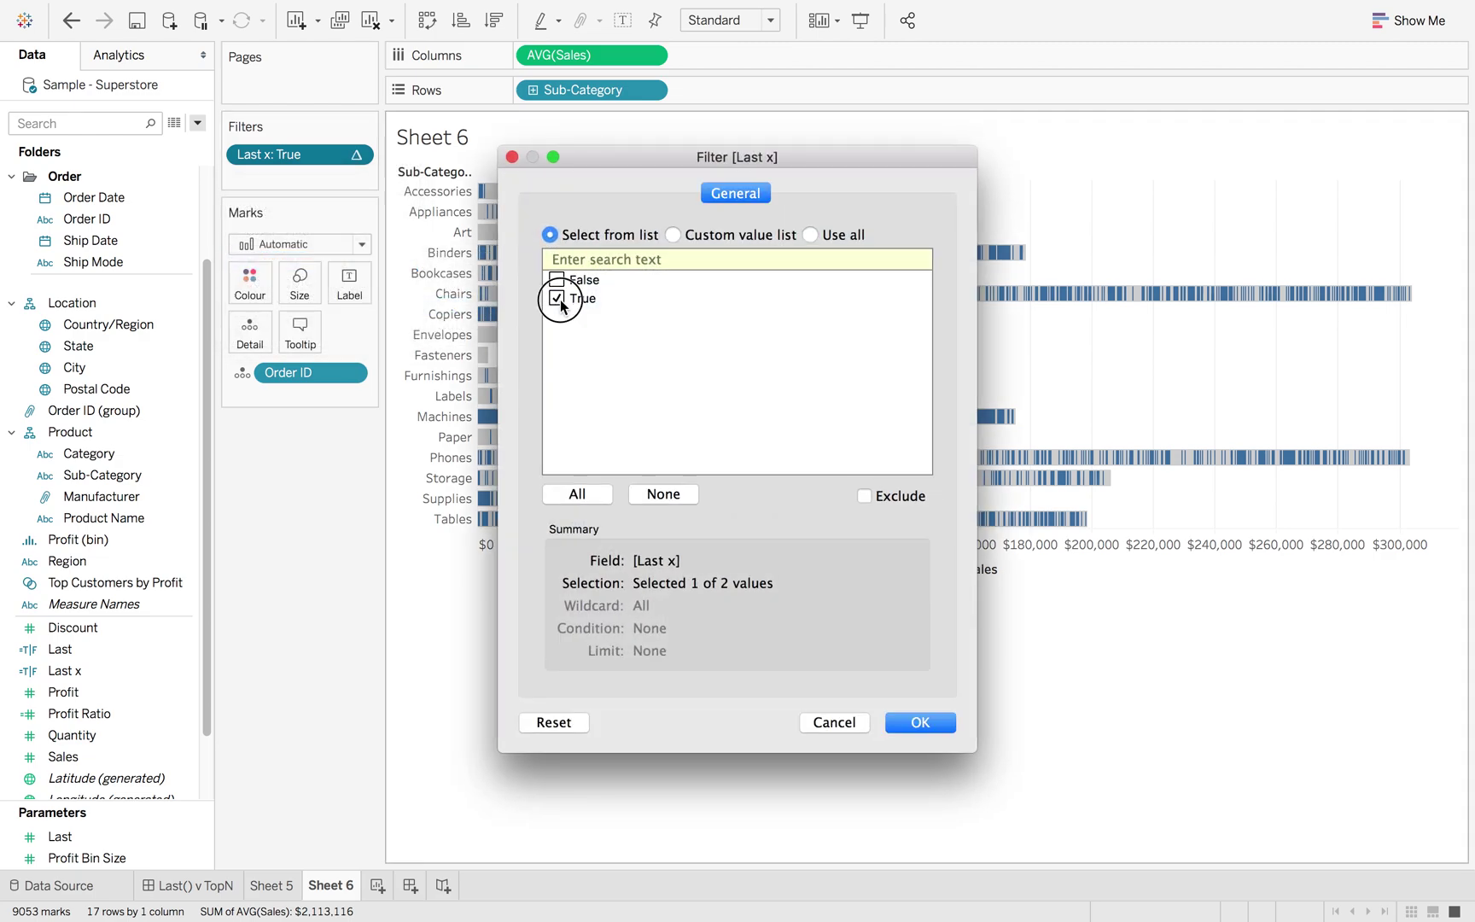
pyautogui.click(920, 723)
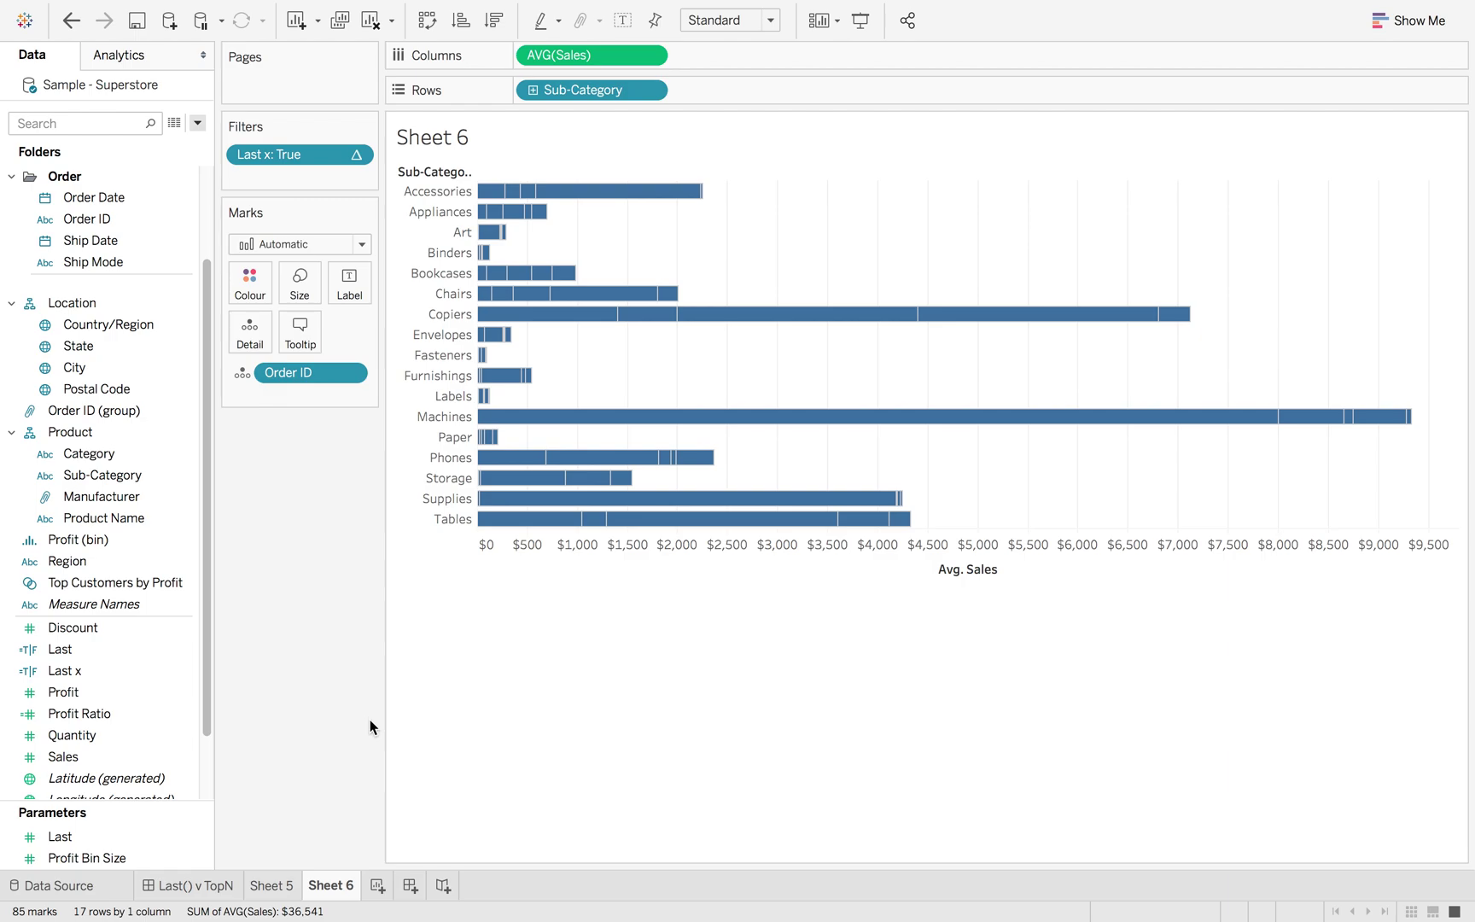
pyautogui.click(377, 885)
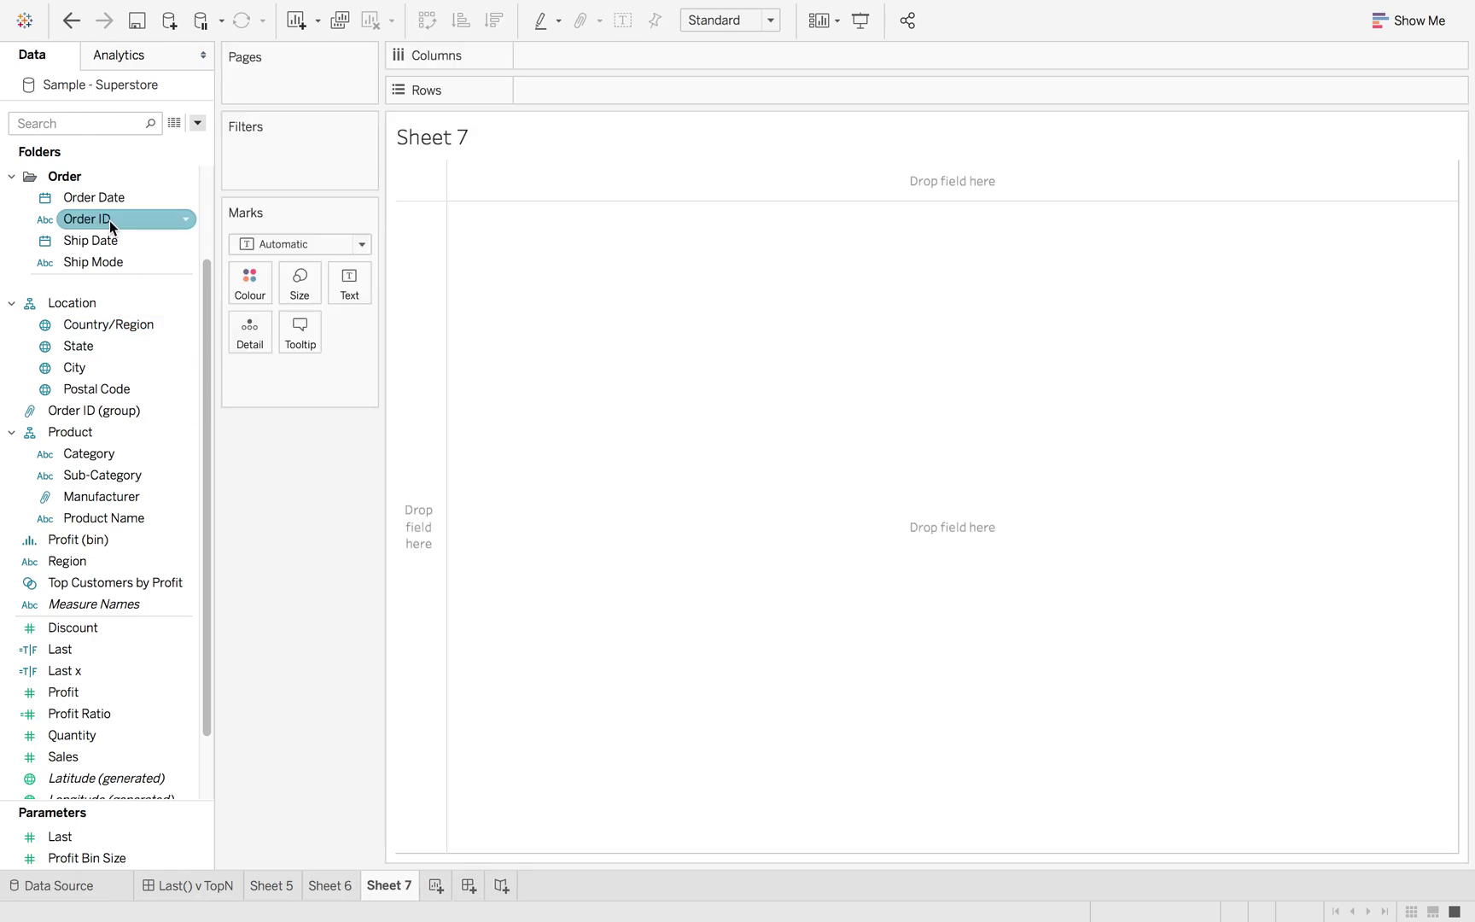
# Chart Sales for every Order ID on Sheet 7 and show the Last parameter control
pyautogui.moveTo(76, 219); pyautogui.dragTo(416, 229)
pyautogui.moveTo(85, 757); pyautogui.dragTo(595, 63)
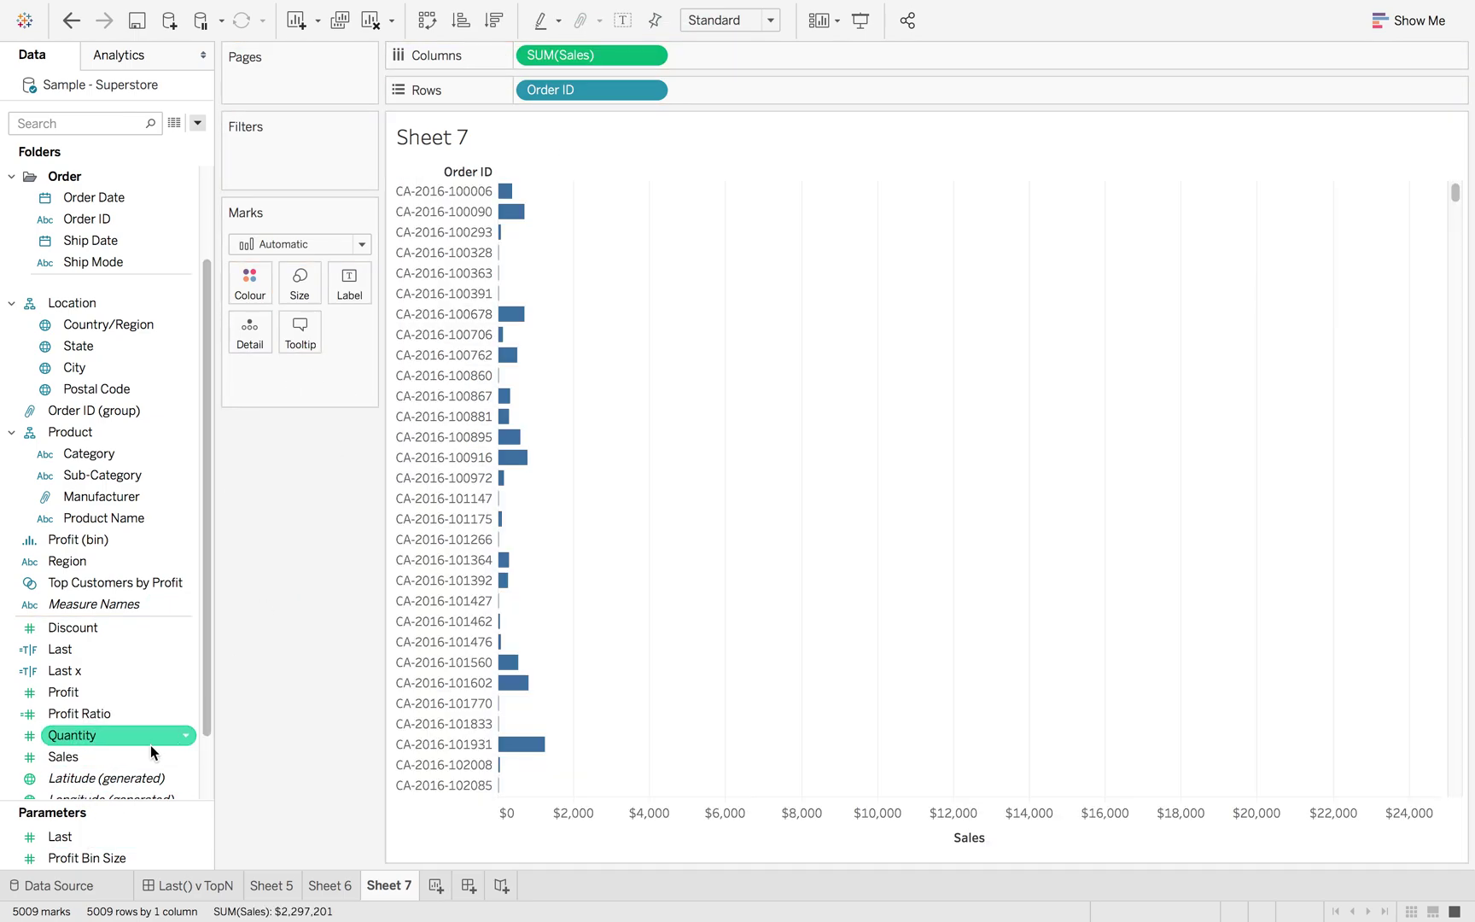
pyautogui.rightClick(114, 841)
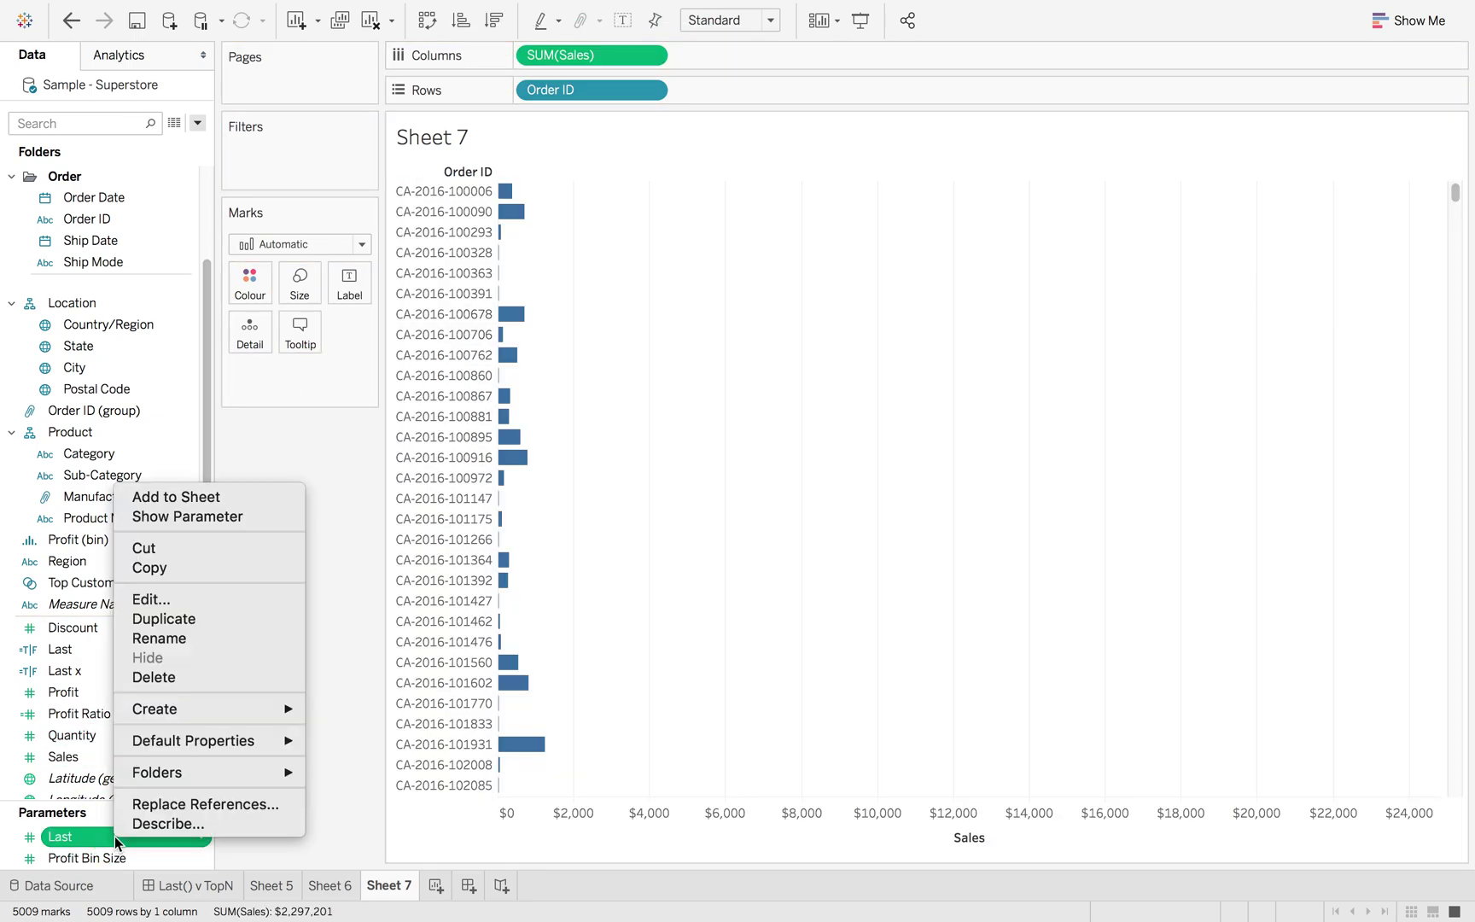
pyautogui.click(203, 517)
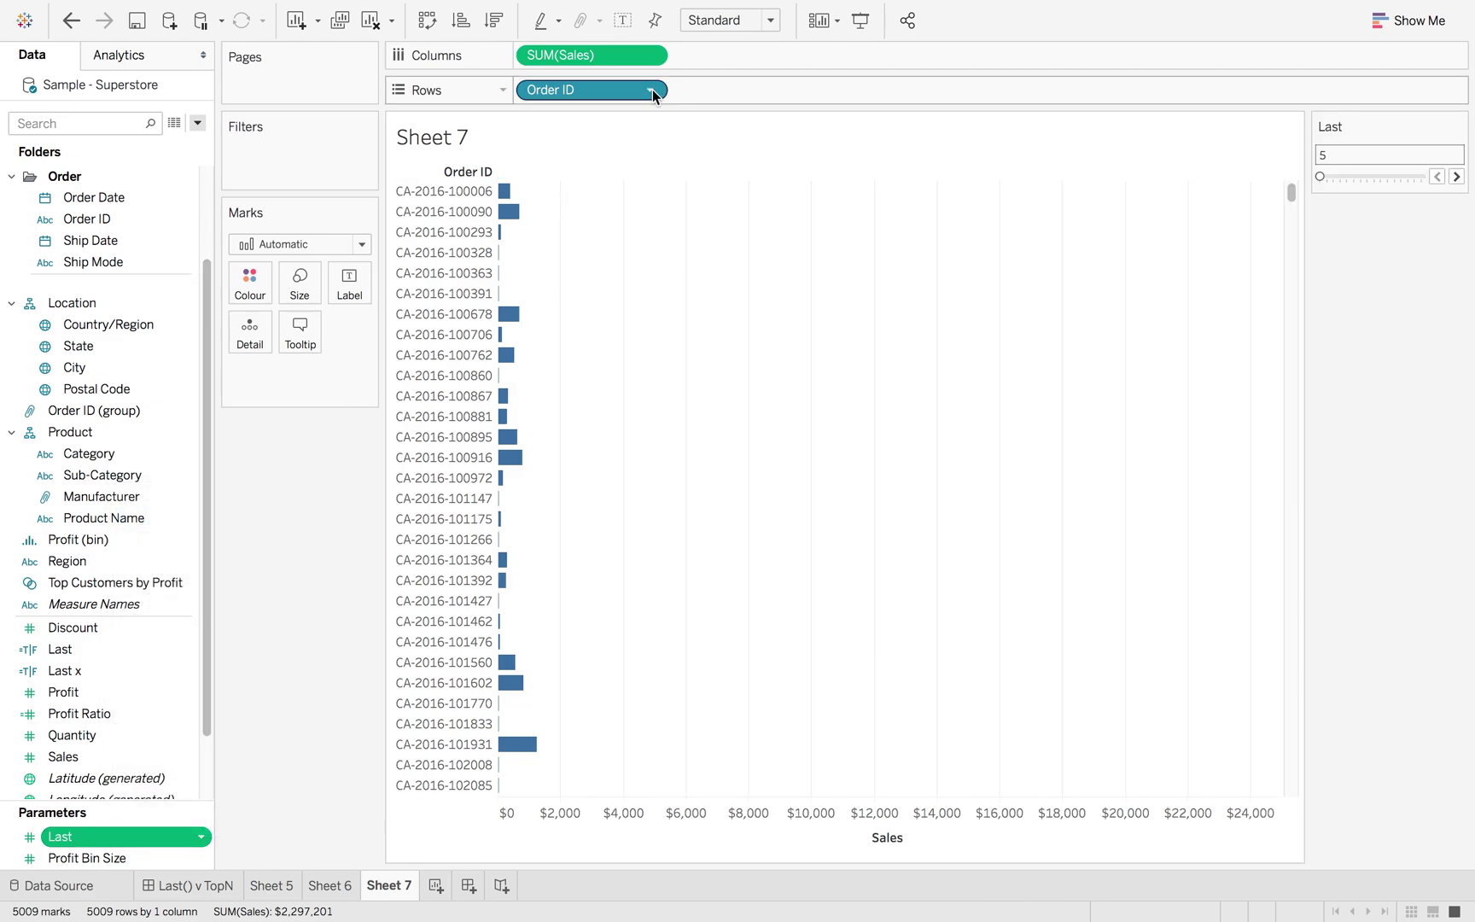
pyautogui.click(651, 92)
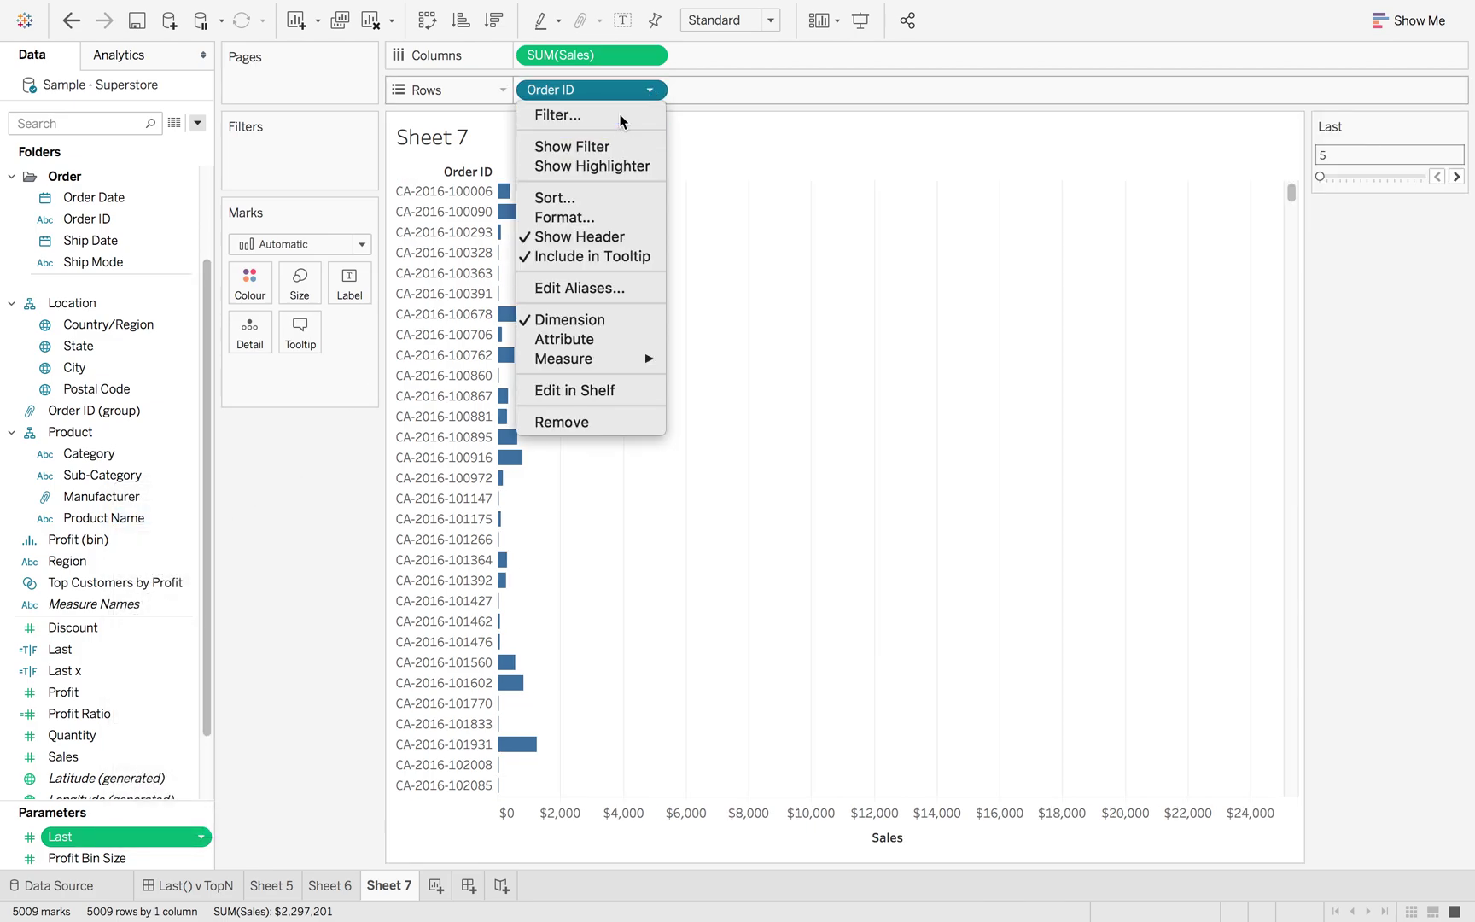
pyautogui.click(619, 119)
# Use all Order IDs and set a Top filter keeping the Last parameter's count
pyautogui.click(826, 233)
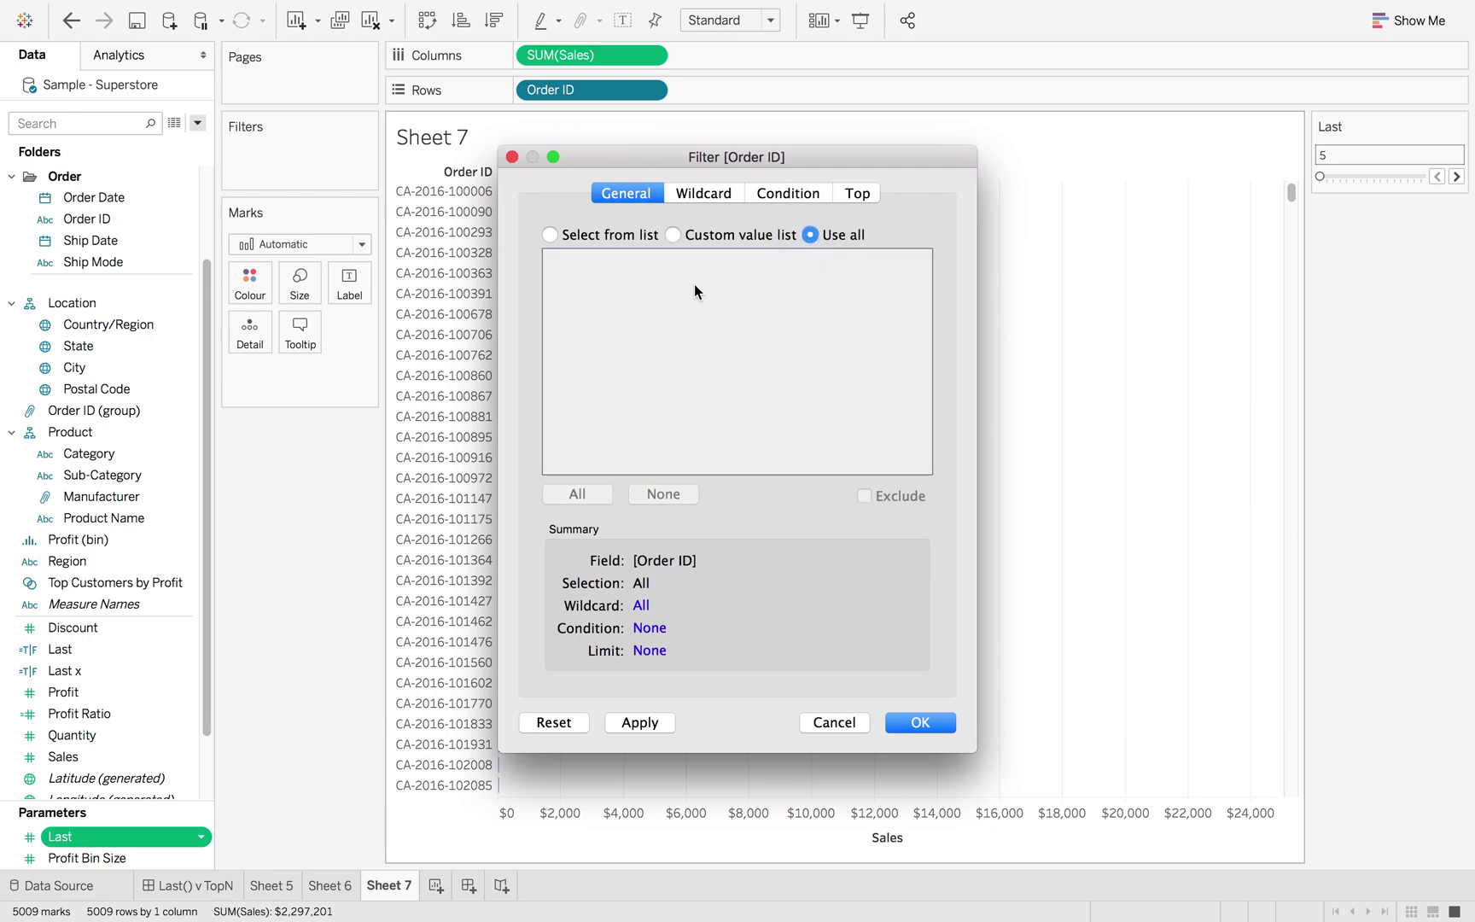
pyautogui.click(867, 196)
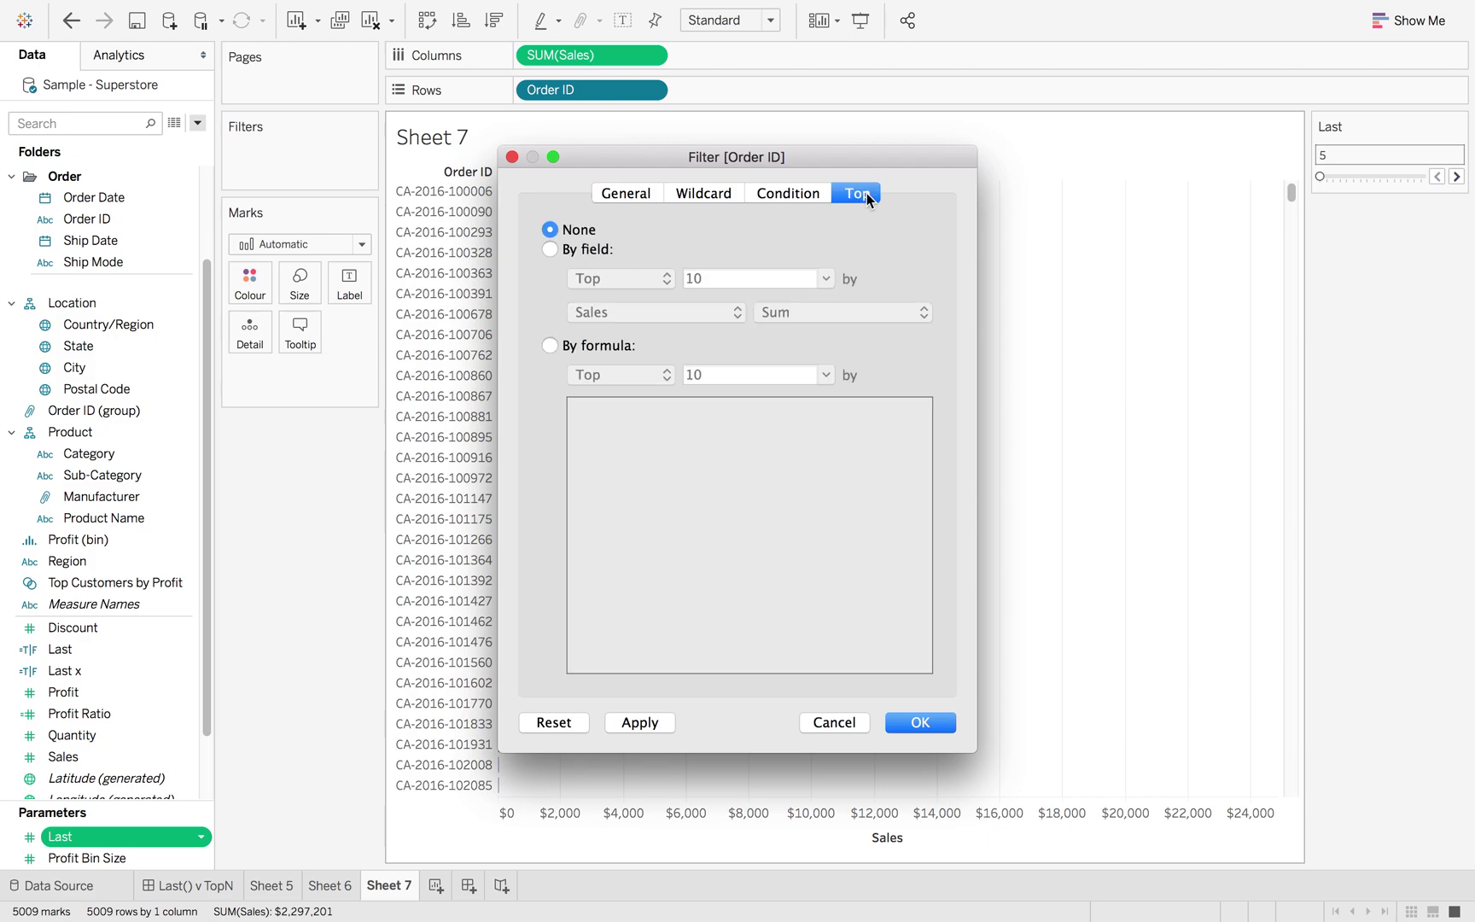
pyautogui.click(576, 251)
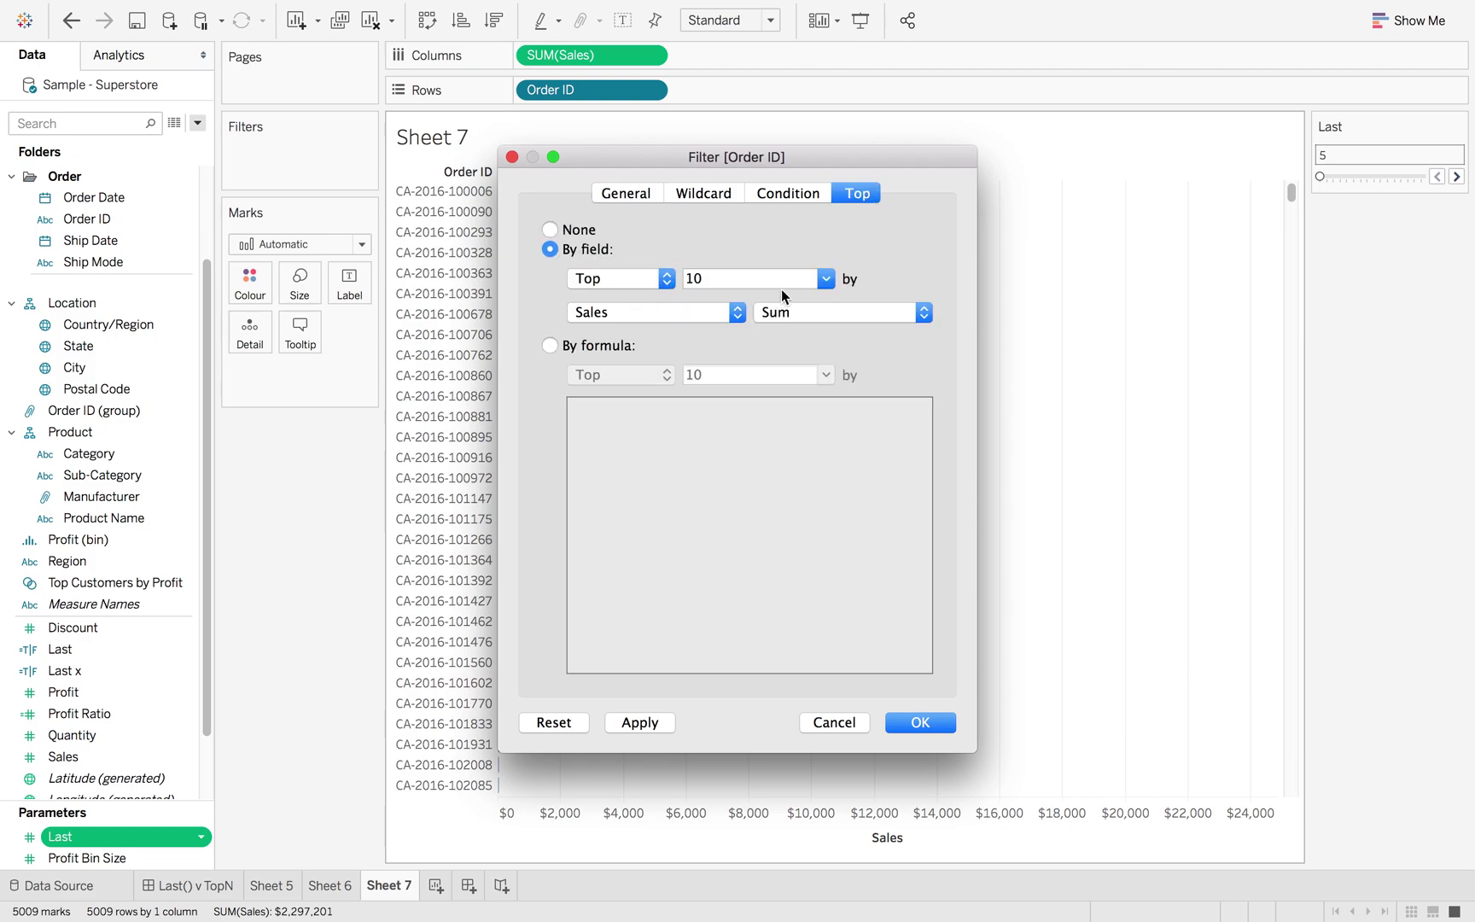
pyautogui.click(825, 278)
pyautogui.click(795, 329)
# Rank orders by maximum Order ID and apply the filter, leaving five order bars
pyautogui.click(664, 312)
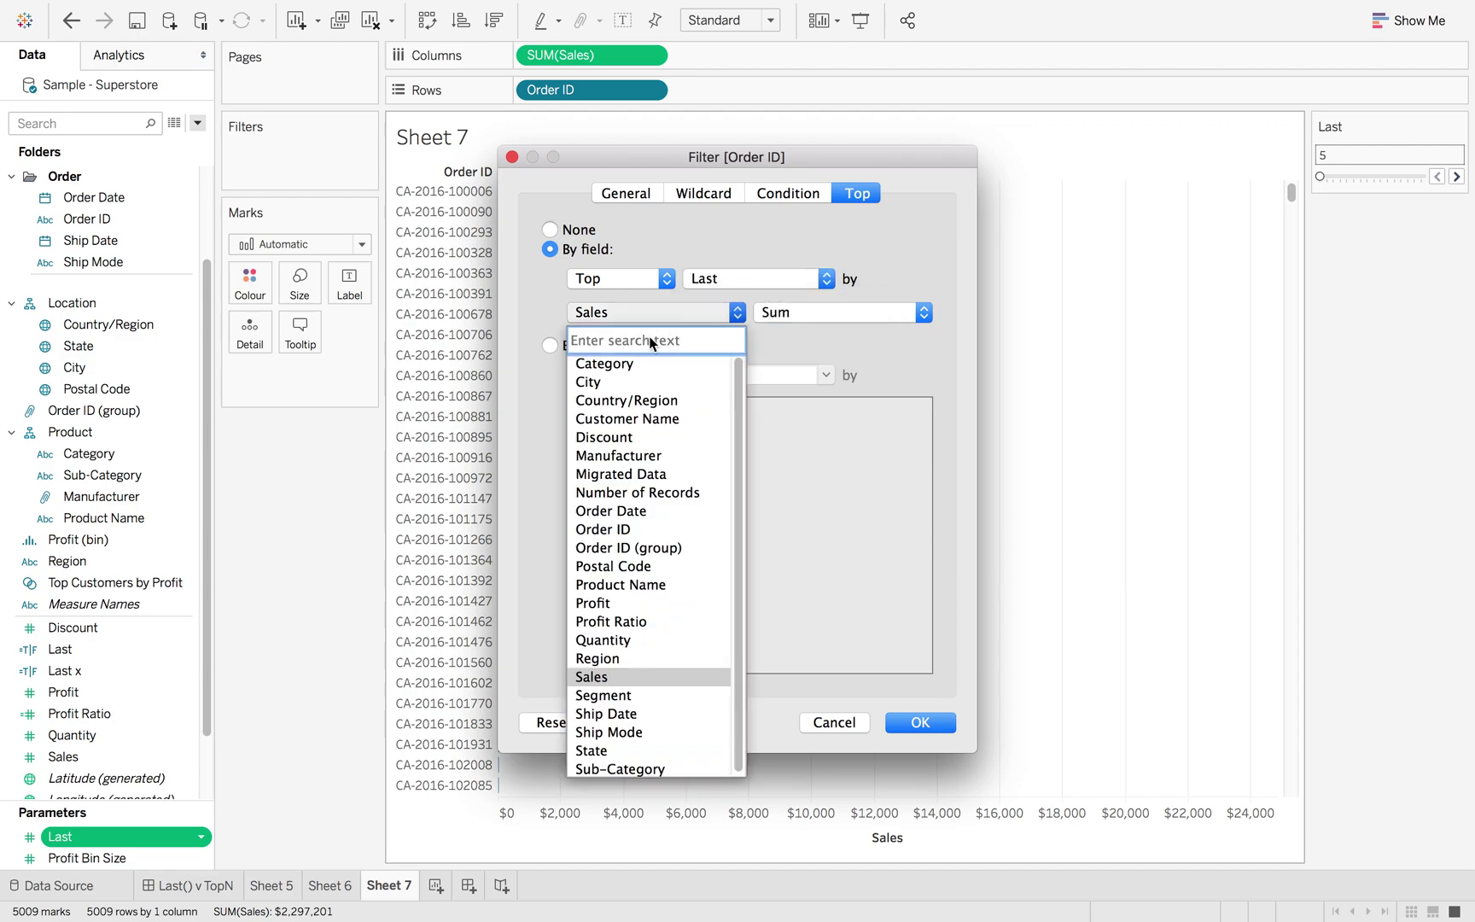
pyautogui.write('ord')
pyautogui.click(642, 400)
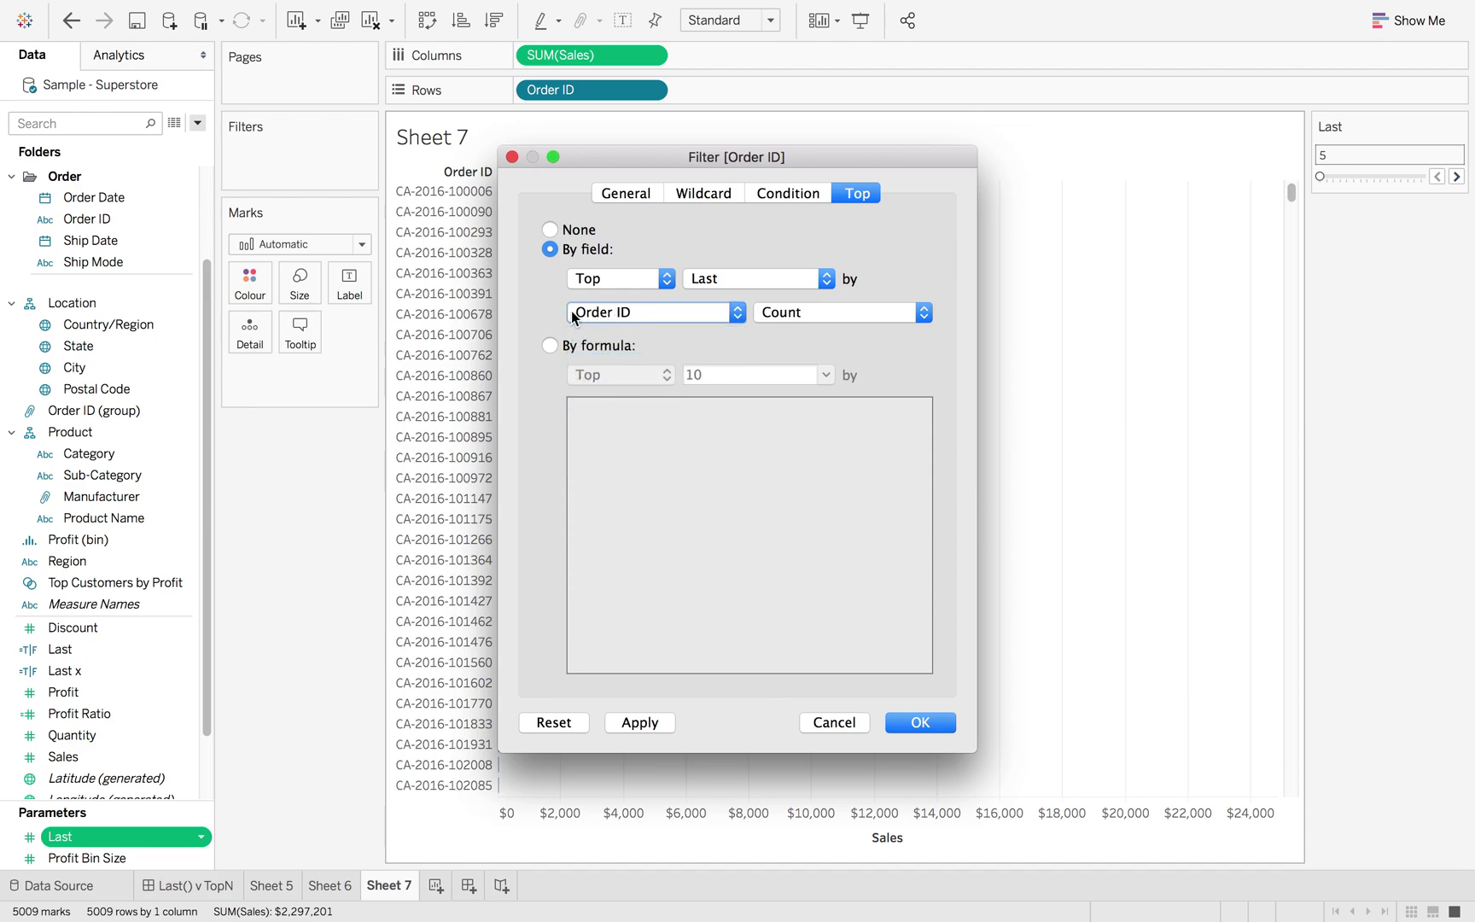
pyautogui.click(810, 312)
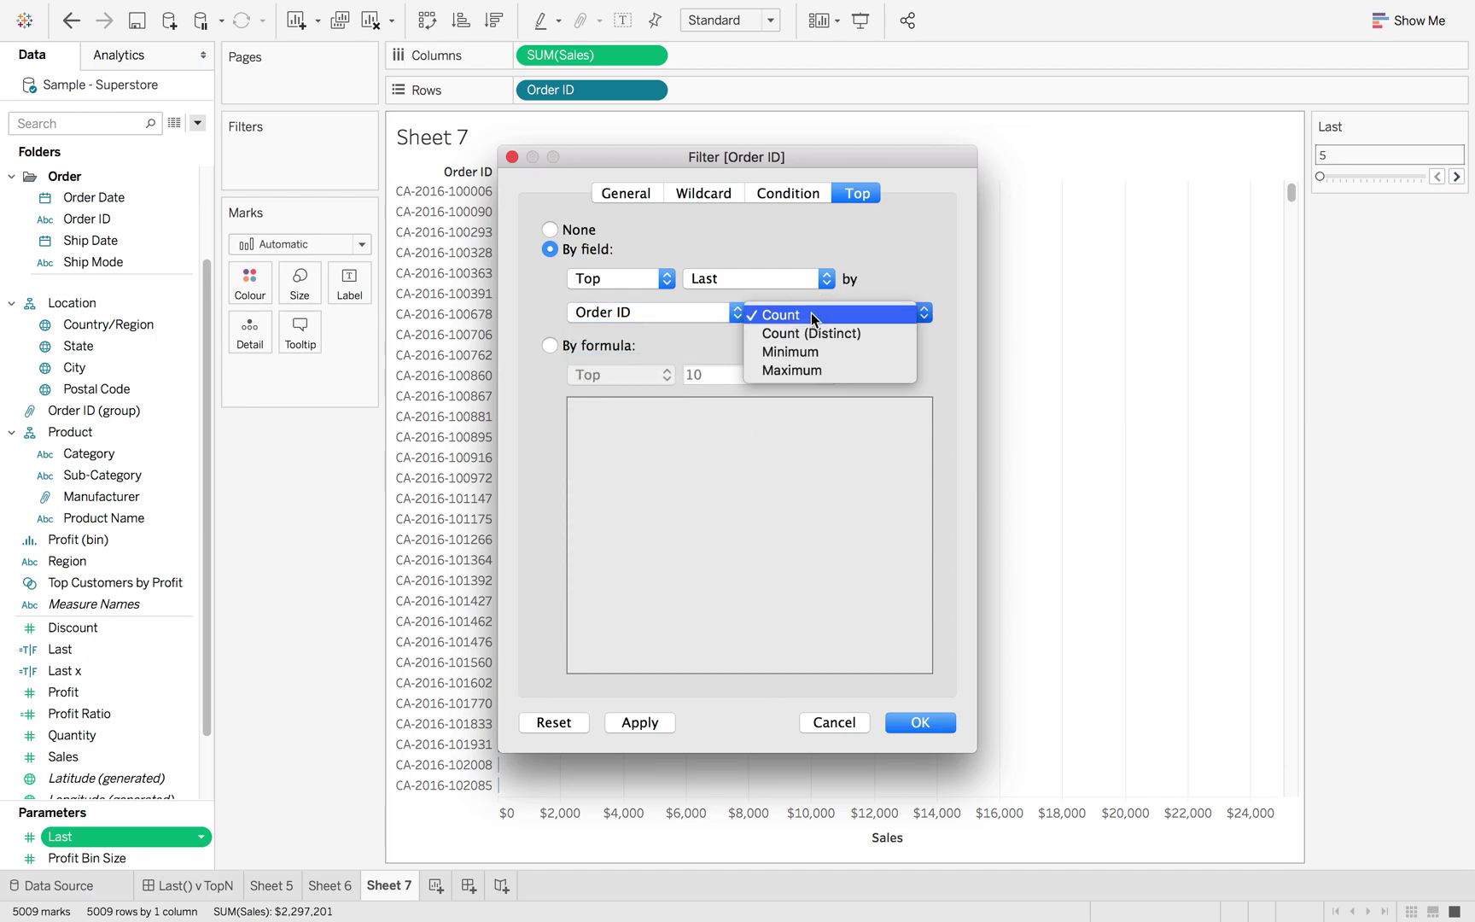
pyautogui.click(817, 370)
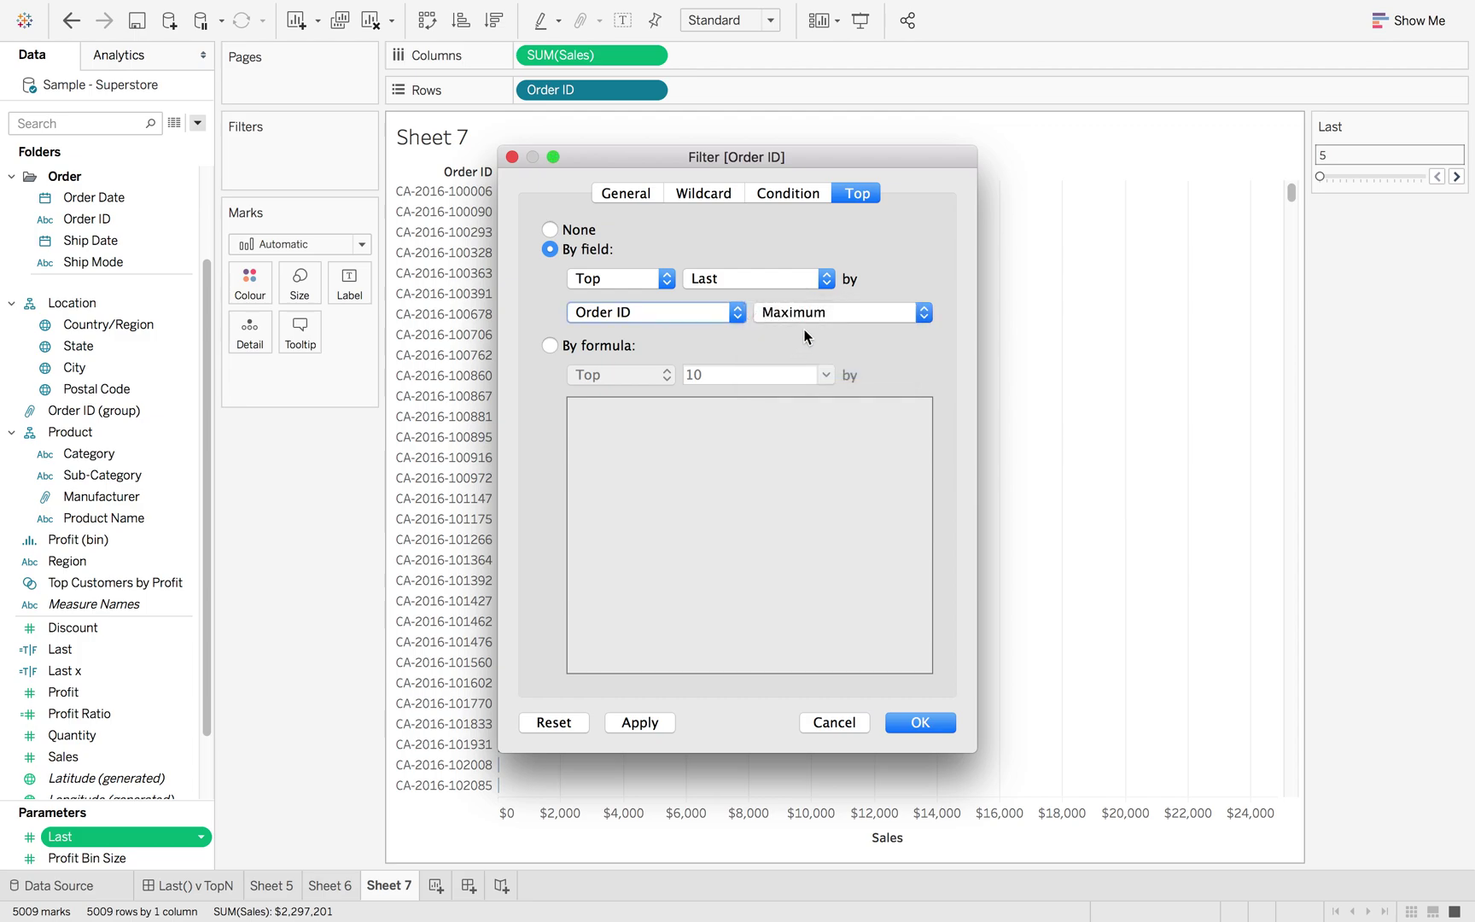
pyautogui.moveTo(632, 178); pyautogui.dragTo(722, 137)
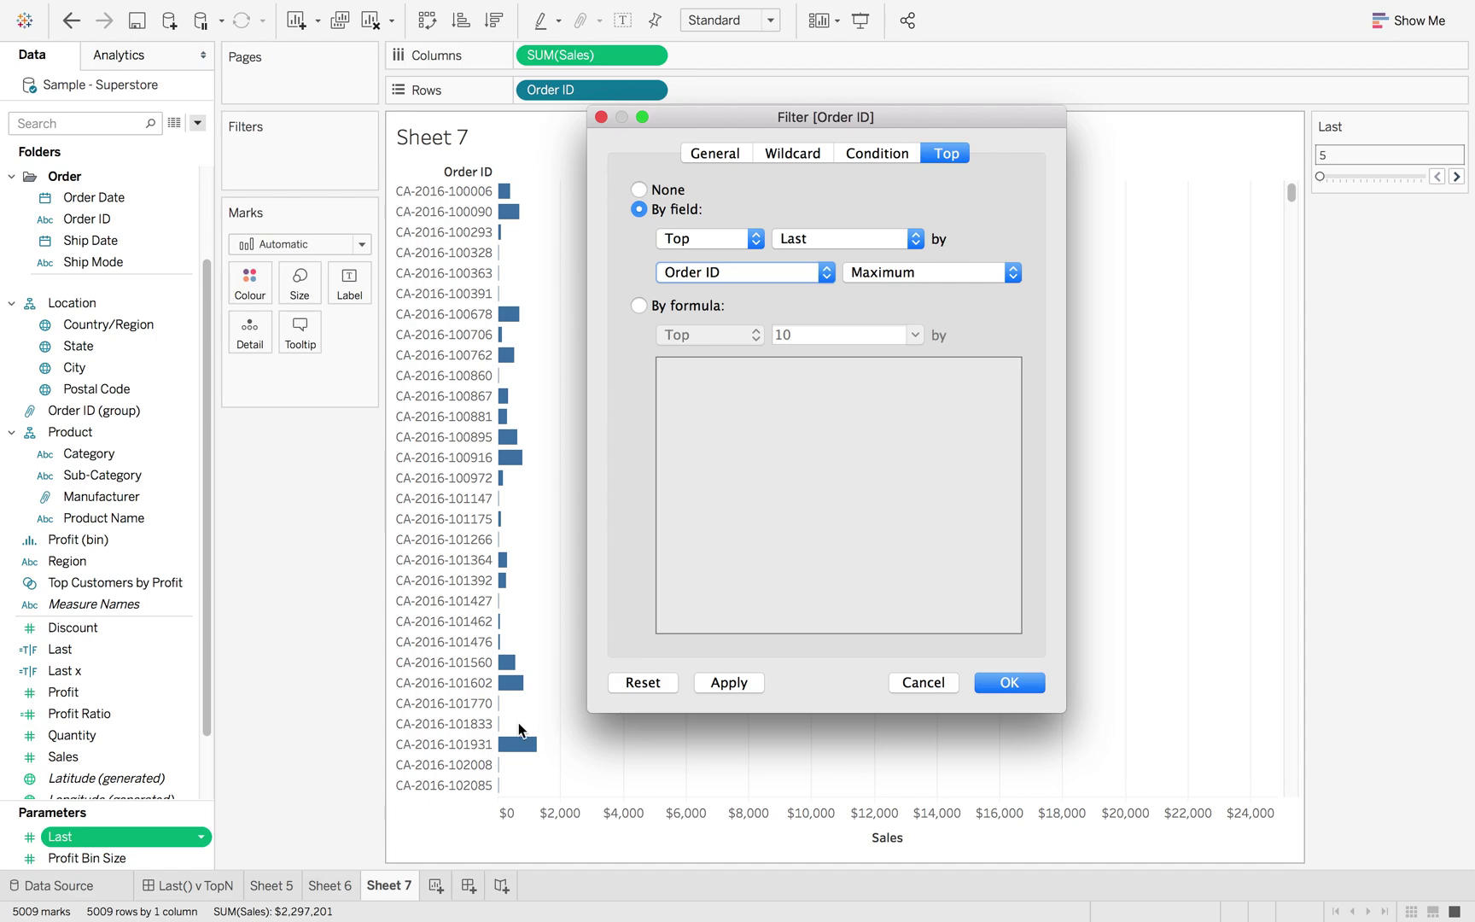
pyautogui.click(1008, 683)
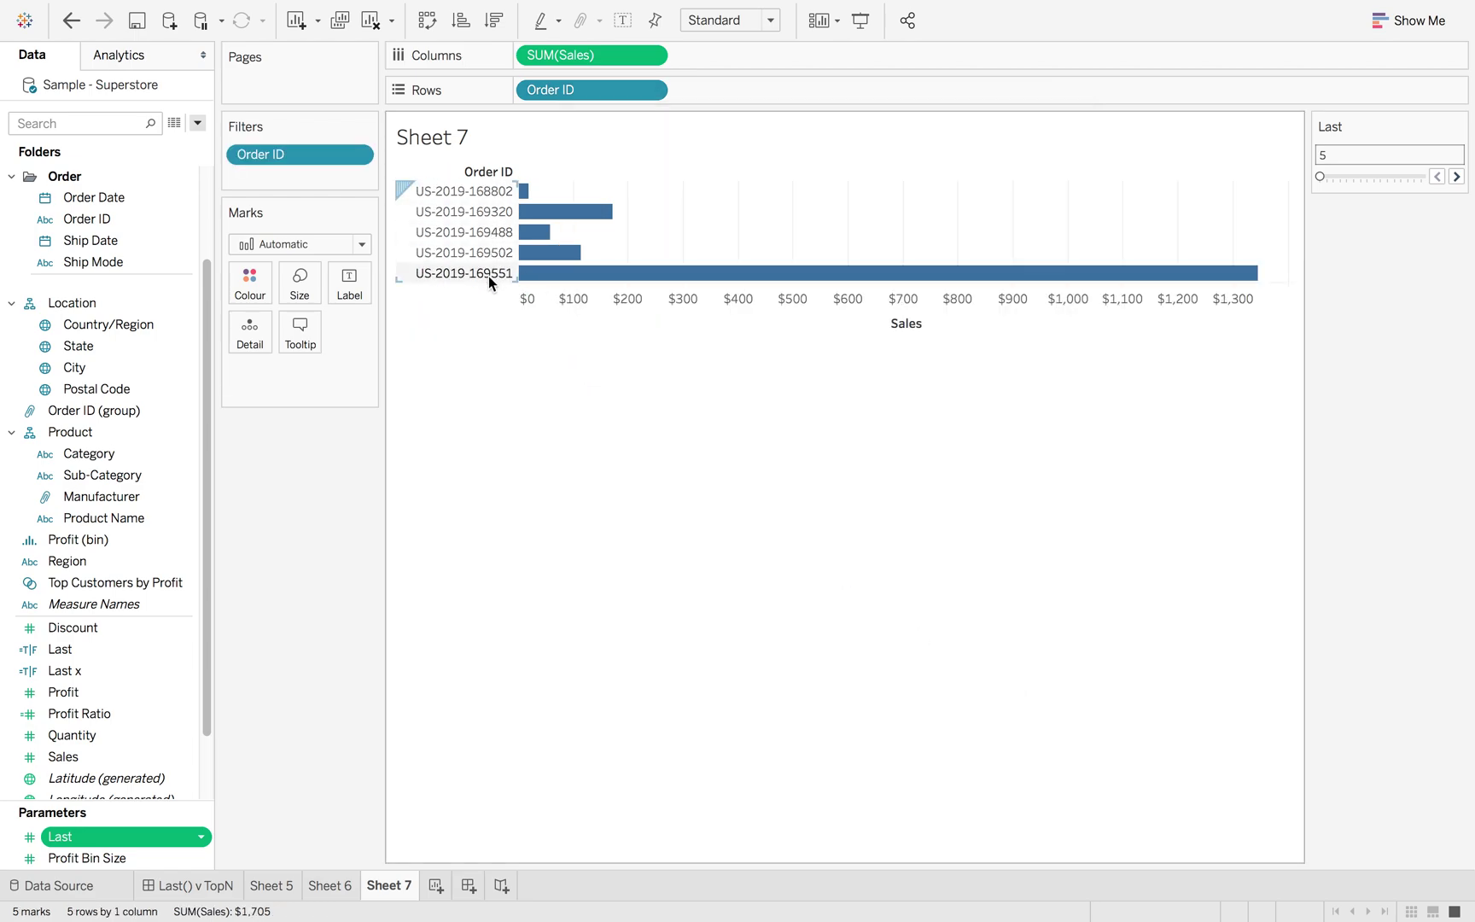
pyautogui.click(469, 885)
# Place Sheet 5 and Sheet 7 side by side on Dashboard 2
pyautogui.click(86, 53)
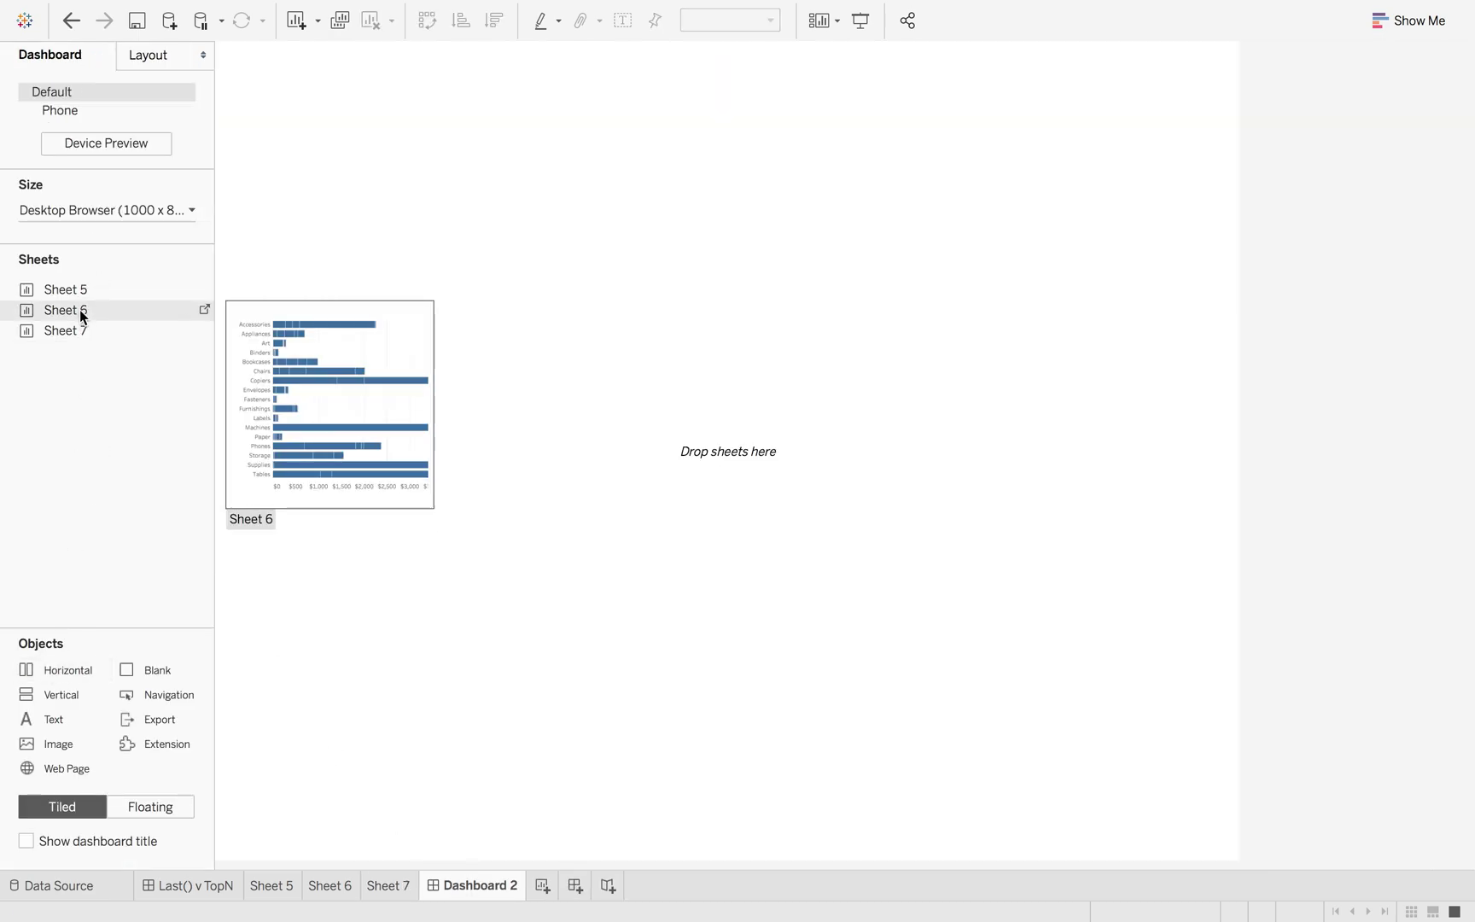
pyautogui.moveTo(68, 289); pyautogui.dragTo(273, 299)
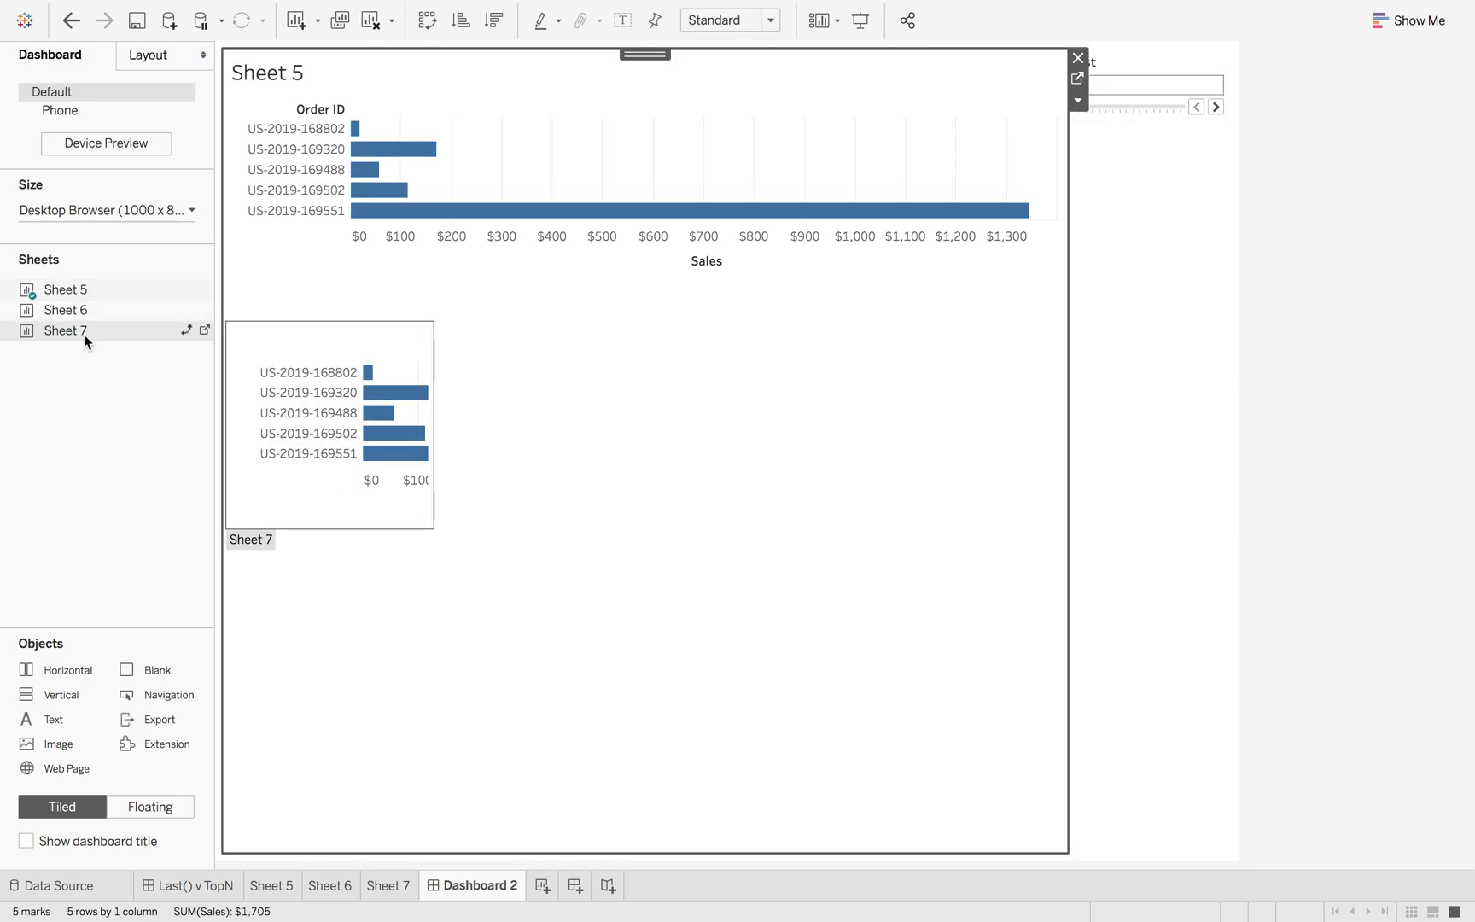
pyautogui.moveTo(85, 333); pyautogui.dragTo(936, 298)
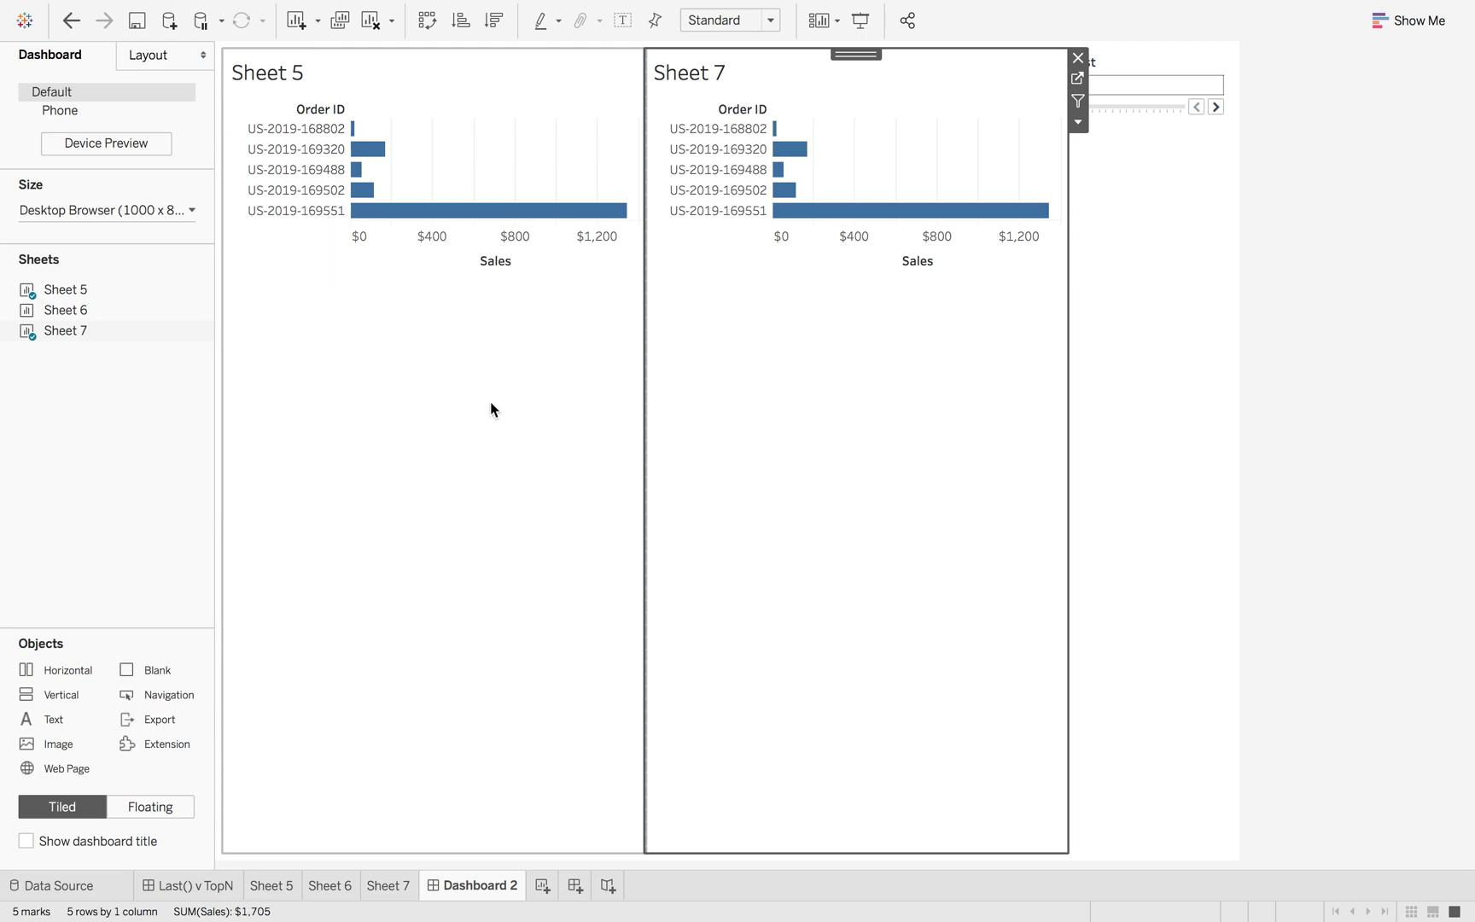
pyautogui.click(541, 887)
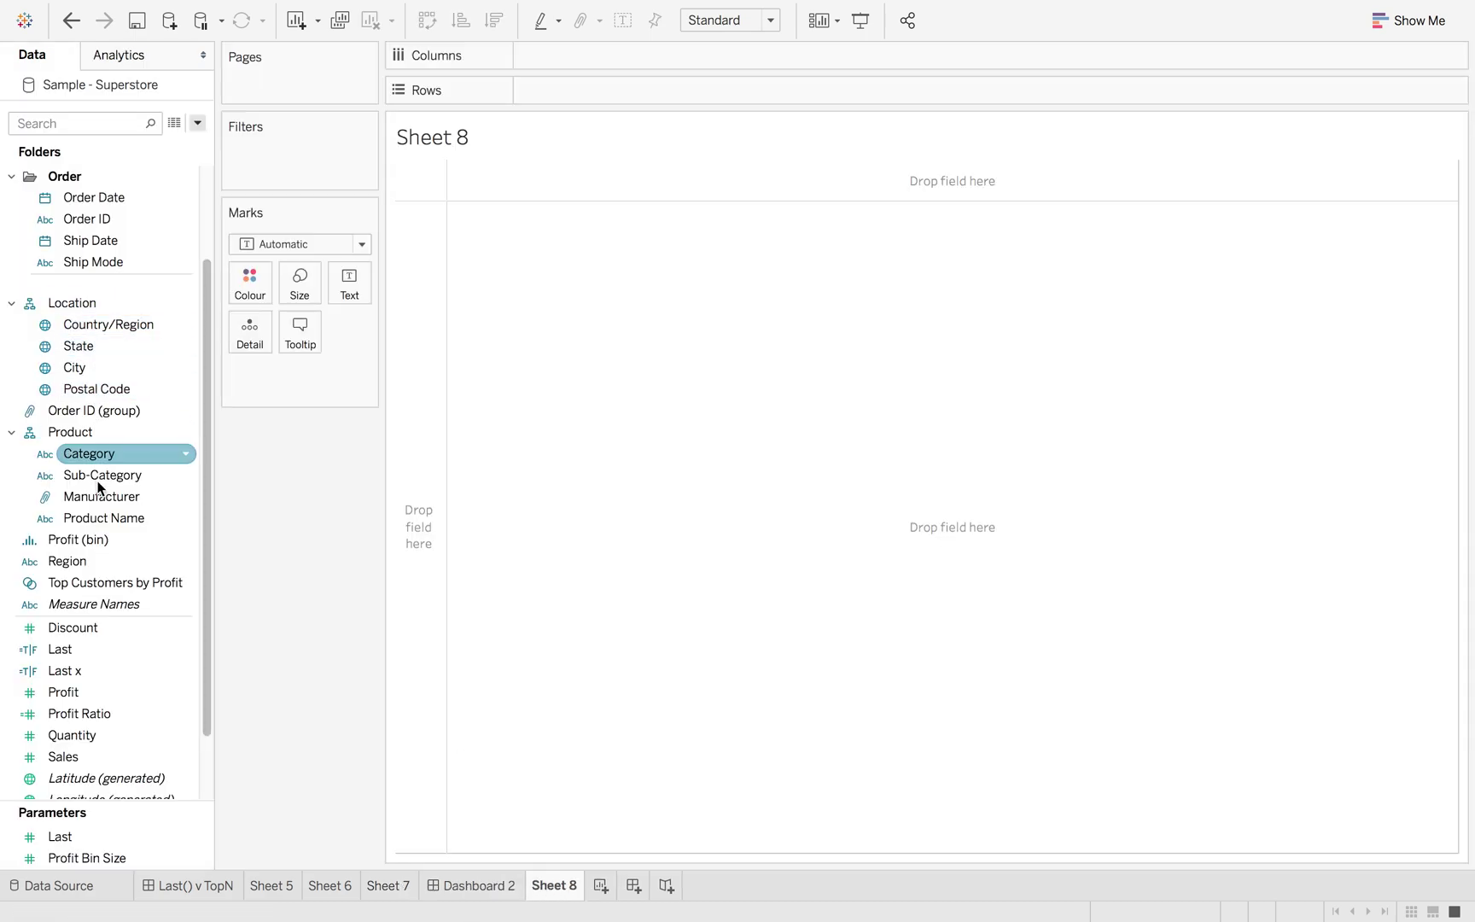
# Chart AVG(Sales) bars for all 17 sub-categories and add Order ID as a filter
pyautogui.moveTo(104, 475); pyautogui.dragTo(411, 394)
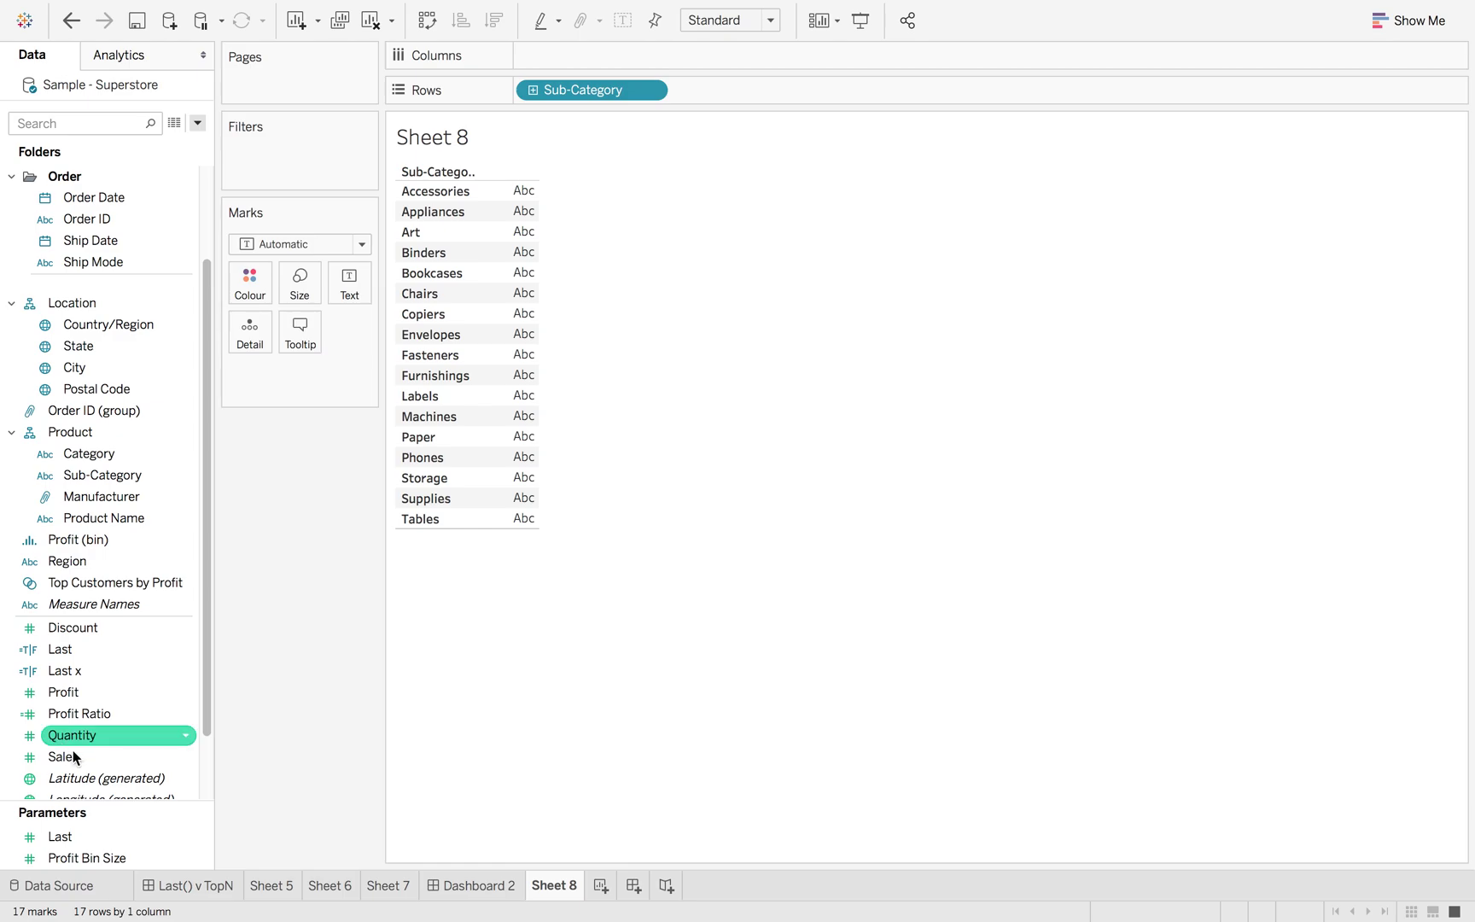
pyautogui.moveTo(80, 759); pyautogui.dragTo(611, 61)
pyautogui.click(689, 365)
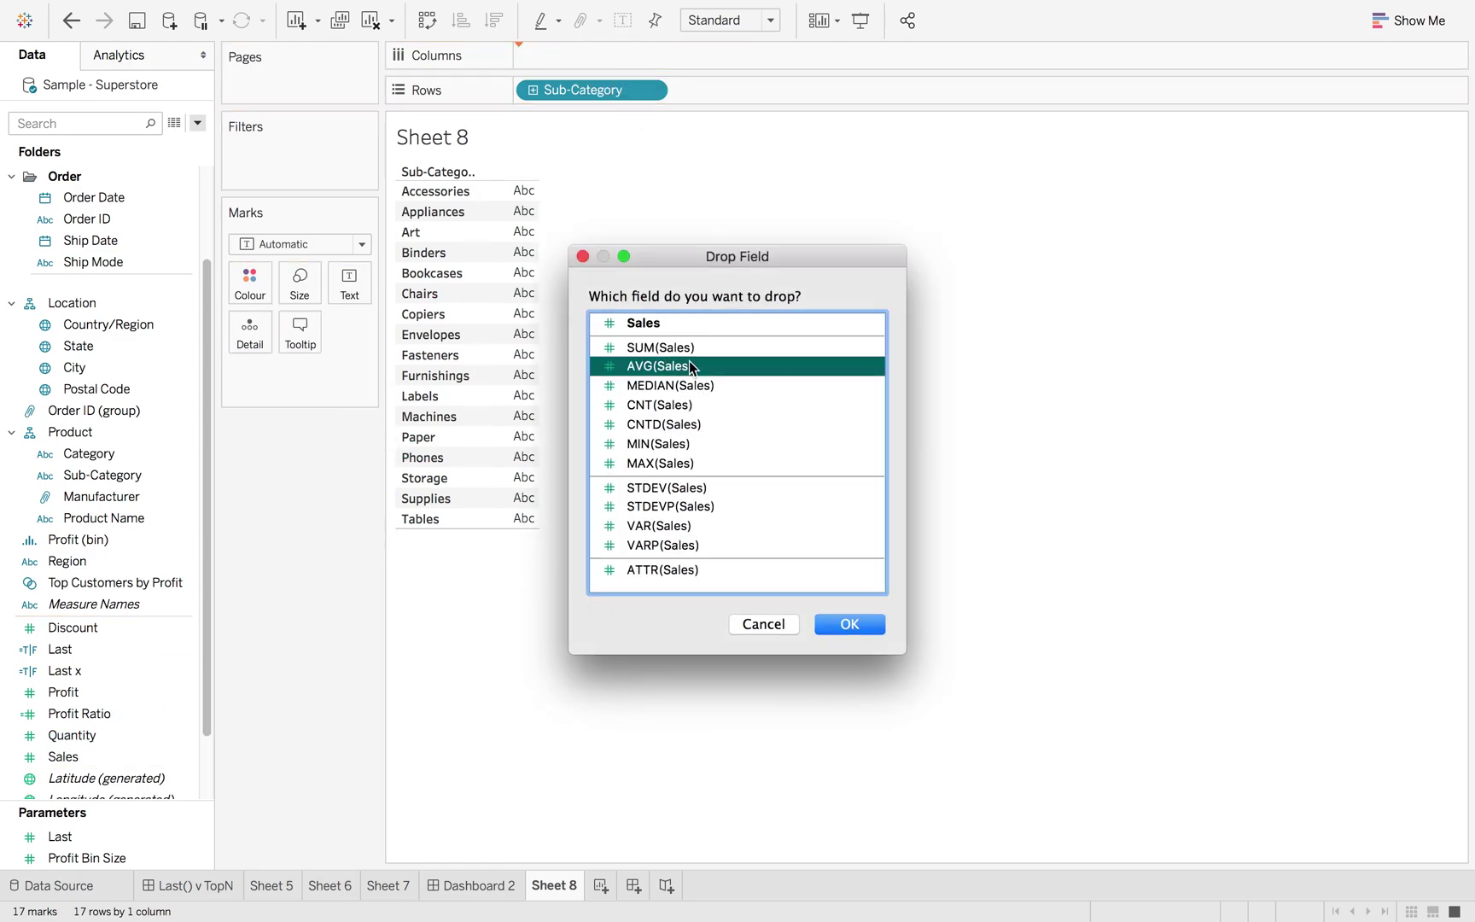
pyautogui.click(850, 624)
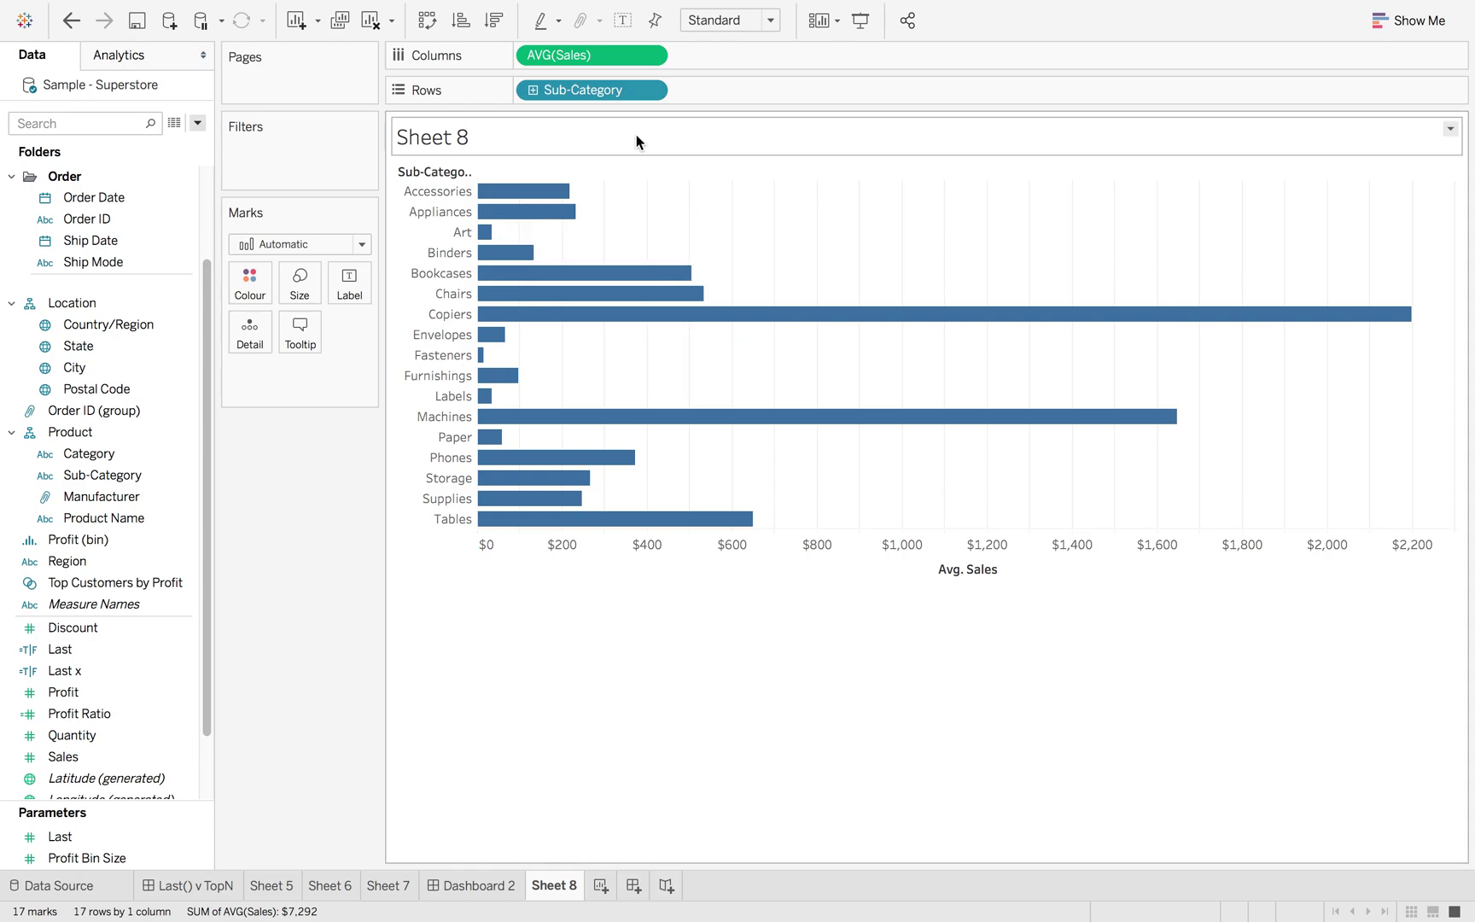
pyautogui.moveTo(541, 200)
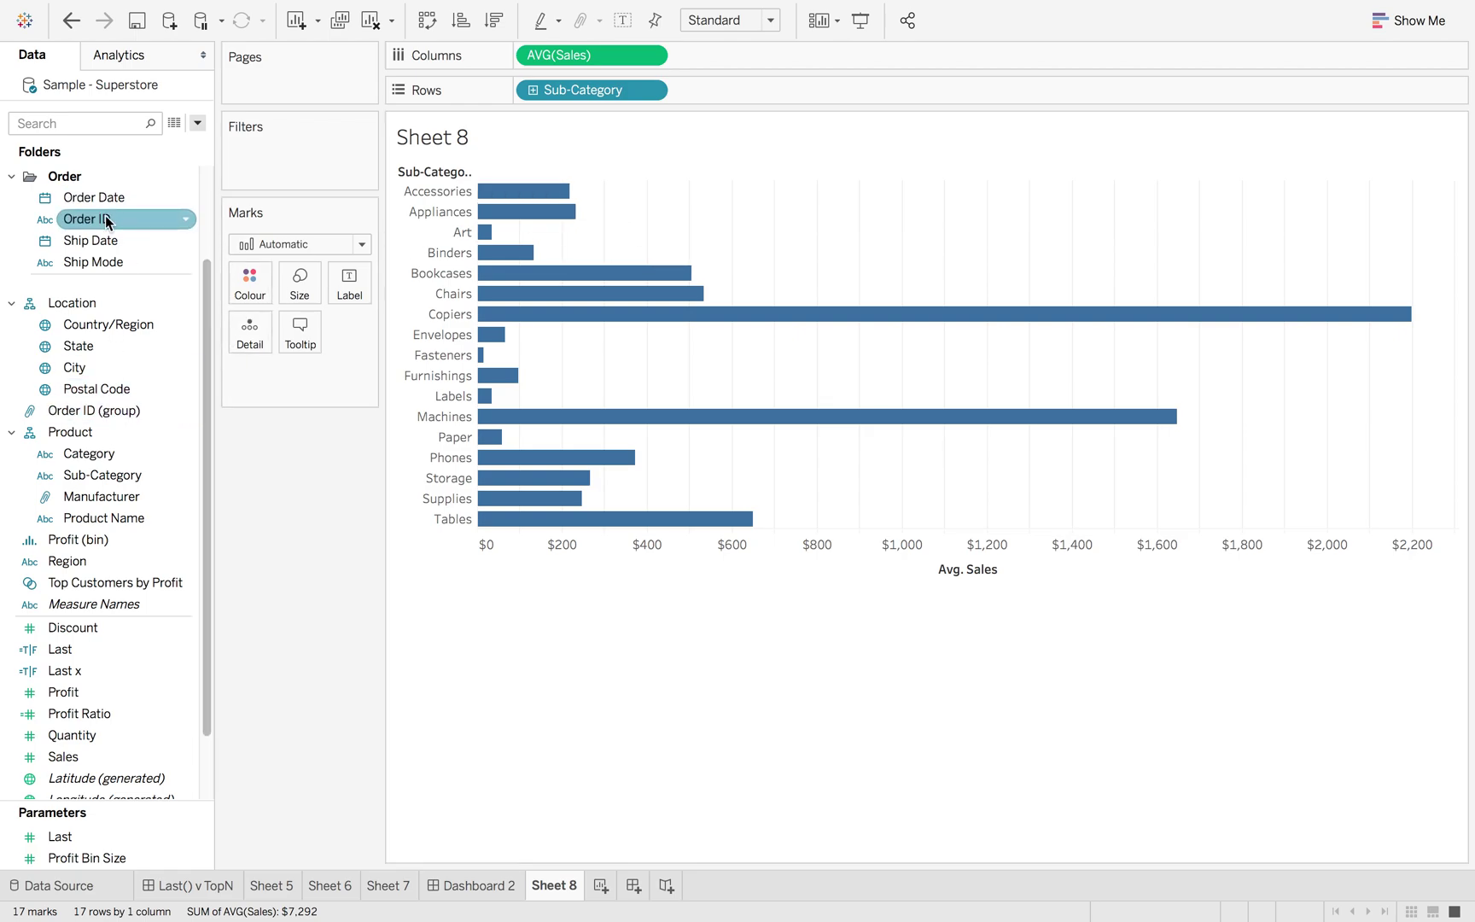
pyautogui.moveTo(108, 218); pyautogui.dragTo(291, 162)
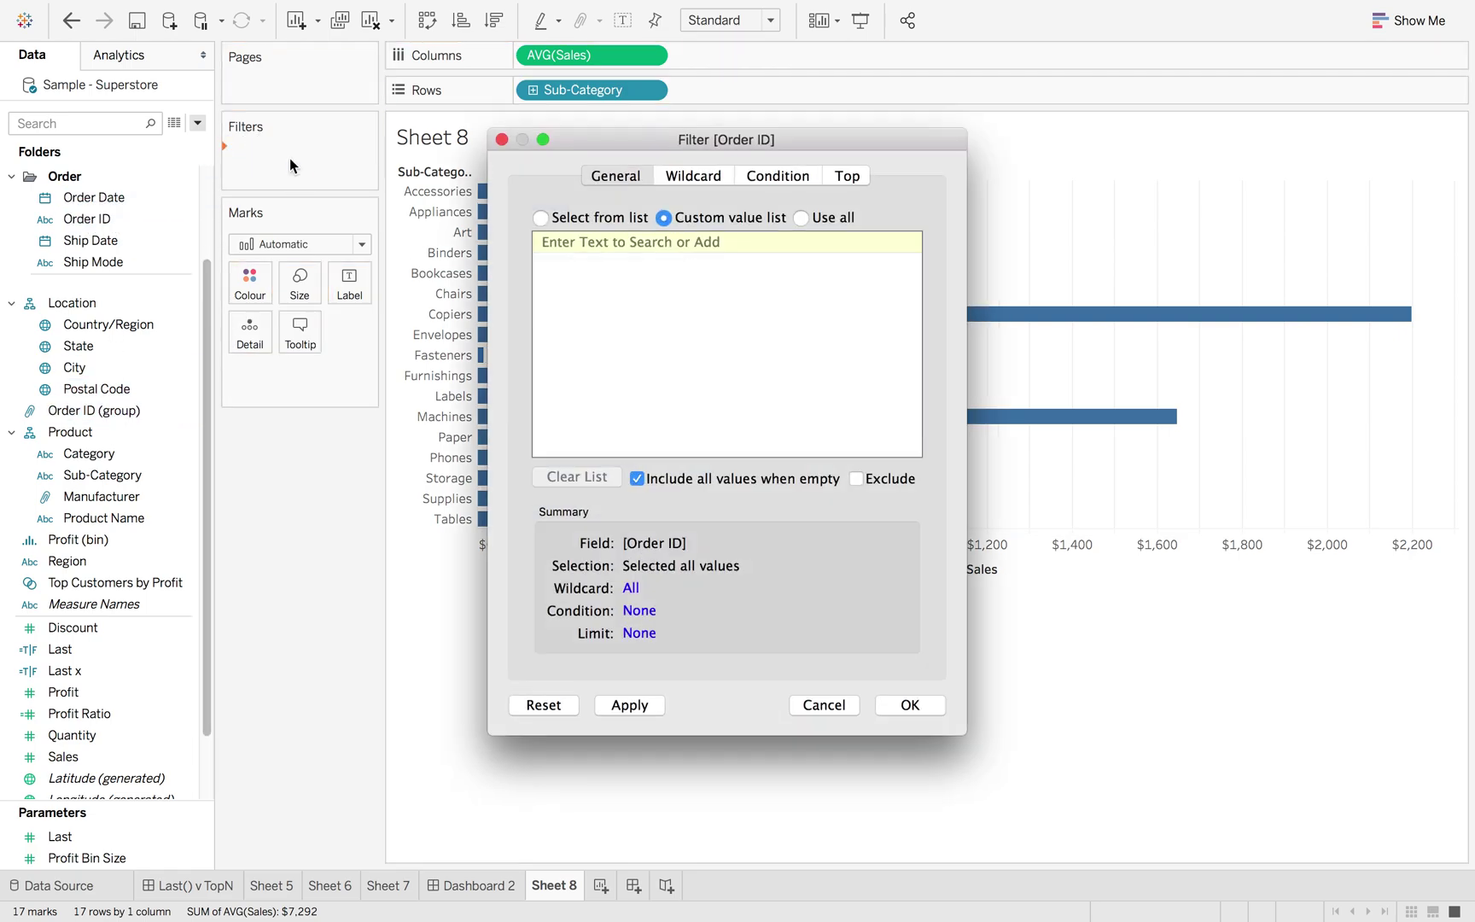
# Use all Order IDs and set a Top filter keeping the number of orders set by Last
pyautogui.click(817, 236)
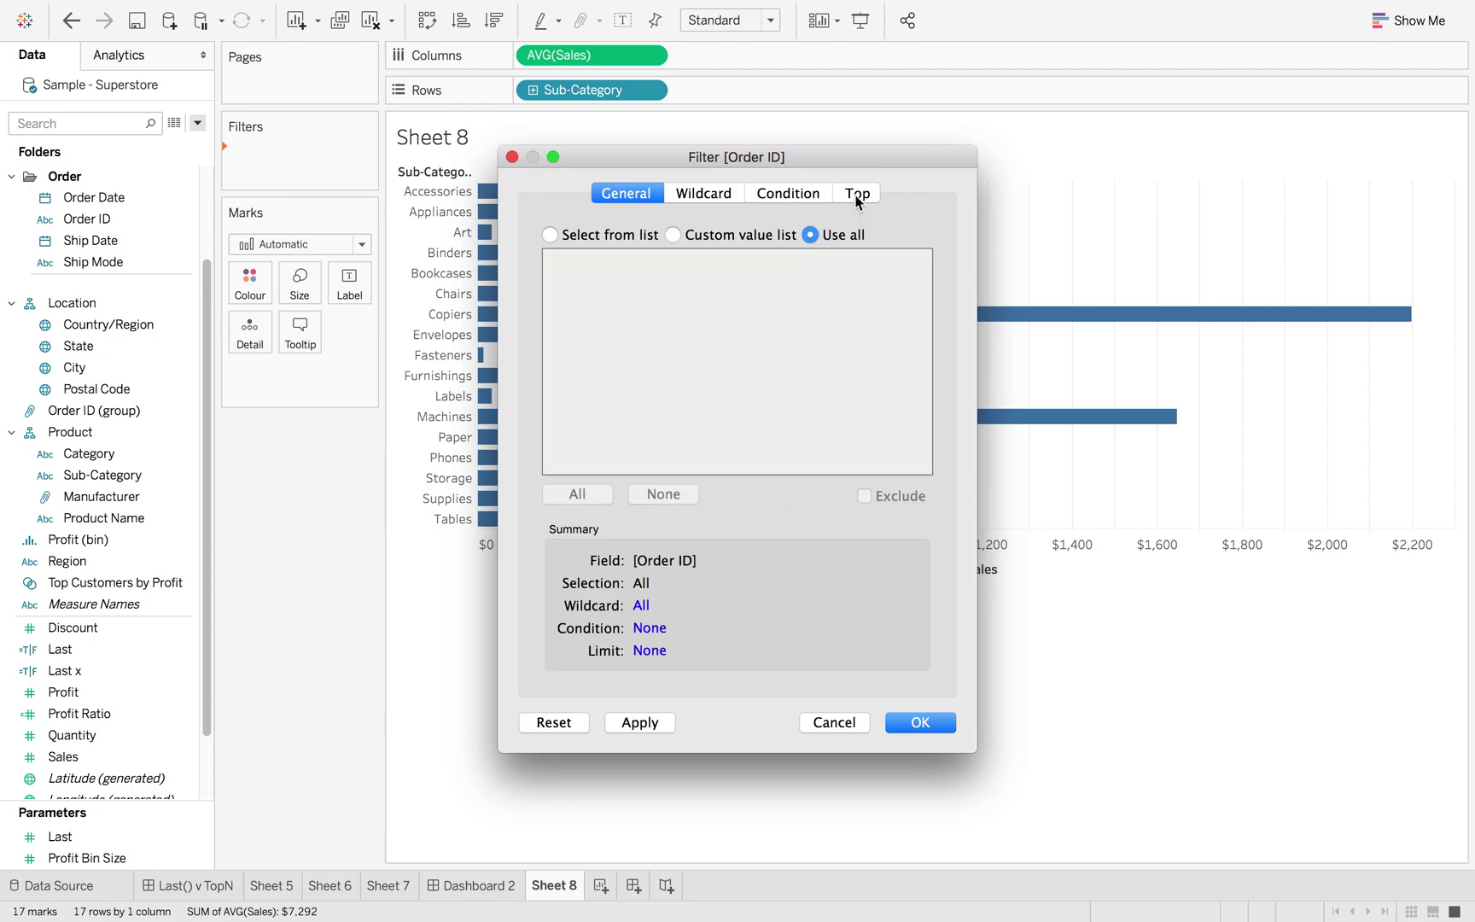
pyautogui.click(858, 194)
pyautogui.click(550, 249)
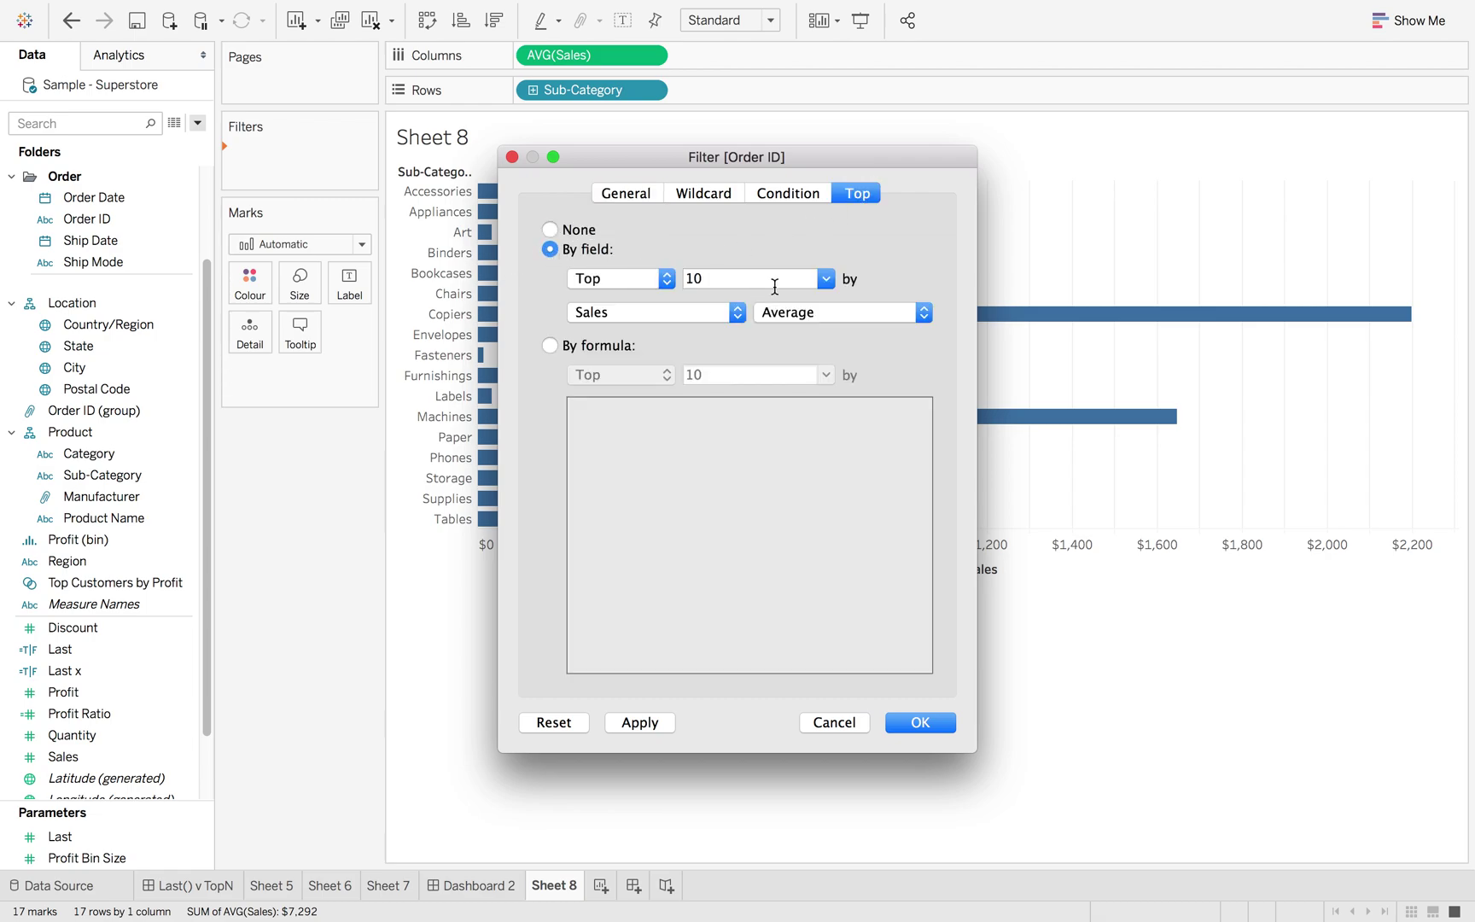
pyautogui.click(825, 280)
pyautogui.click(781, 331)
# Rank by maximum Order ID and apply, leaving nine sub-categories of average sales
pyautogui.click(737, 313)
pyautogui.write('ord')
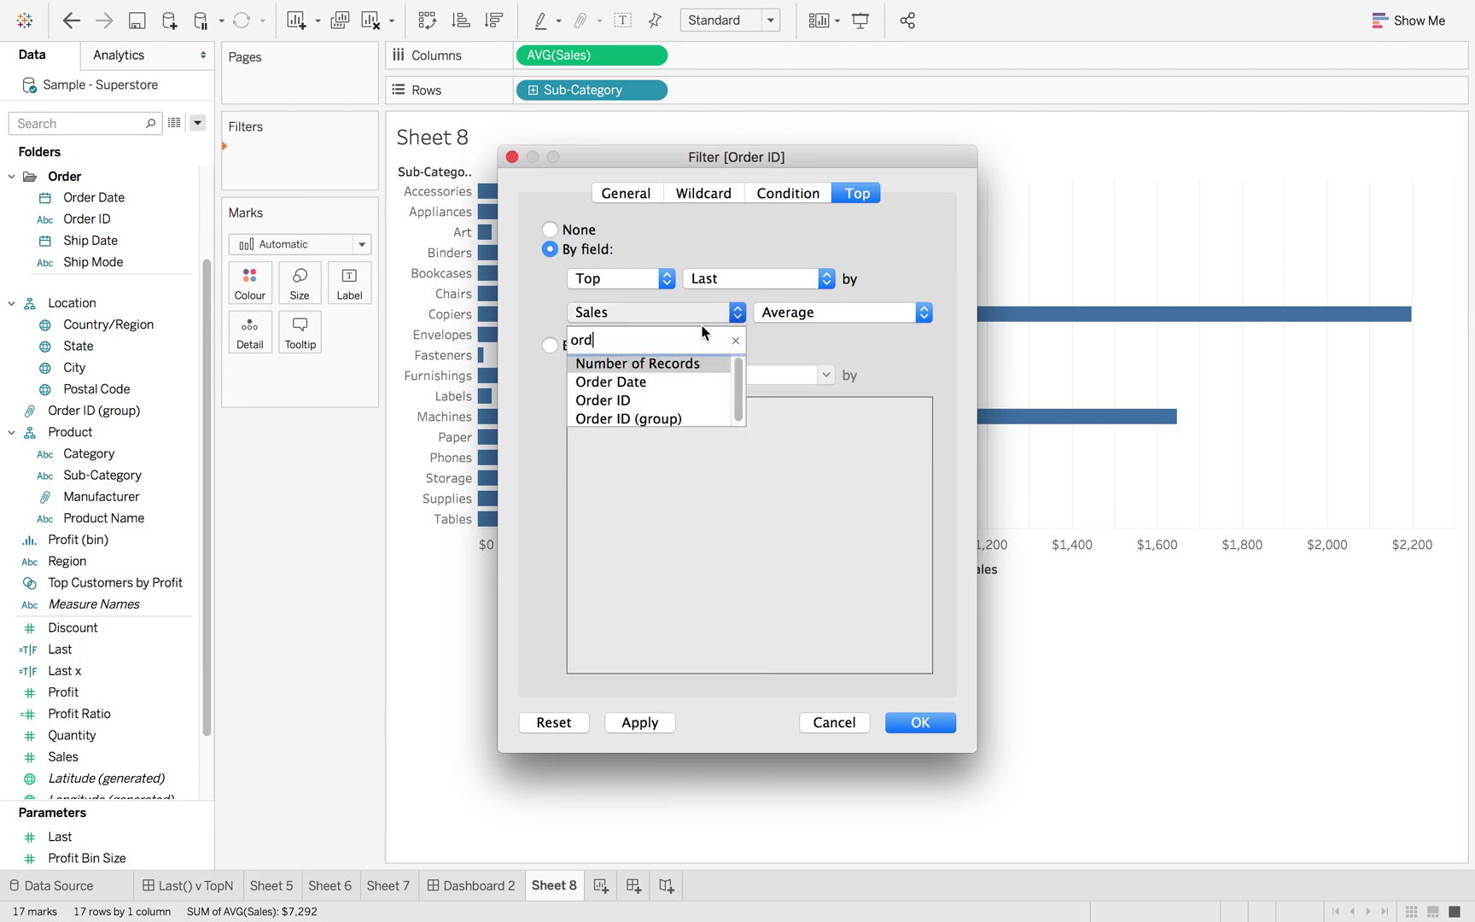
pyautogui.click(636, 401)
pyautogui.click(847, 316)
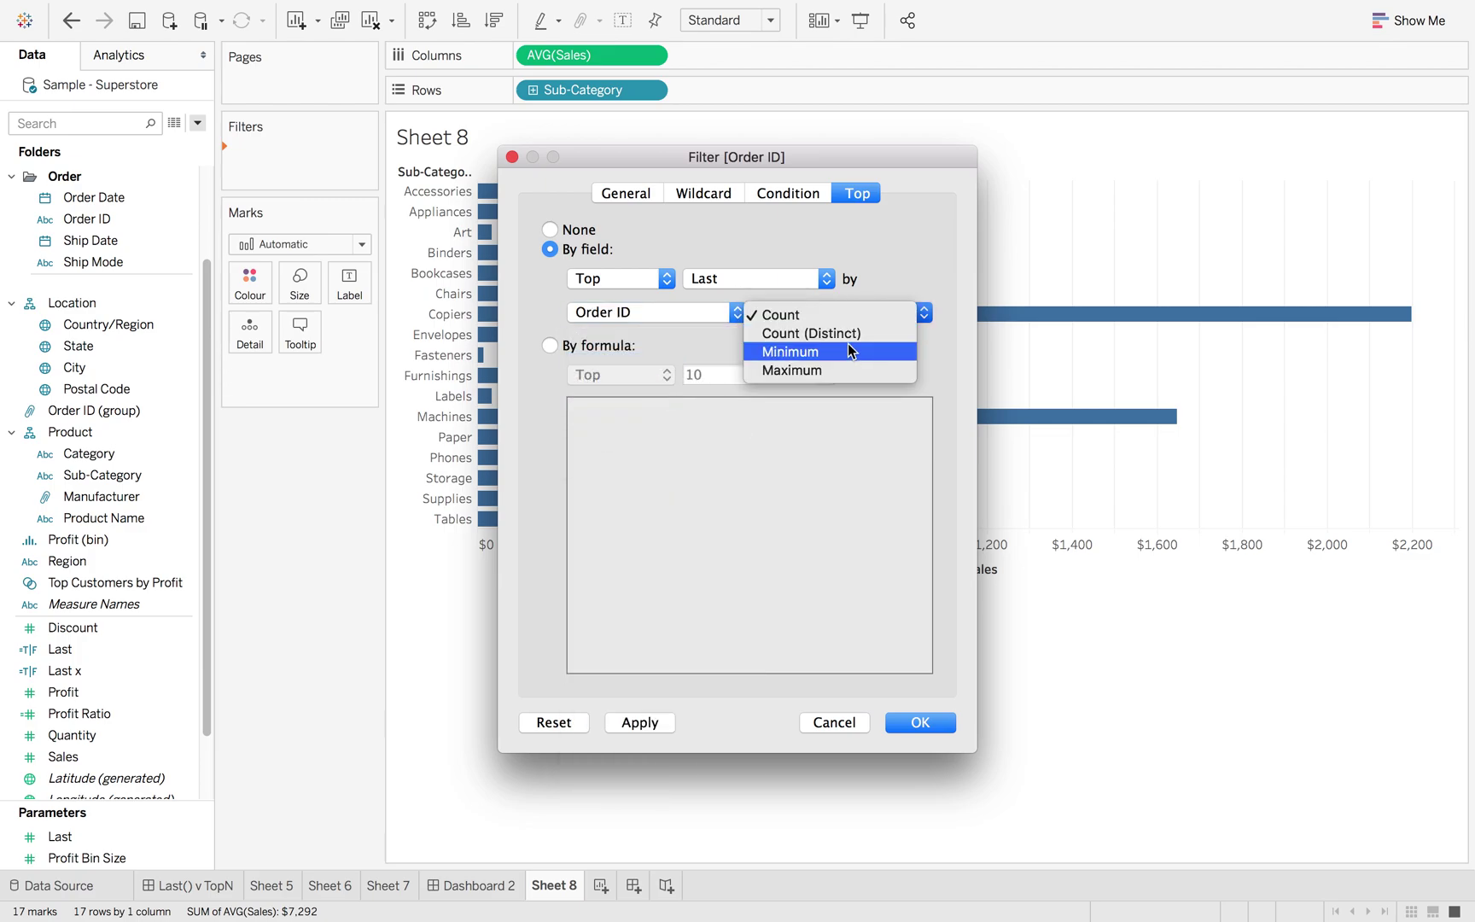
pyautogui.click(846, 372)
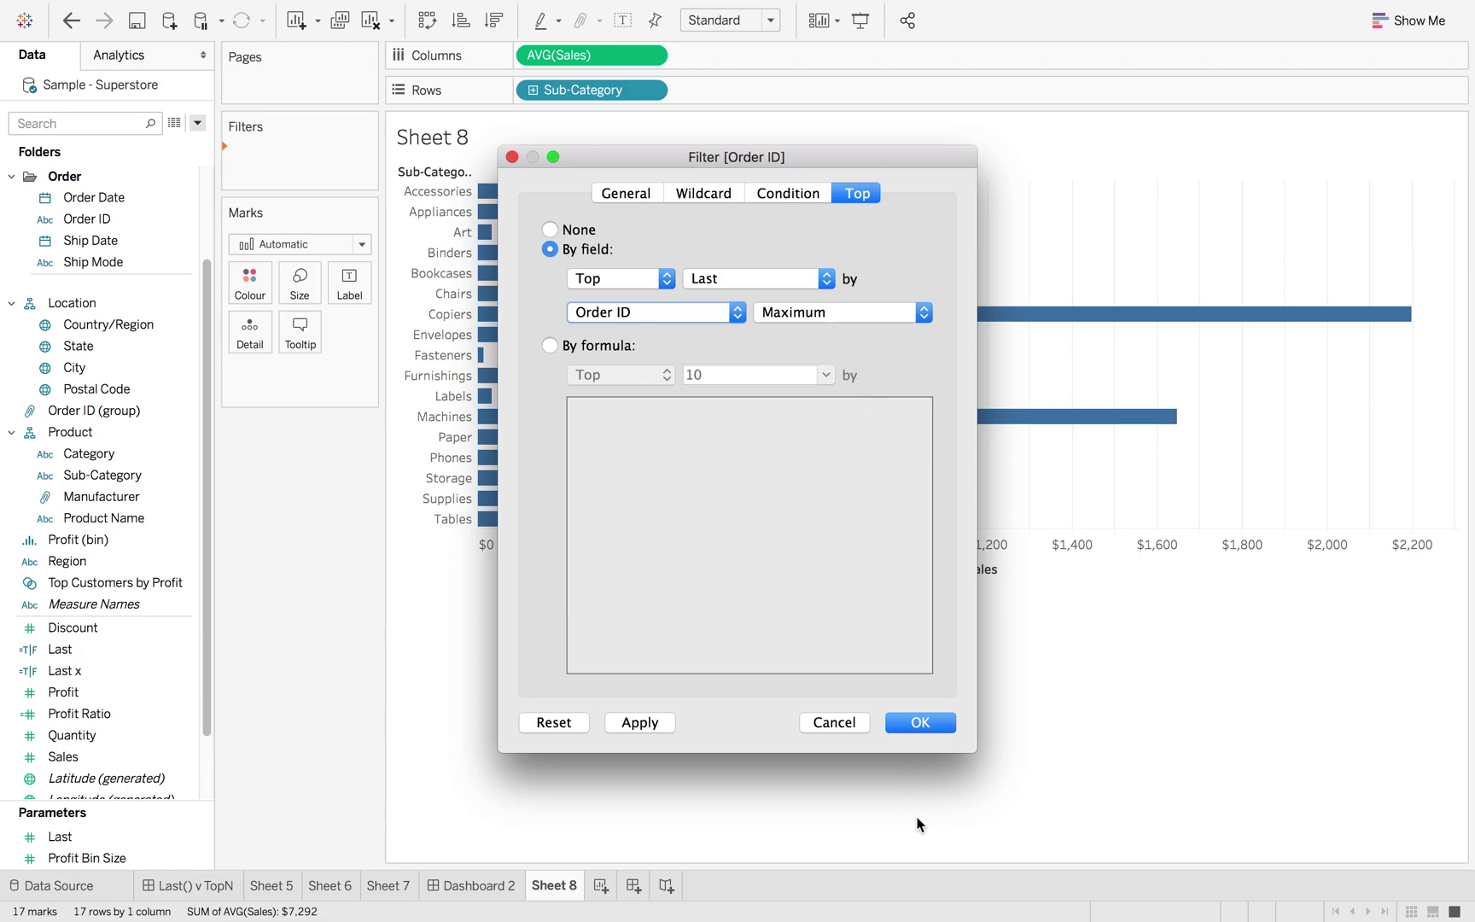
pyautogui.click(920, 722)
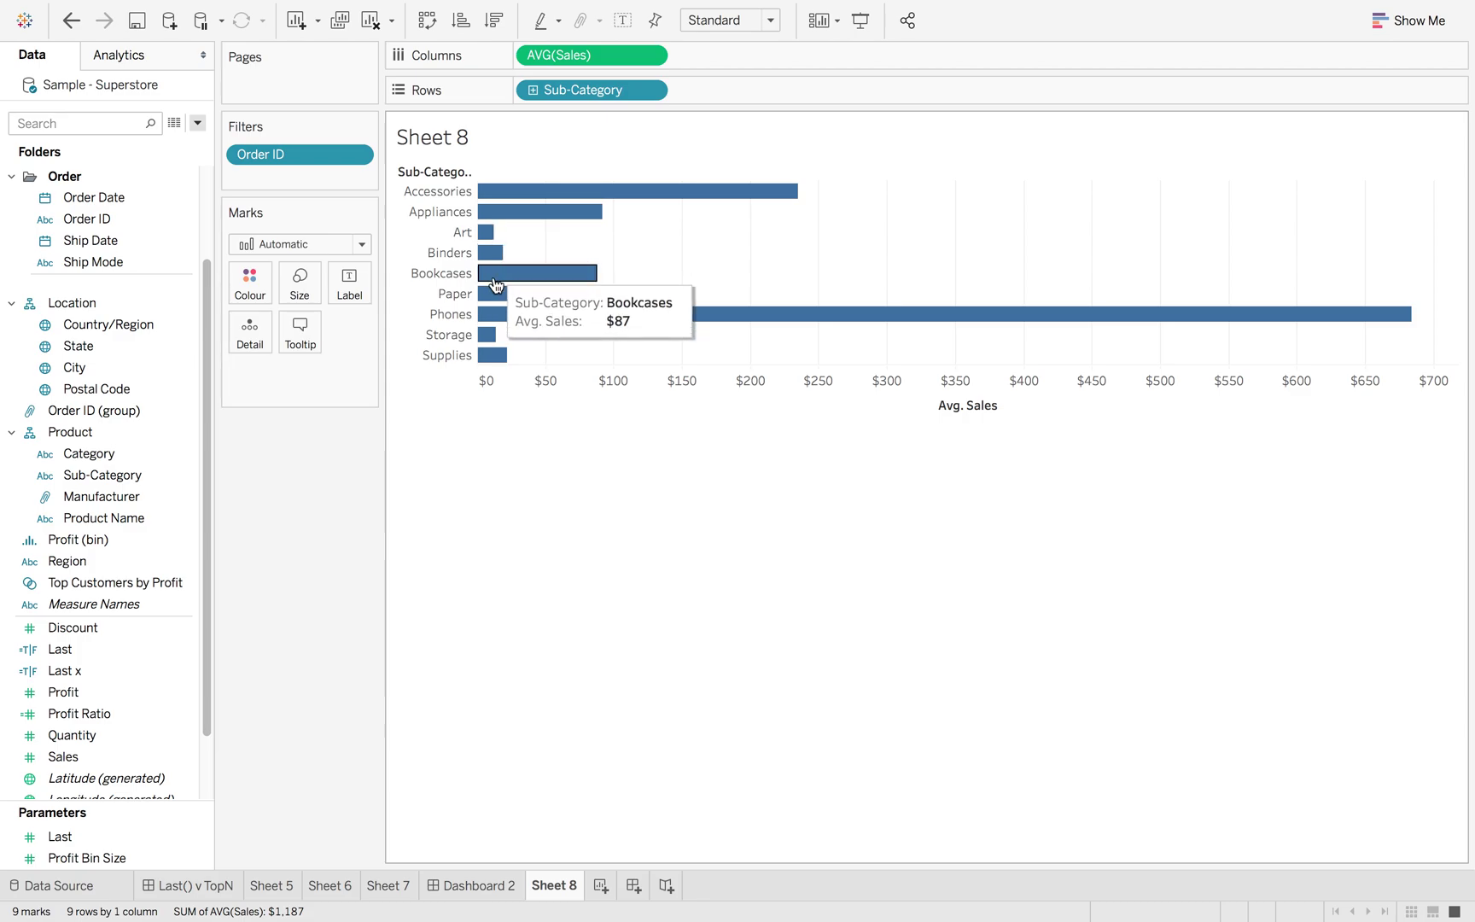
pyautogui.click(450, 891)
# Add Sheet 6 below Sheet 5, drop its Order ID detail, and compute Last x by Sub-Category
pyautogui.moveTo(78, 317)
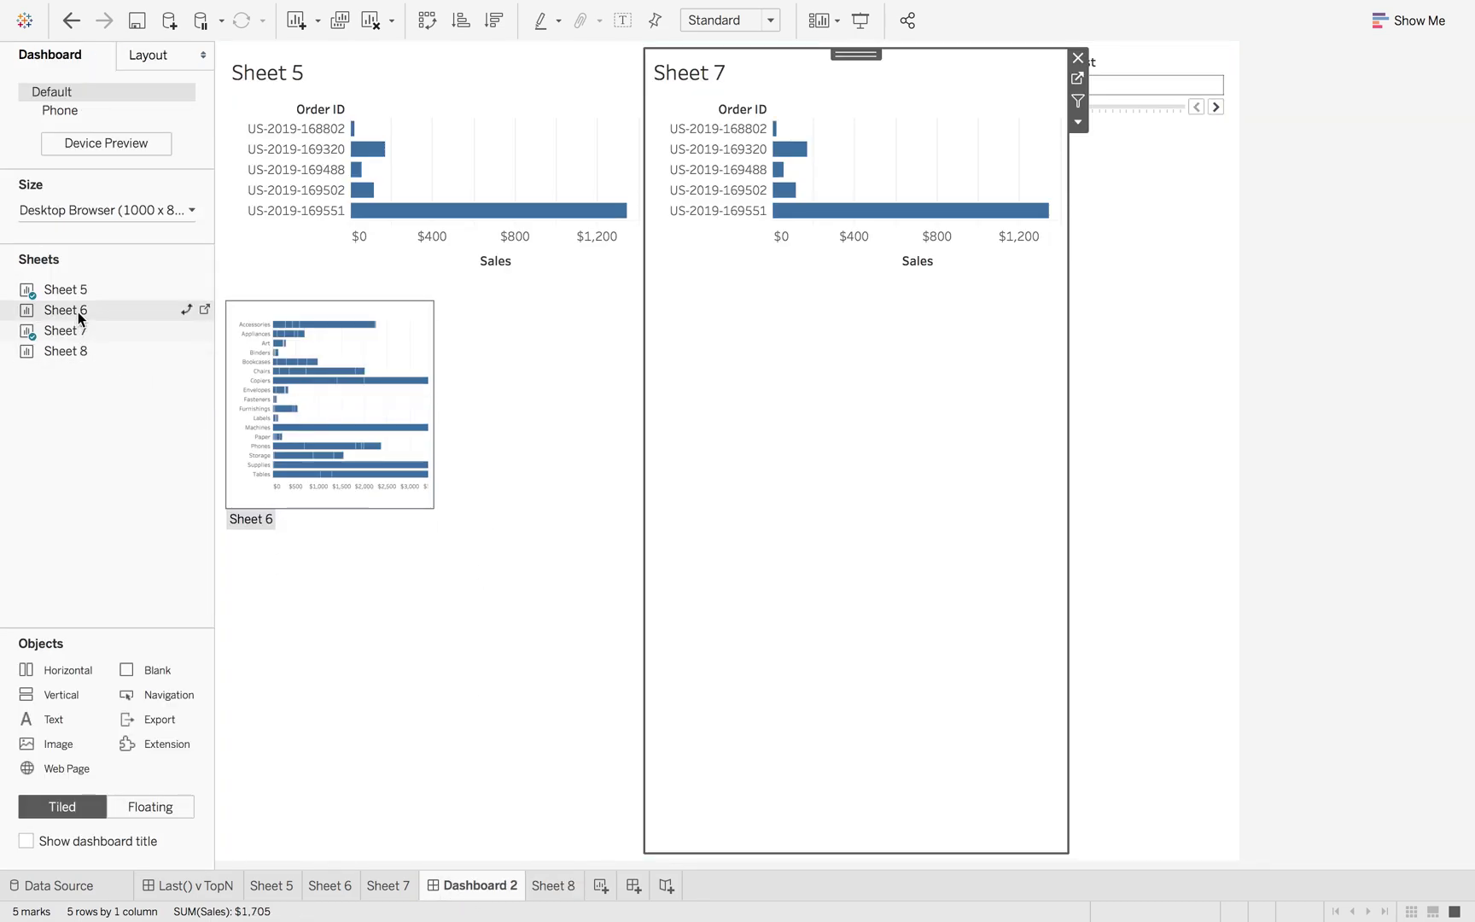
pyautogui.moveTo(79, 317); pyautogui.dragTo(438, 517)
pyautogui.click(348, 889)
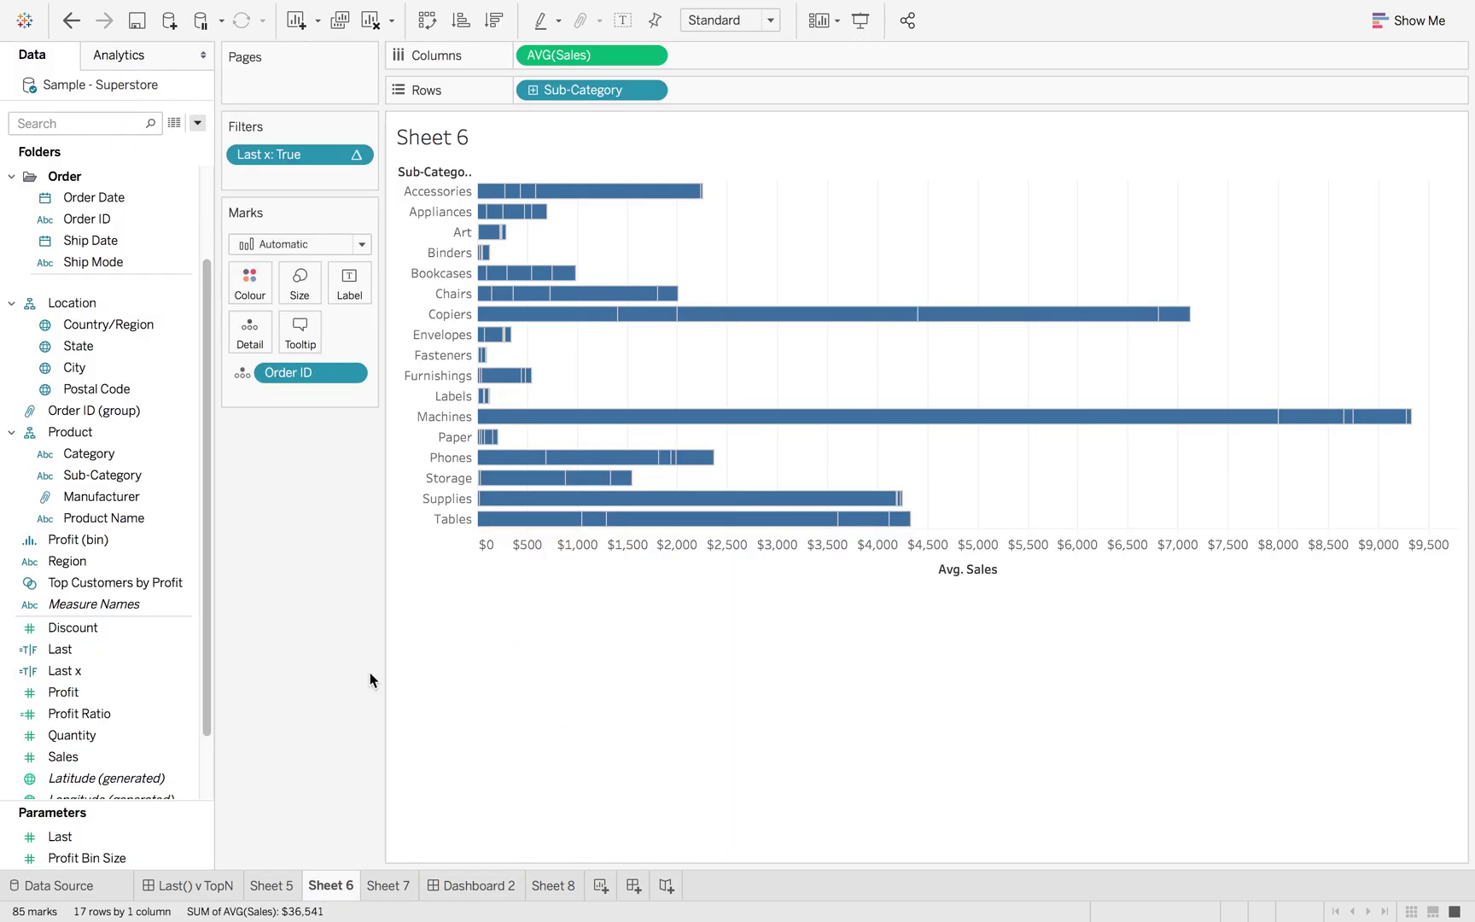
pyautogui.moveTo(311, 373); pyautogui.dragTo(335, 533)
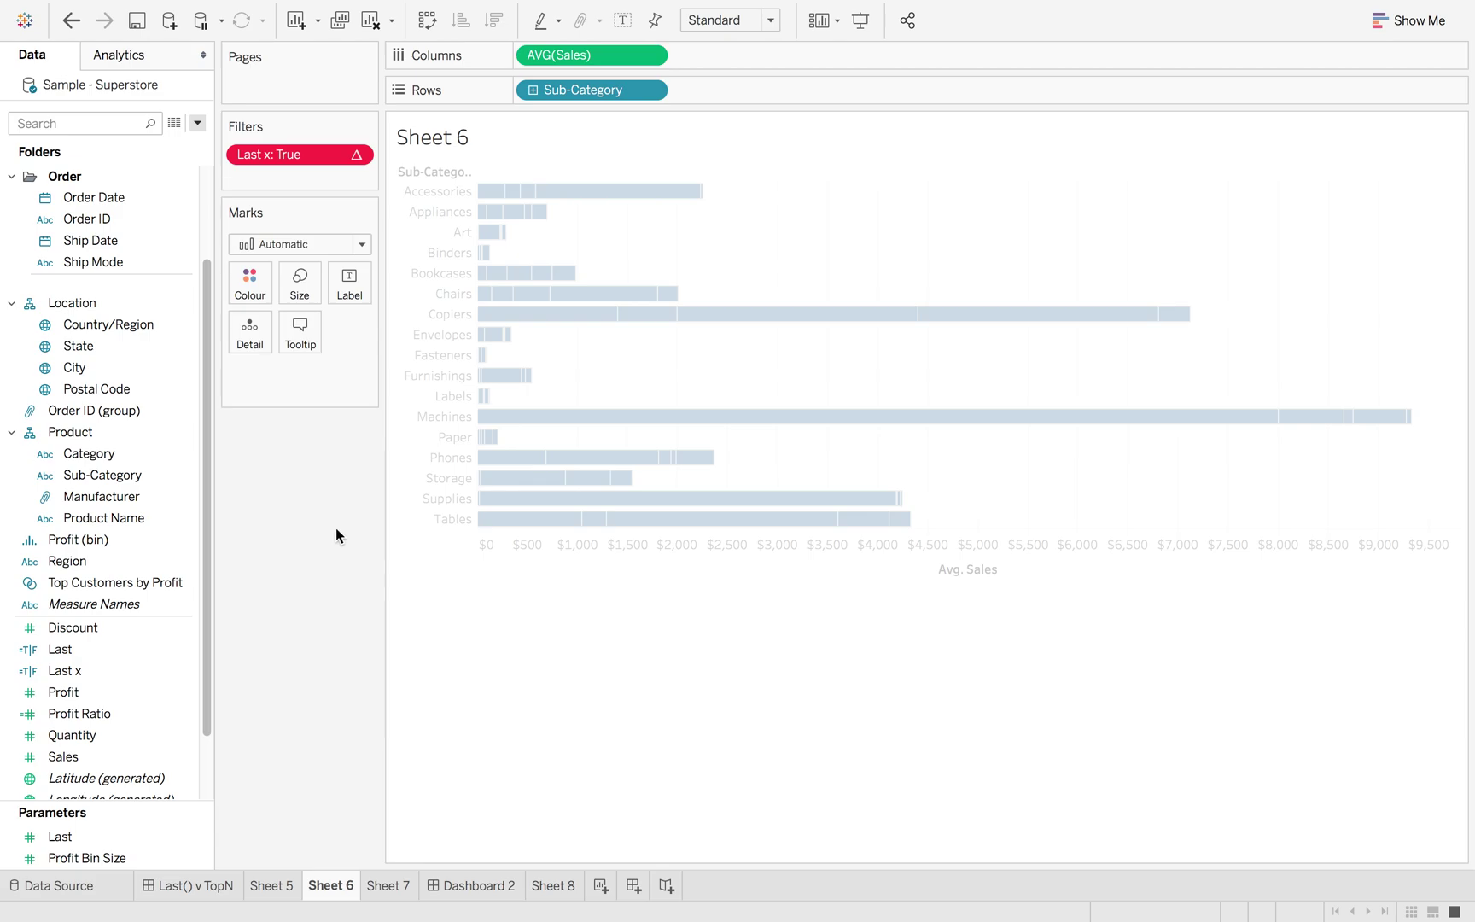
pyautogui.click(358, 155)
pyautogui.moveTo(388, 262)
pyautogui.click(465, 302)
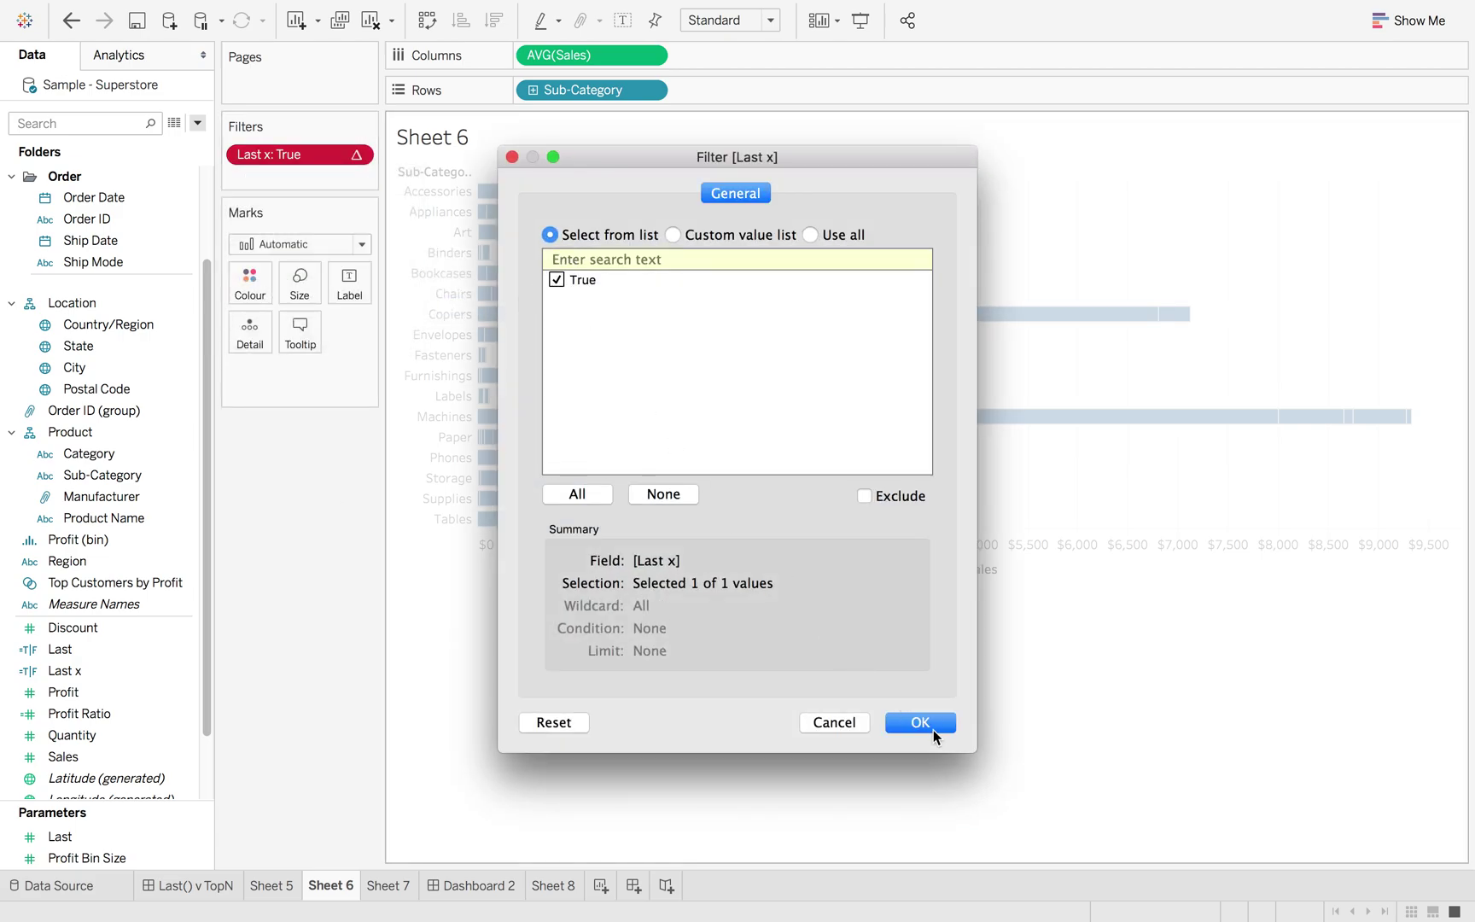
pyautogui.click(934, 727)
pyautogui.click(477, 884)
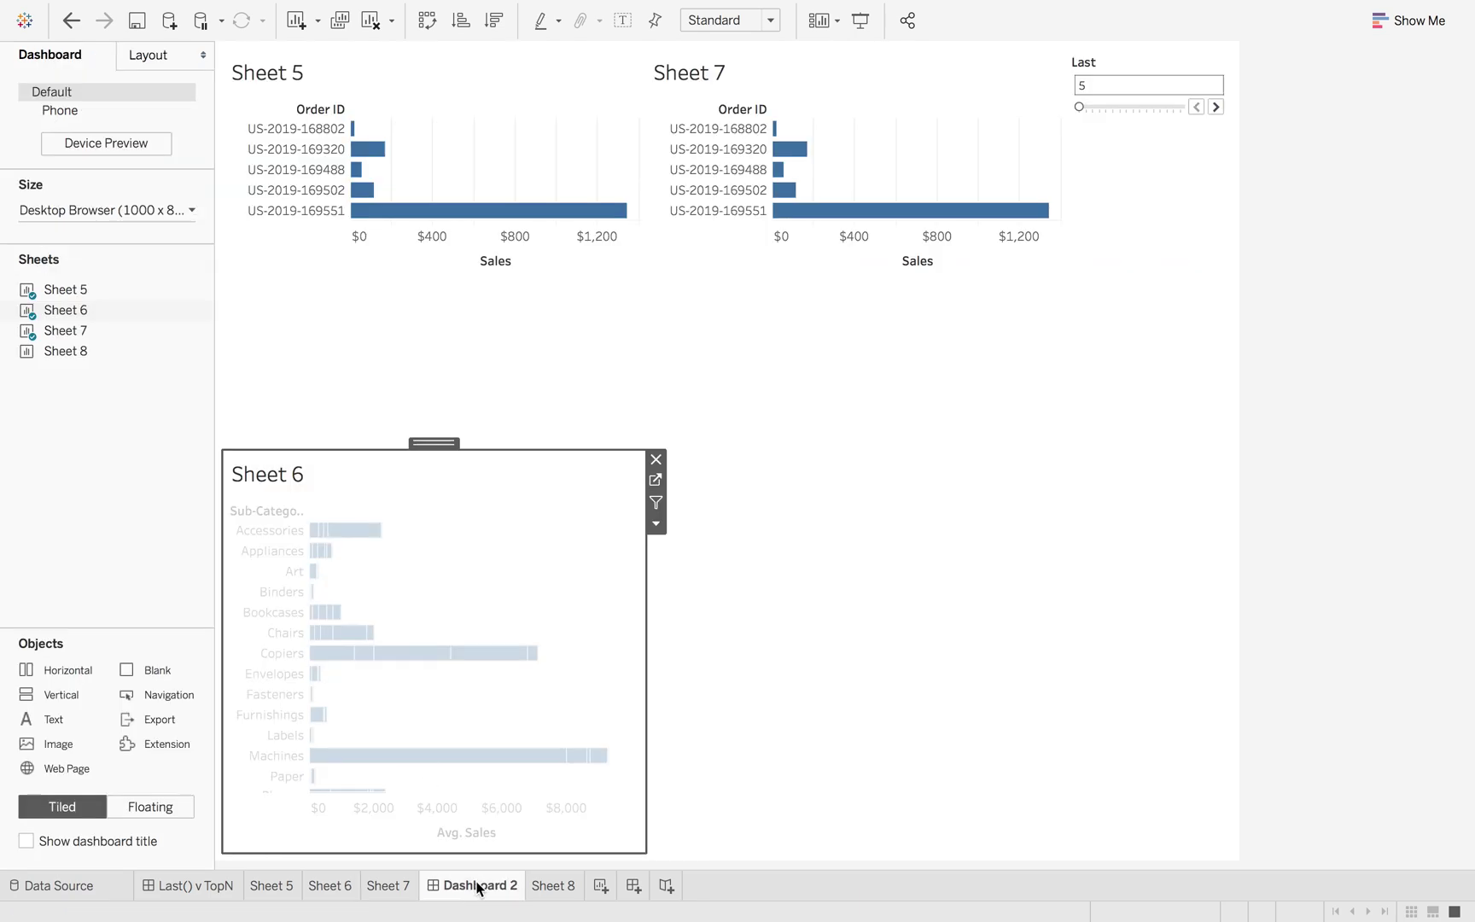
# Add Sheet 8 to Dashboard 2 and raise Last from 5 to 6
pyautogui.moveTo(69, 352); pyautogui.dragTo(849, 660)
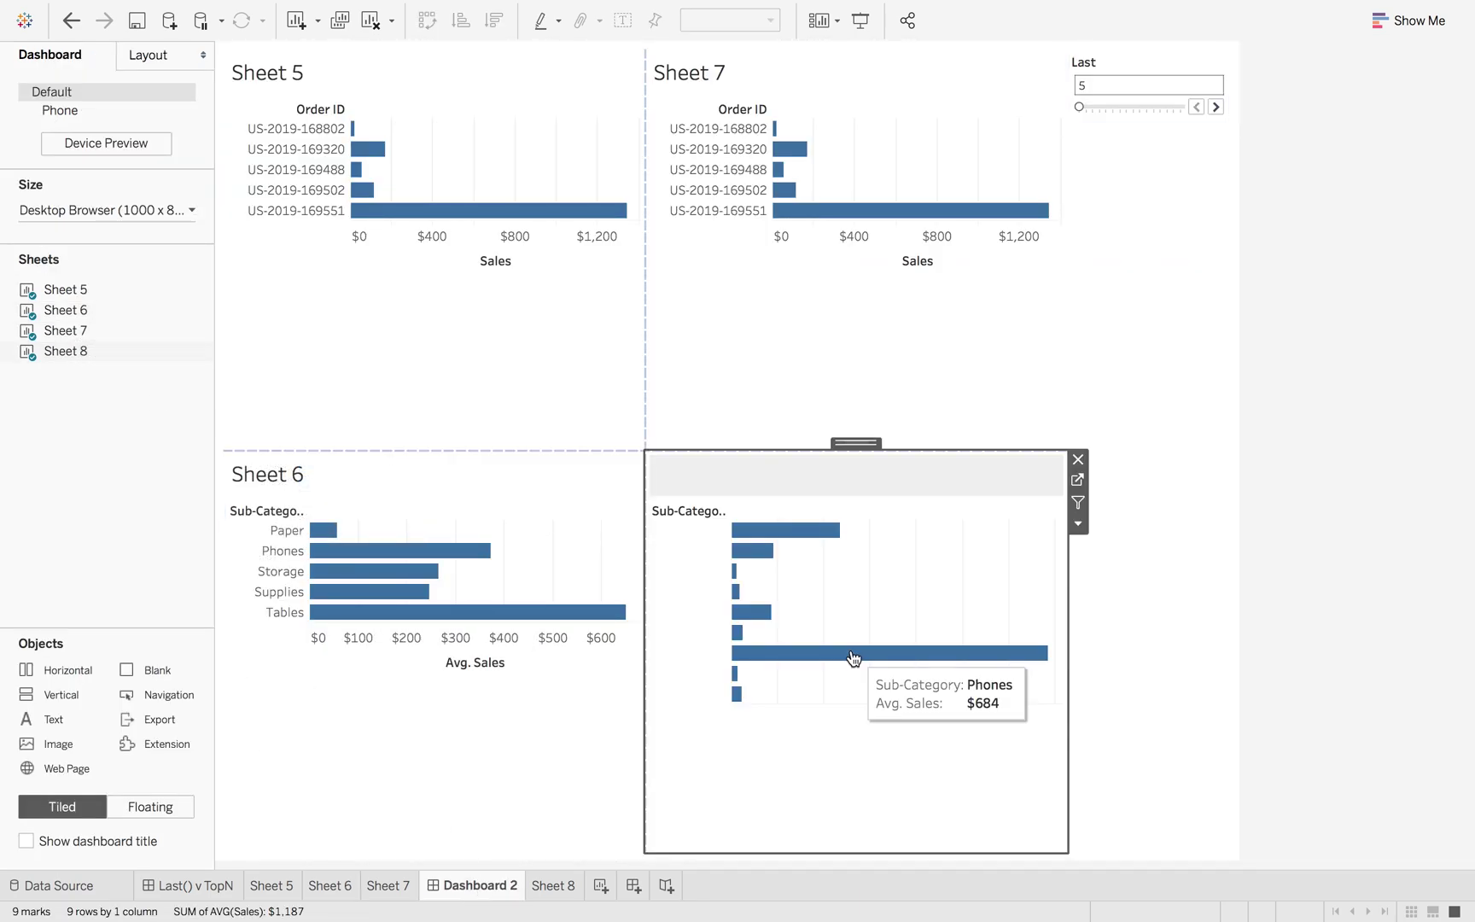
pyautogui.click(1215, 107)
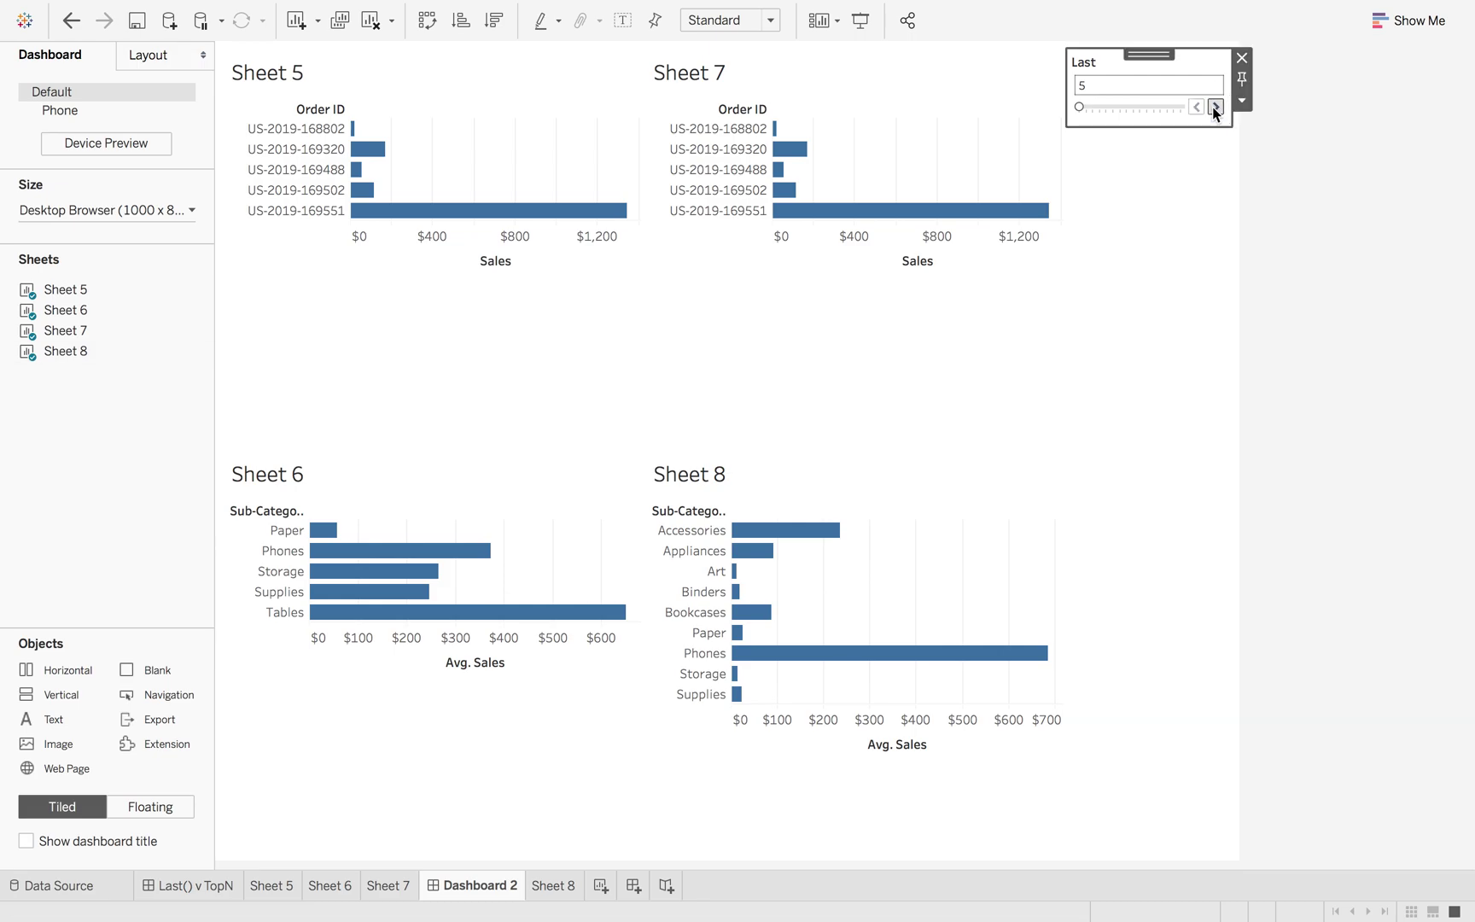
pyautogui.click(892, 566)
# Show average-sales mark labels on Sheet 8's bars, then raise Last to 7 on Dashboard 2
pyautogui.click(1073, 484)
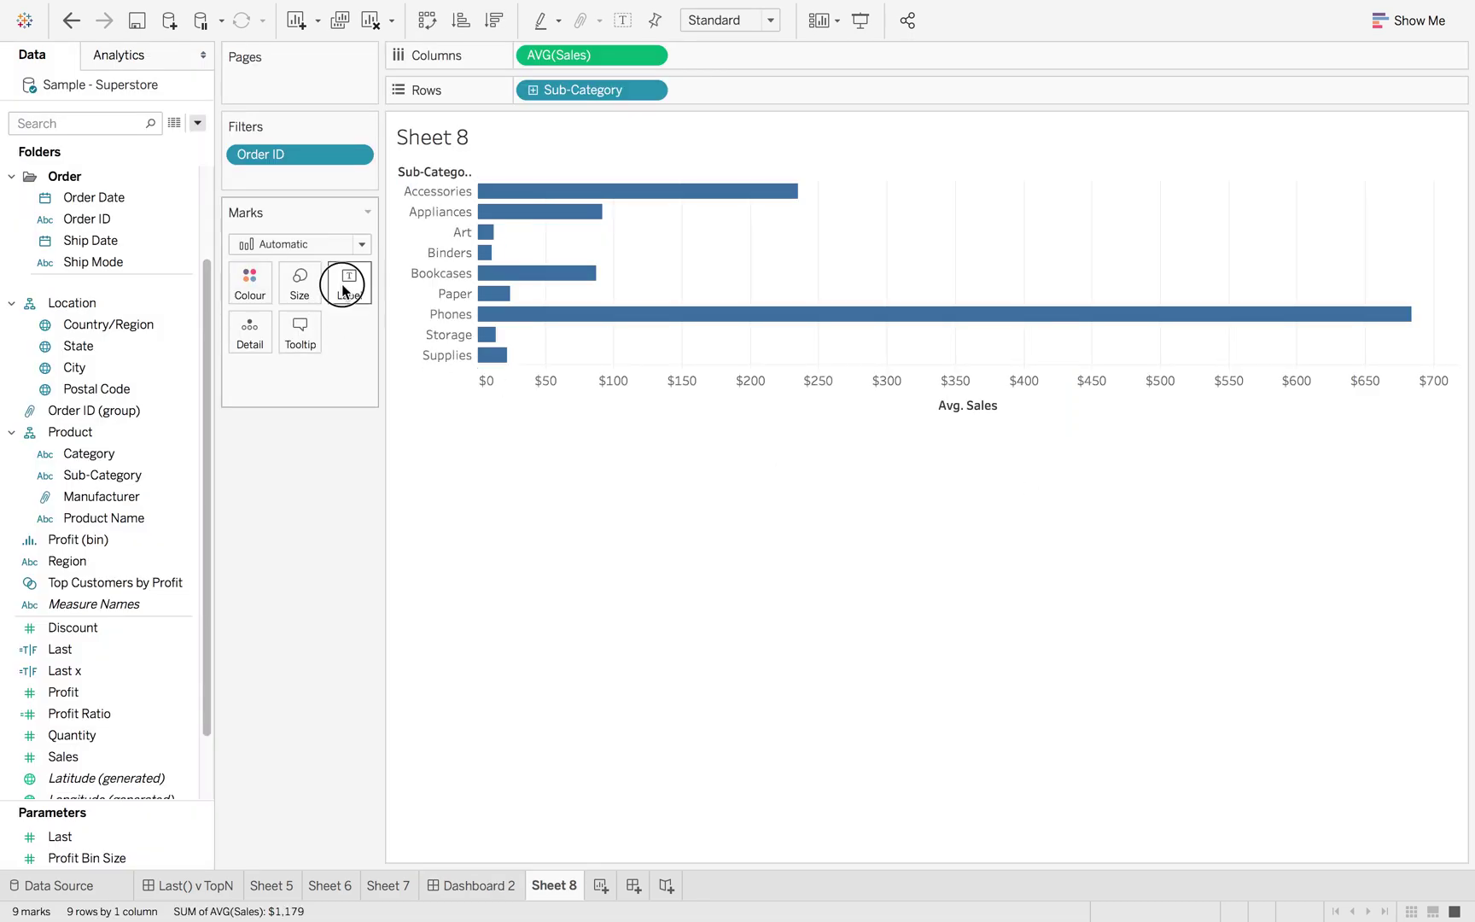
pyautogui.click(345, 290)
pyautogui.click(393, 327)
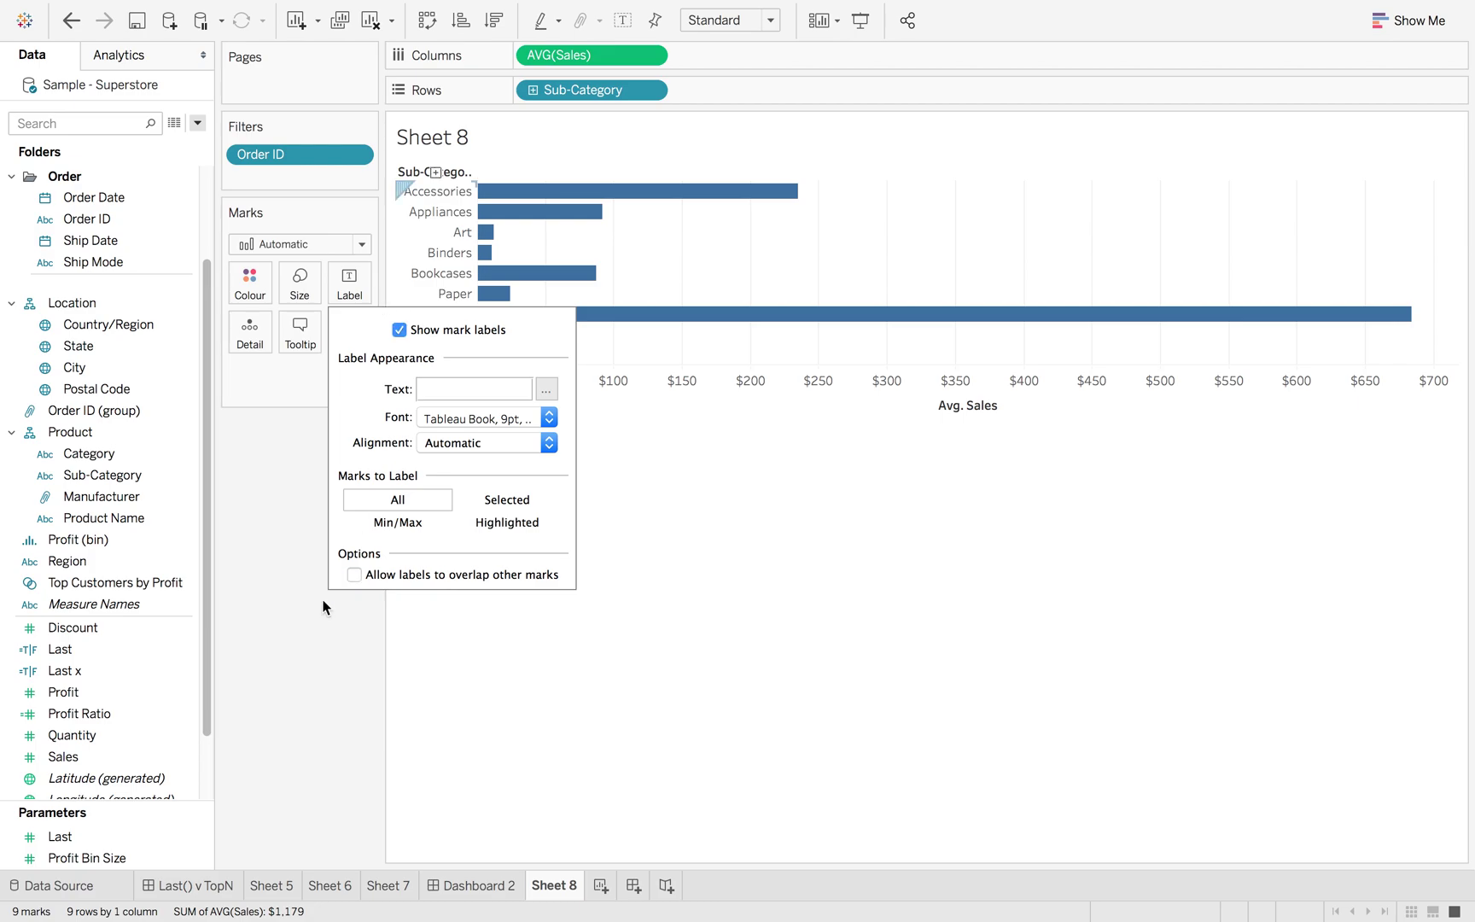
pyautogui.click(485, 892)
pyautogui.click(1218, 109)
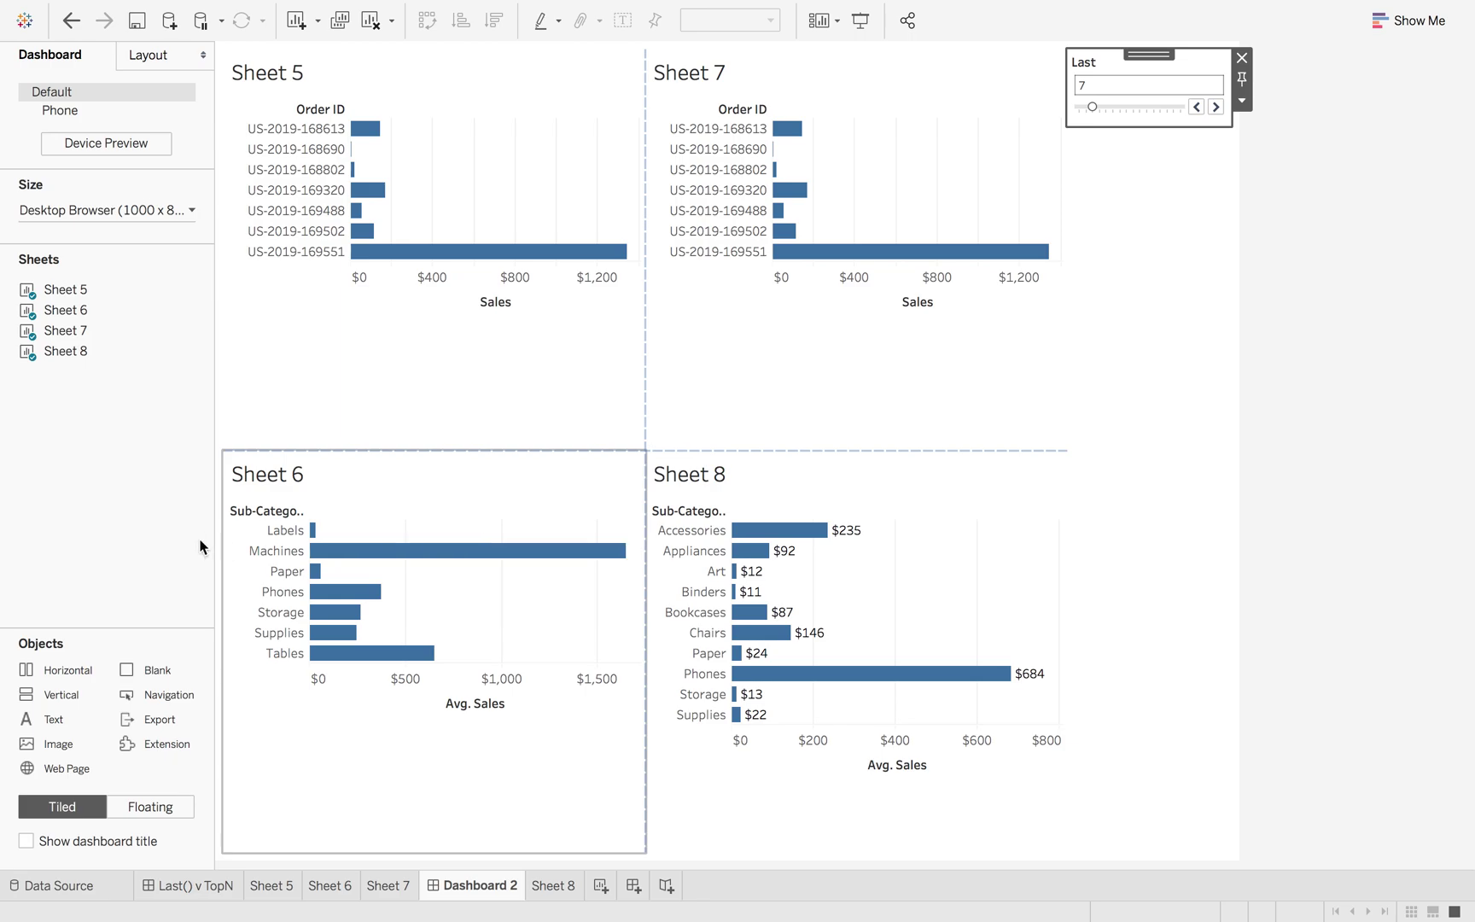
# Raise the Last parameter from 7 through 8 and 9 to 10 on Dashboard 2
pyautogui.moveTo(315, 530)
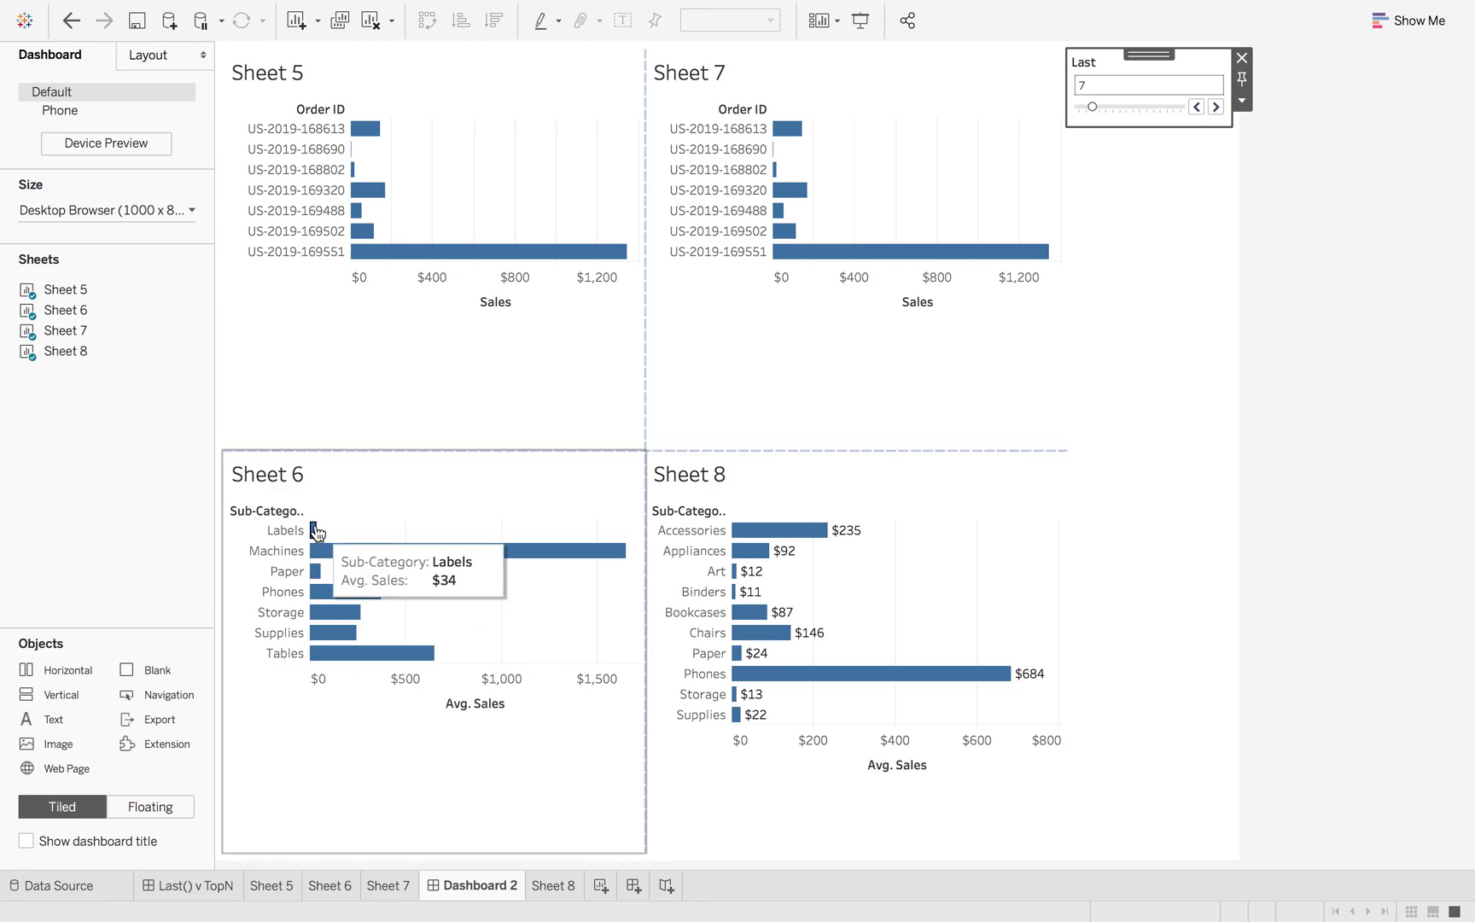
pyautogui.click(506, 608)
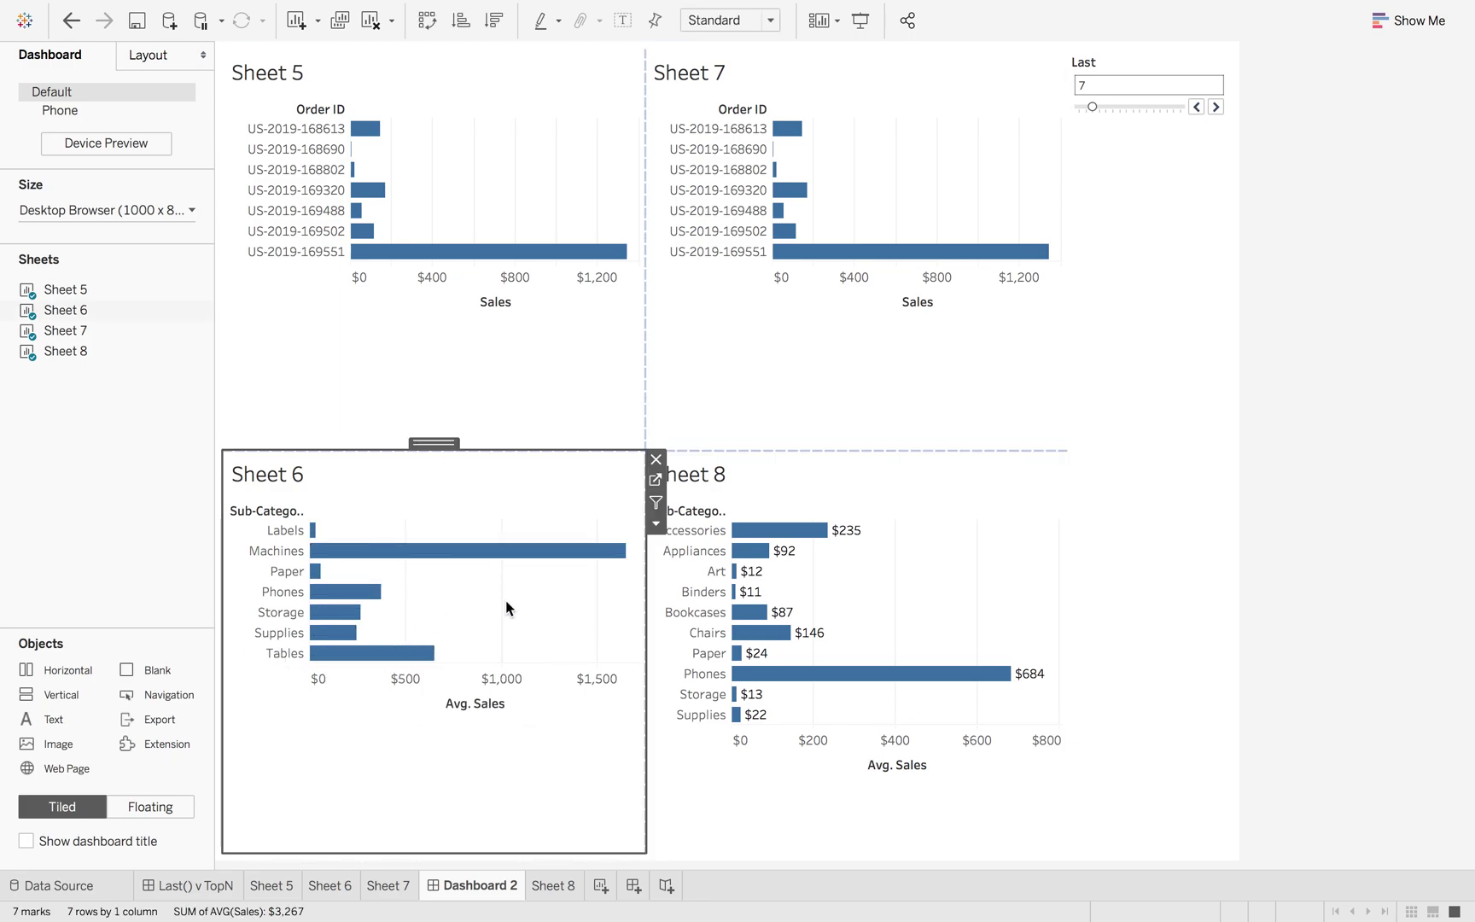
pyautogui.click(1216, 107)
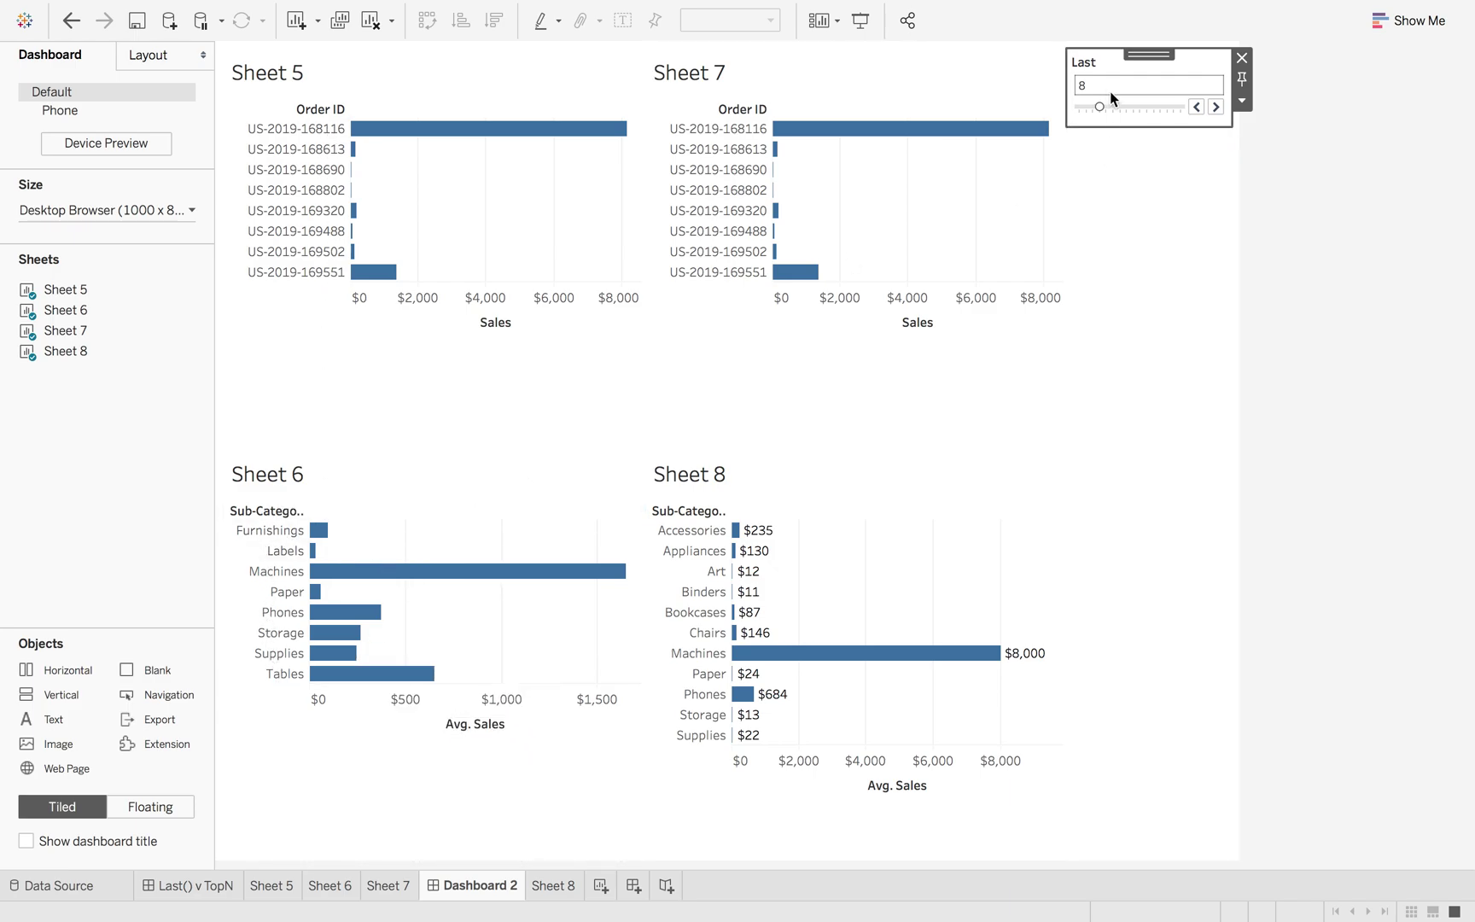
pyautogui.click(1215, 107)
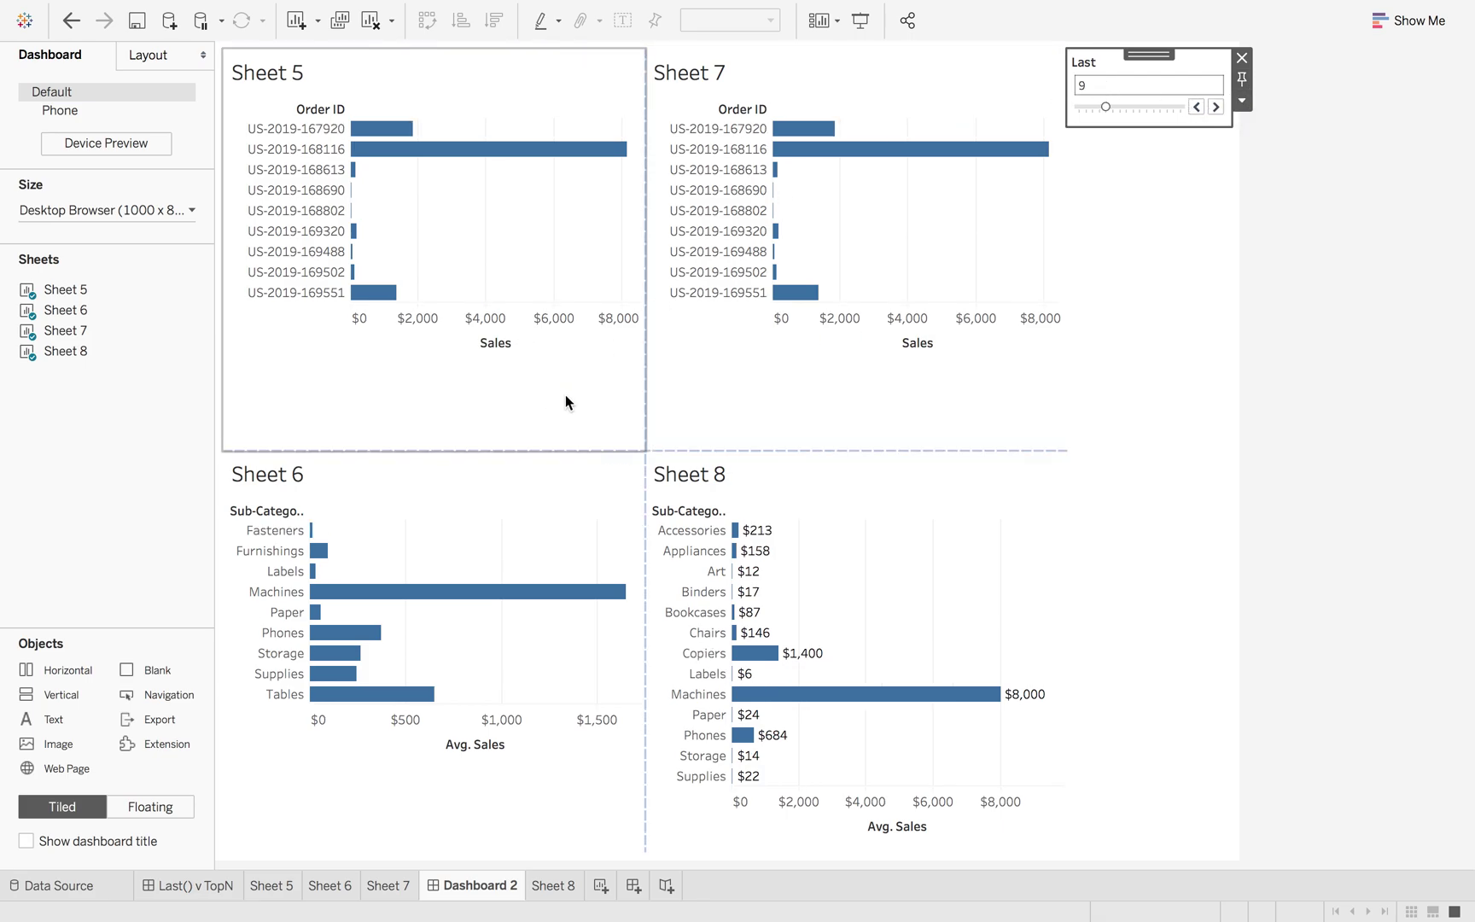
pyautogui.click(1216, 107)
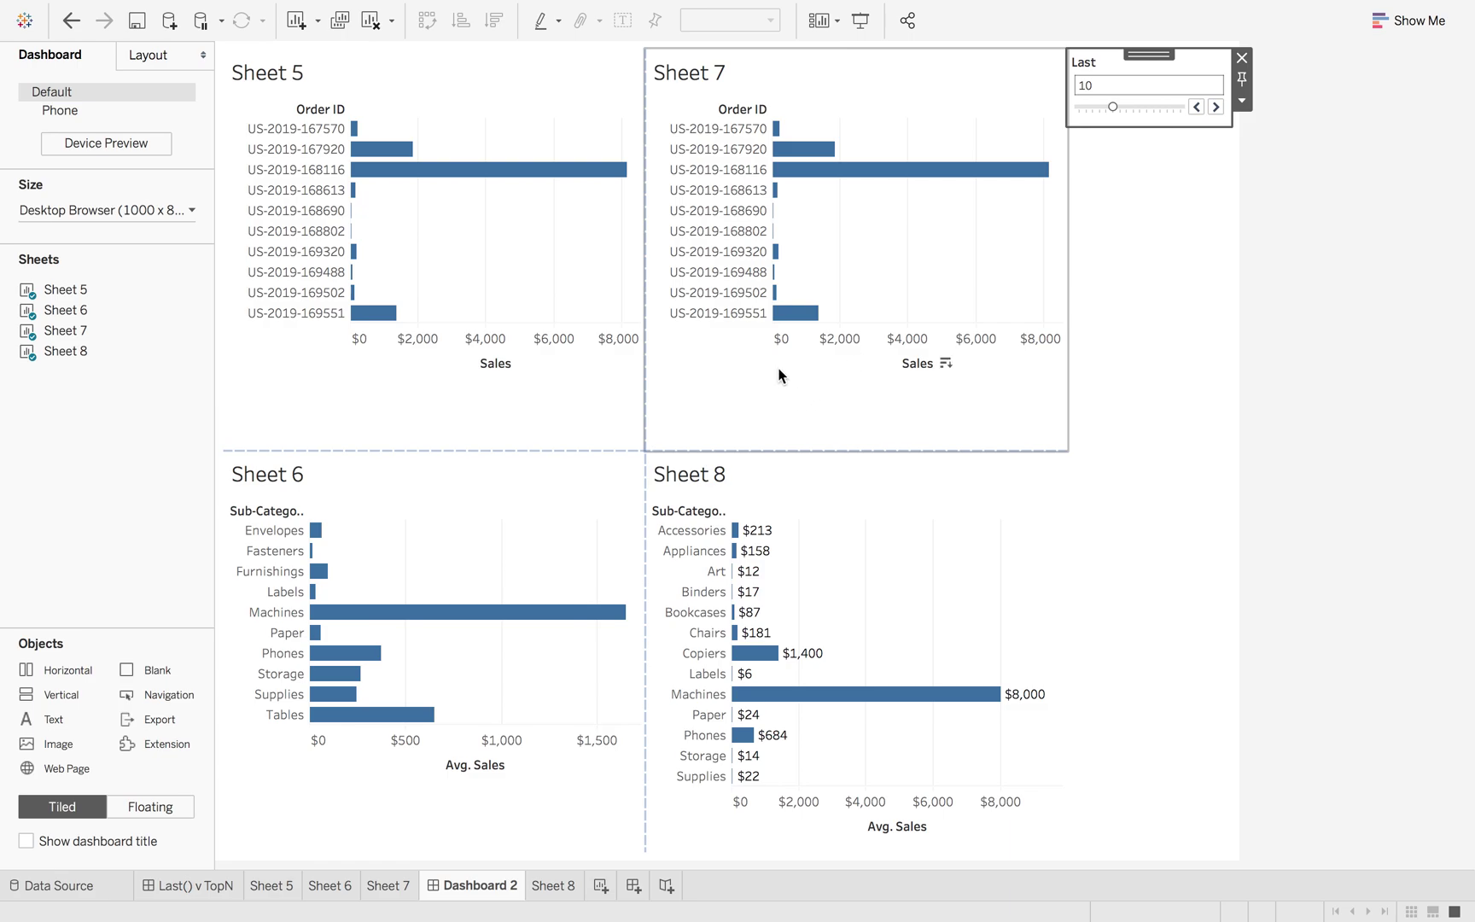
# Open Sheet 8's Order ID filter and review its General and Top settings
pyautogui.click(554, 887)
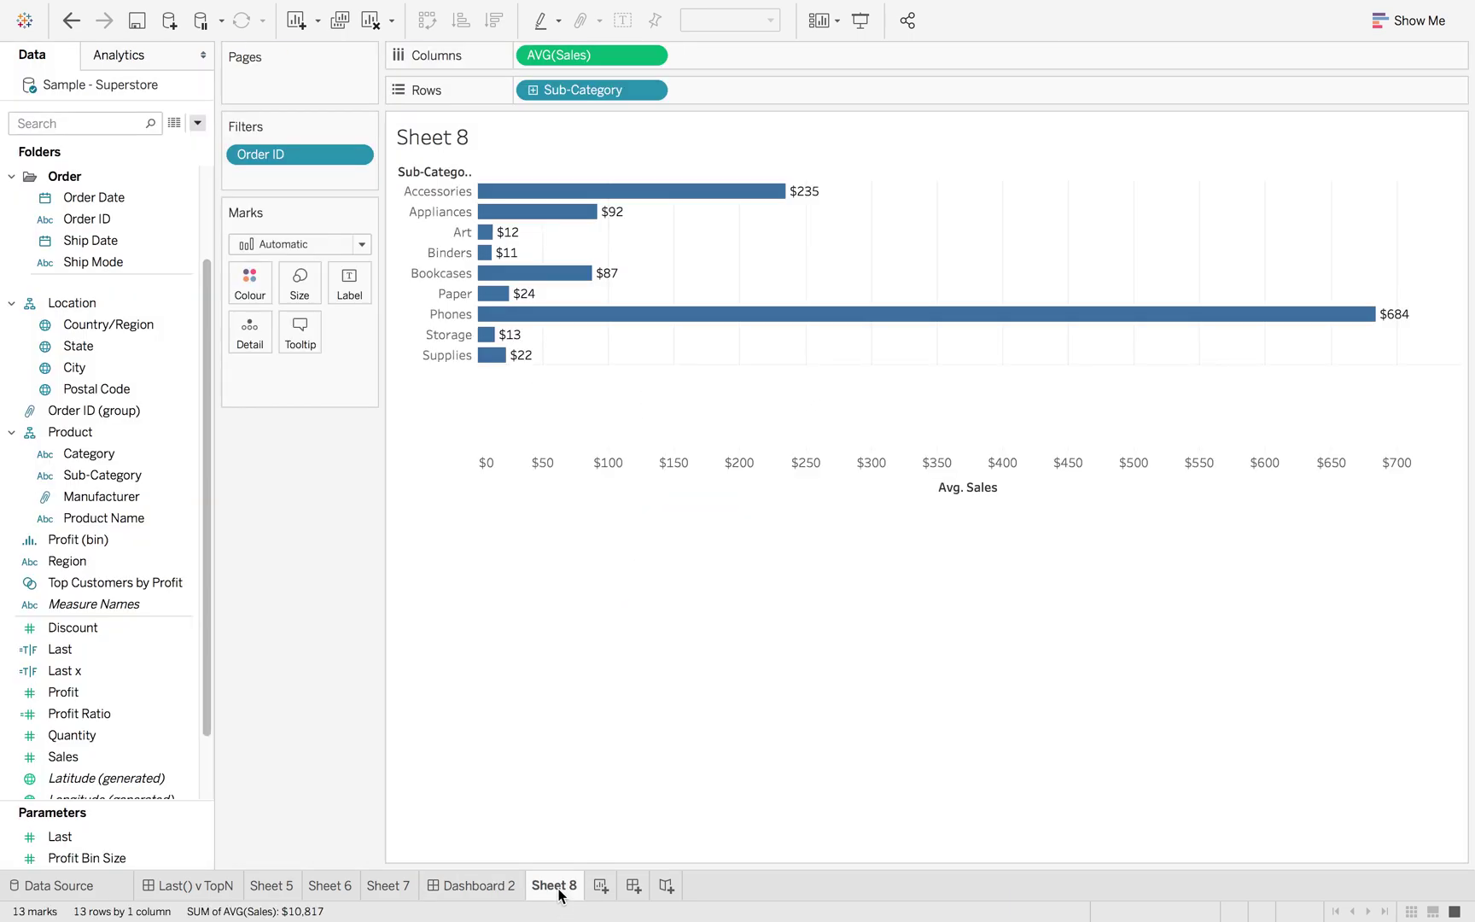
pyautogui.click(357, 157)
pyautogui.click(367, 180)
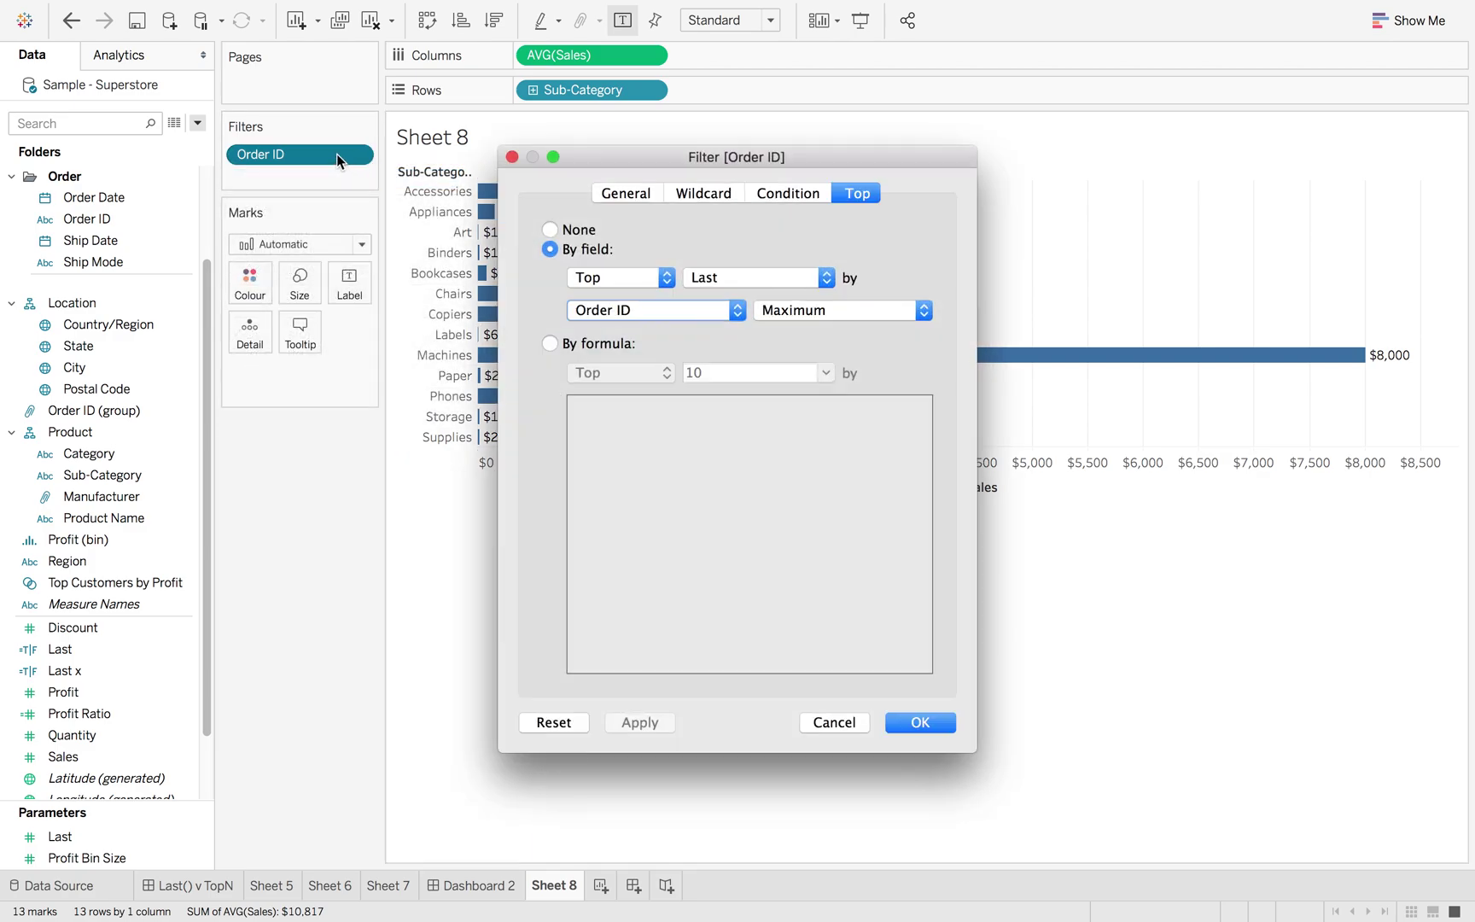
pyautogui.click(624, 194)
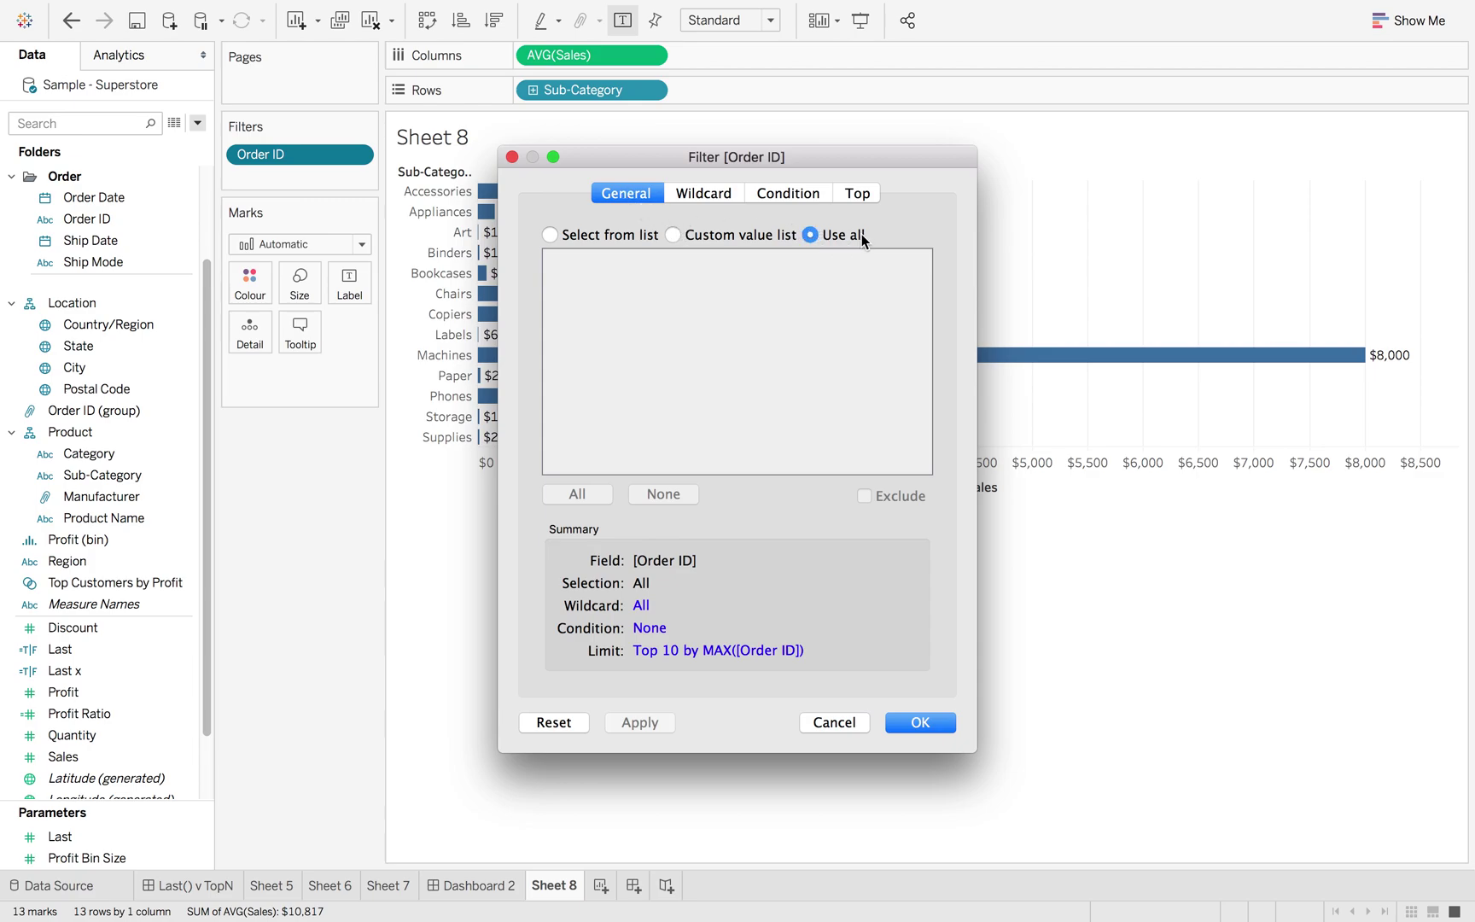
pyautogui.click(861, 195)
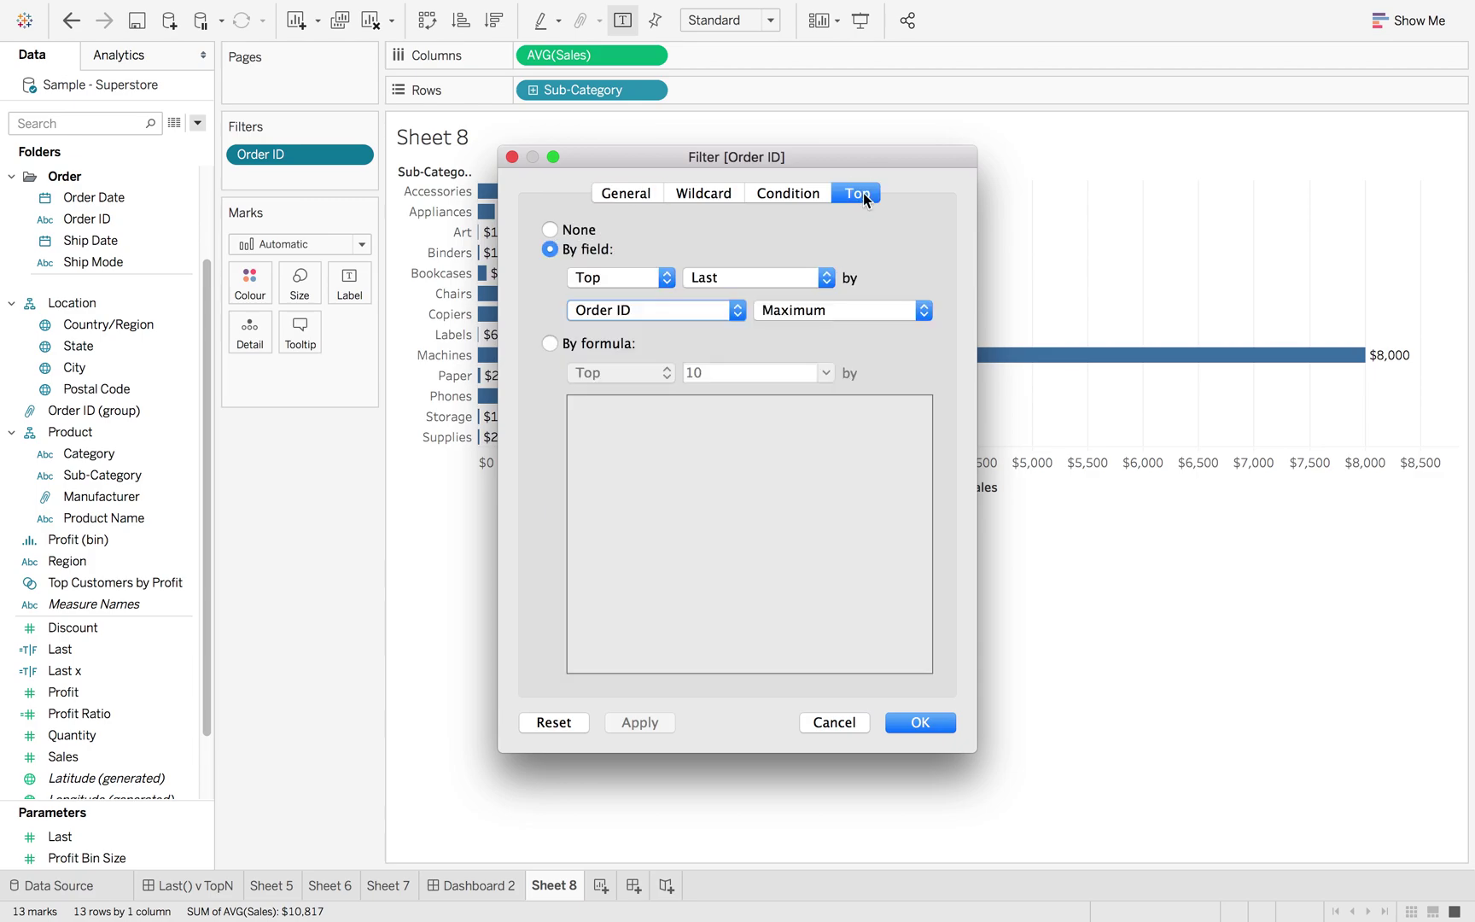
# Keep the filter as Top Last by Maximum Order ID and move the dialog aside to see the chart
pyautogui.click(644, 279)
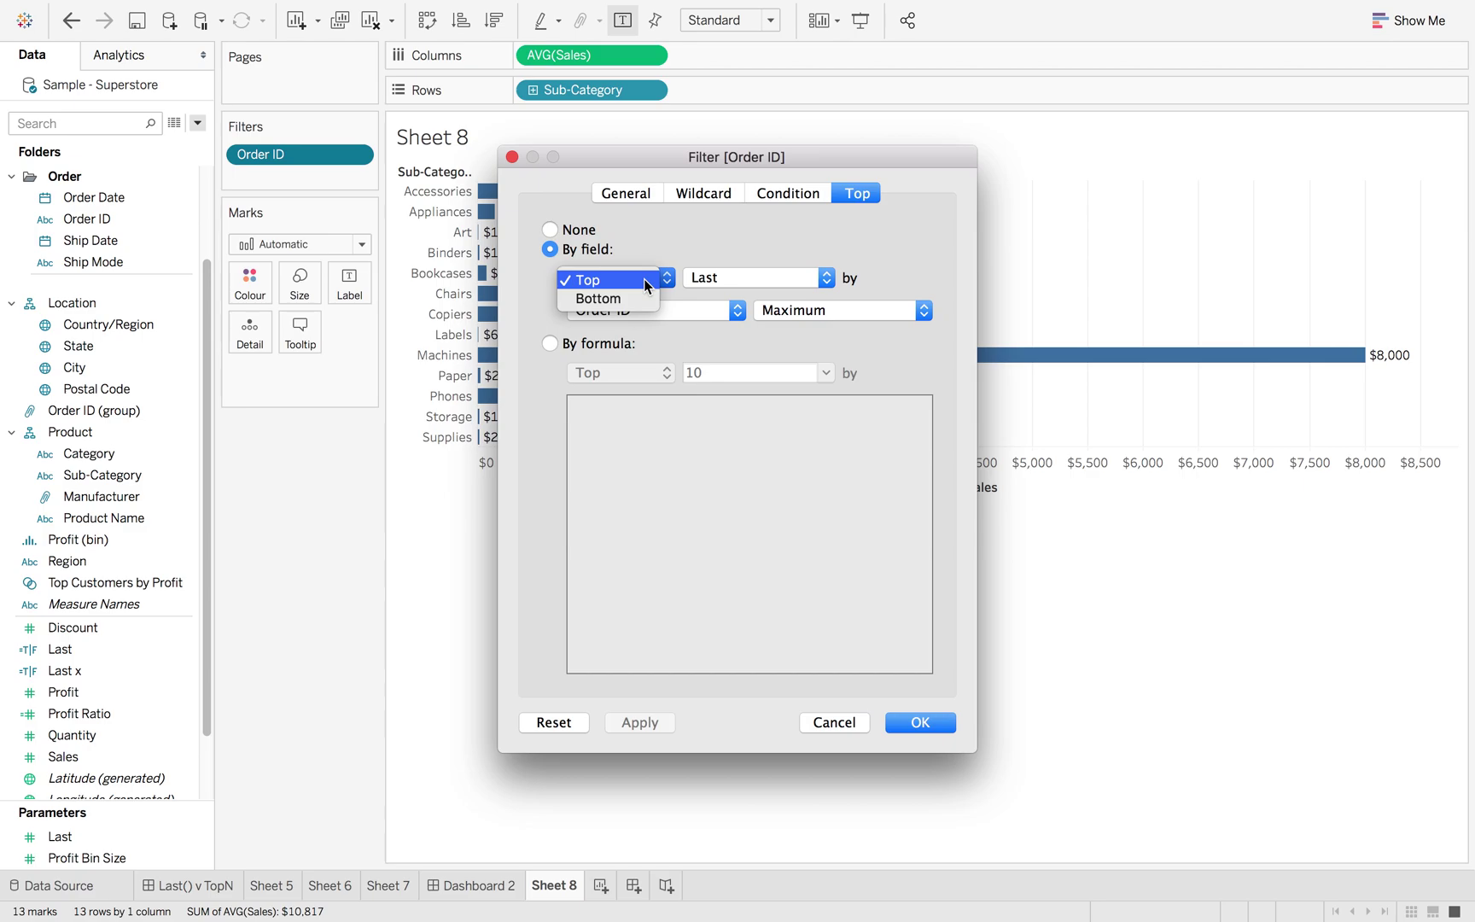
pyautogui.click(644, 279)
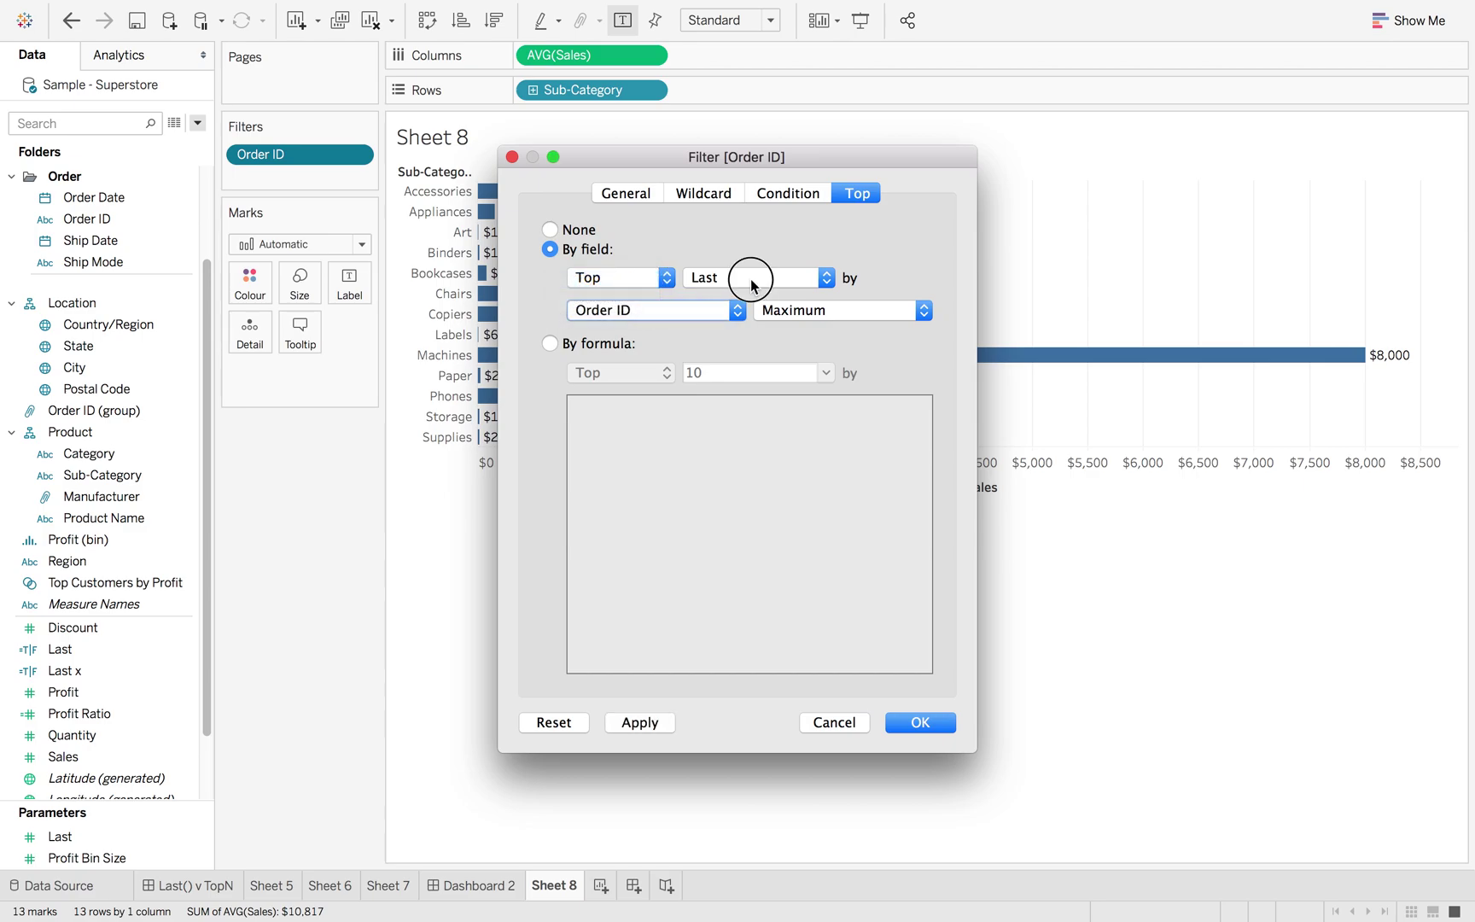
pyautogui.click(750, 278)
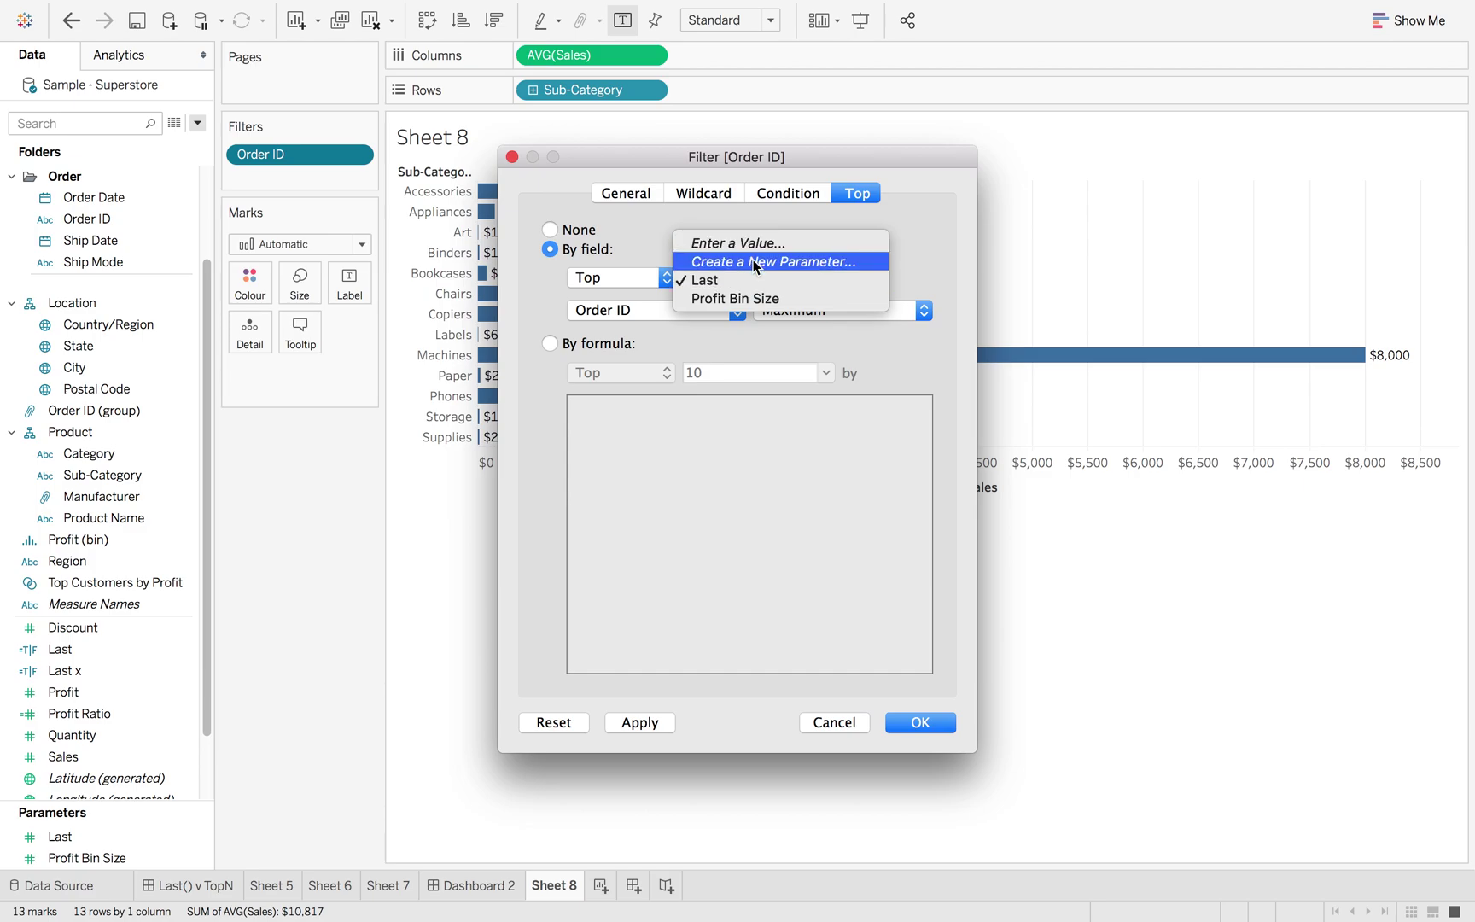
pyautogui.click(674, 279)
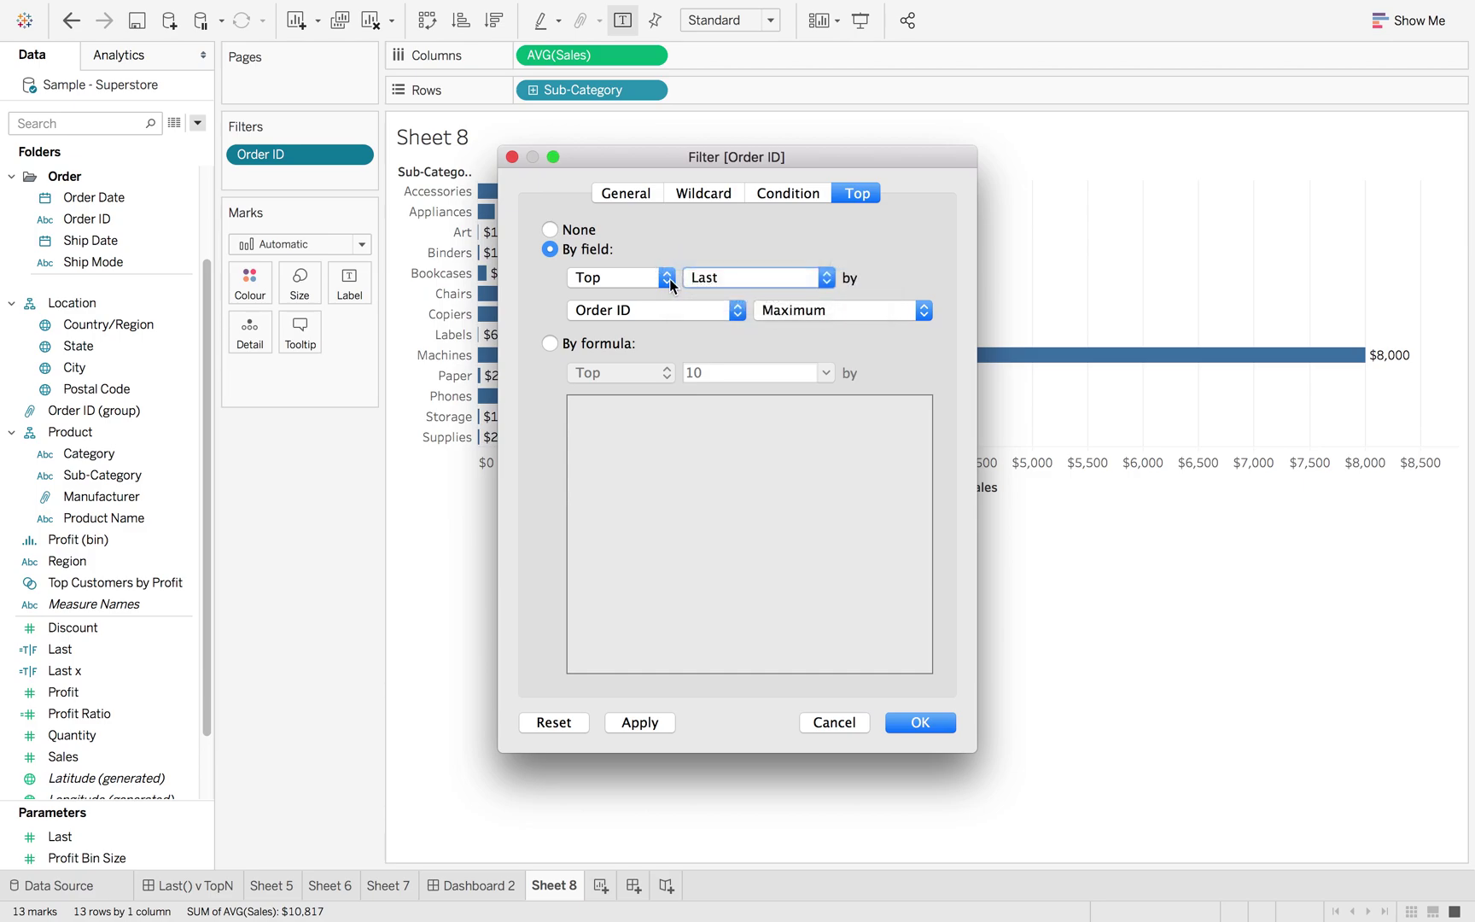
pyautogui.click(689, 311)
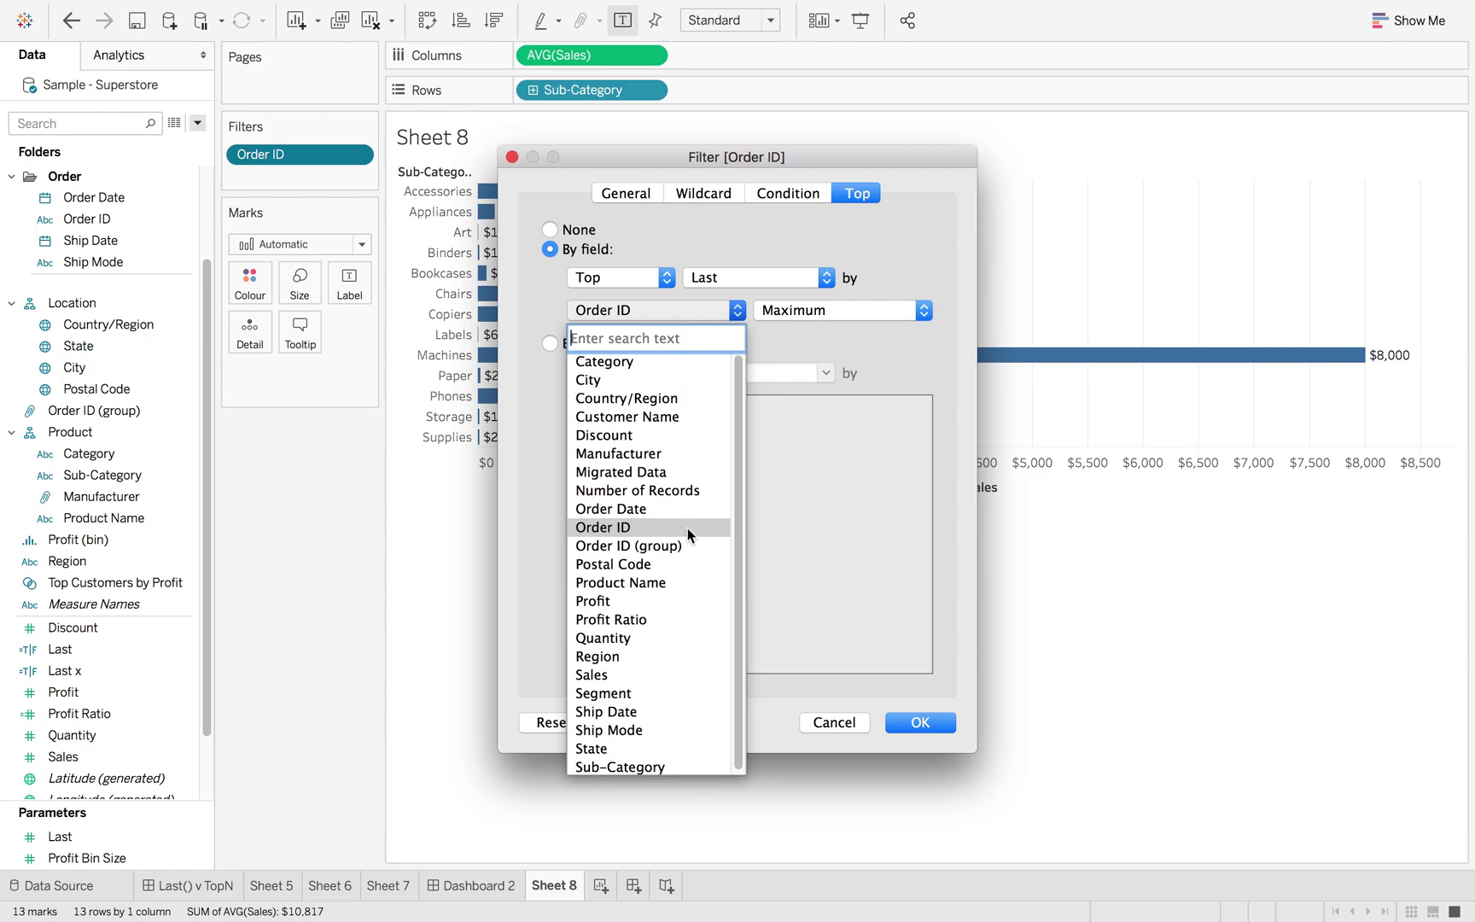
pyautogui.click(814, 312)
pyautogui.click(822, 311)
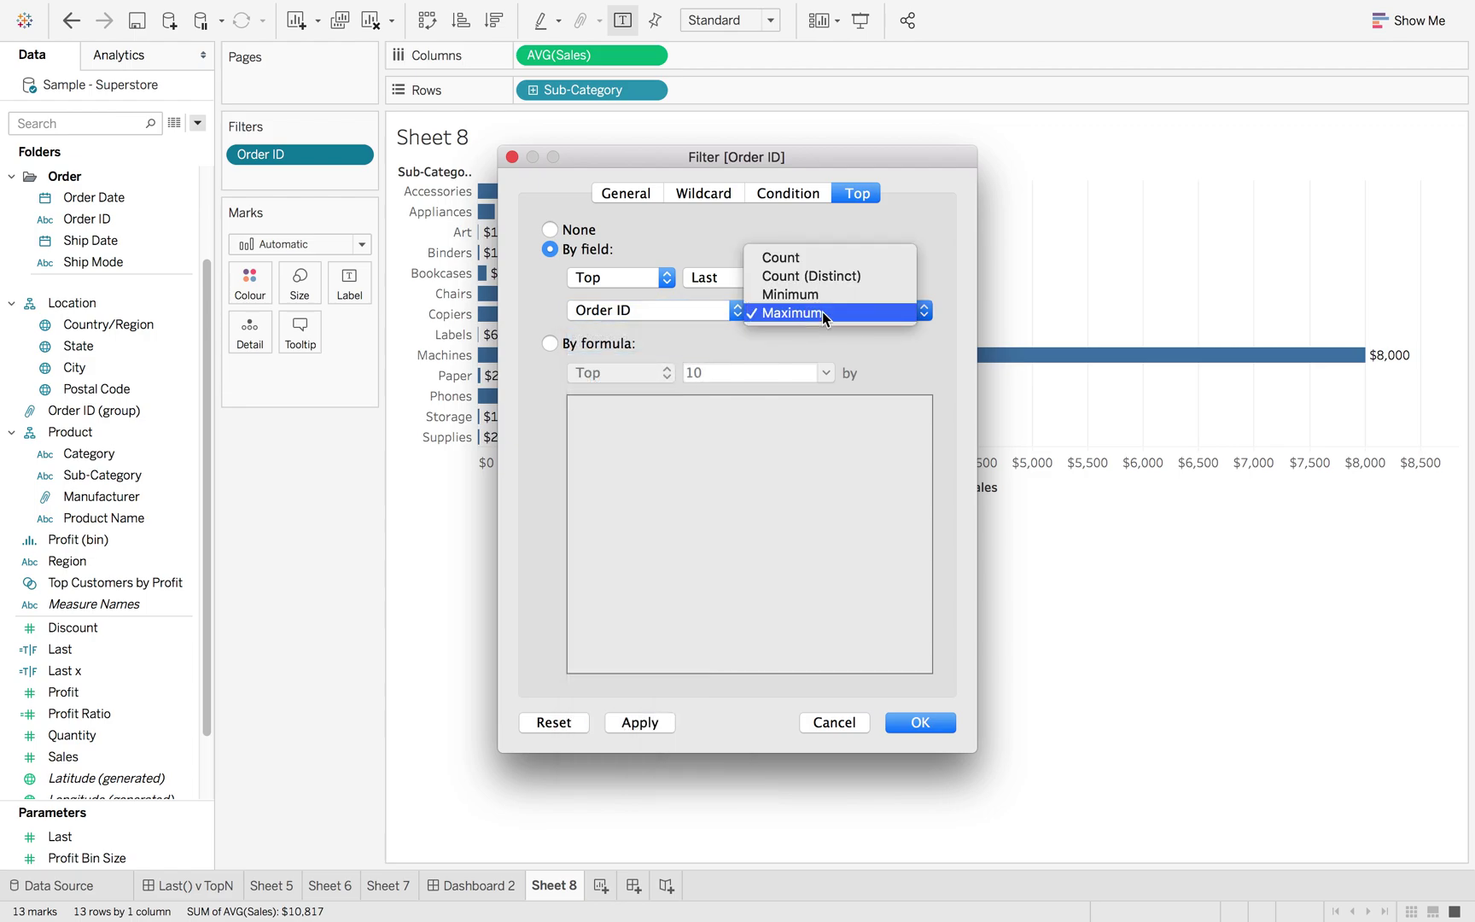
pyautogui.click(785, 317)
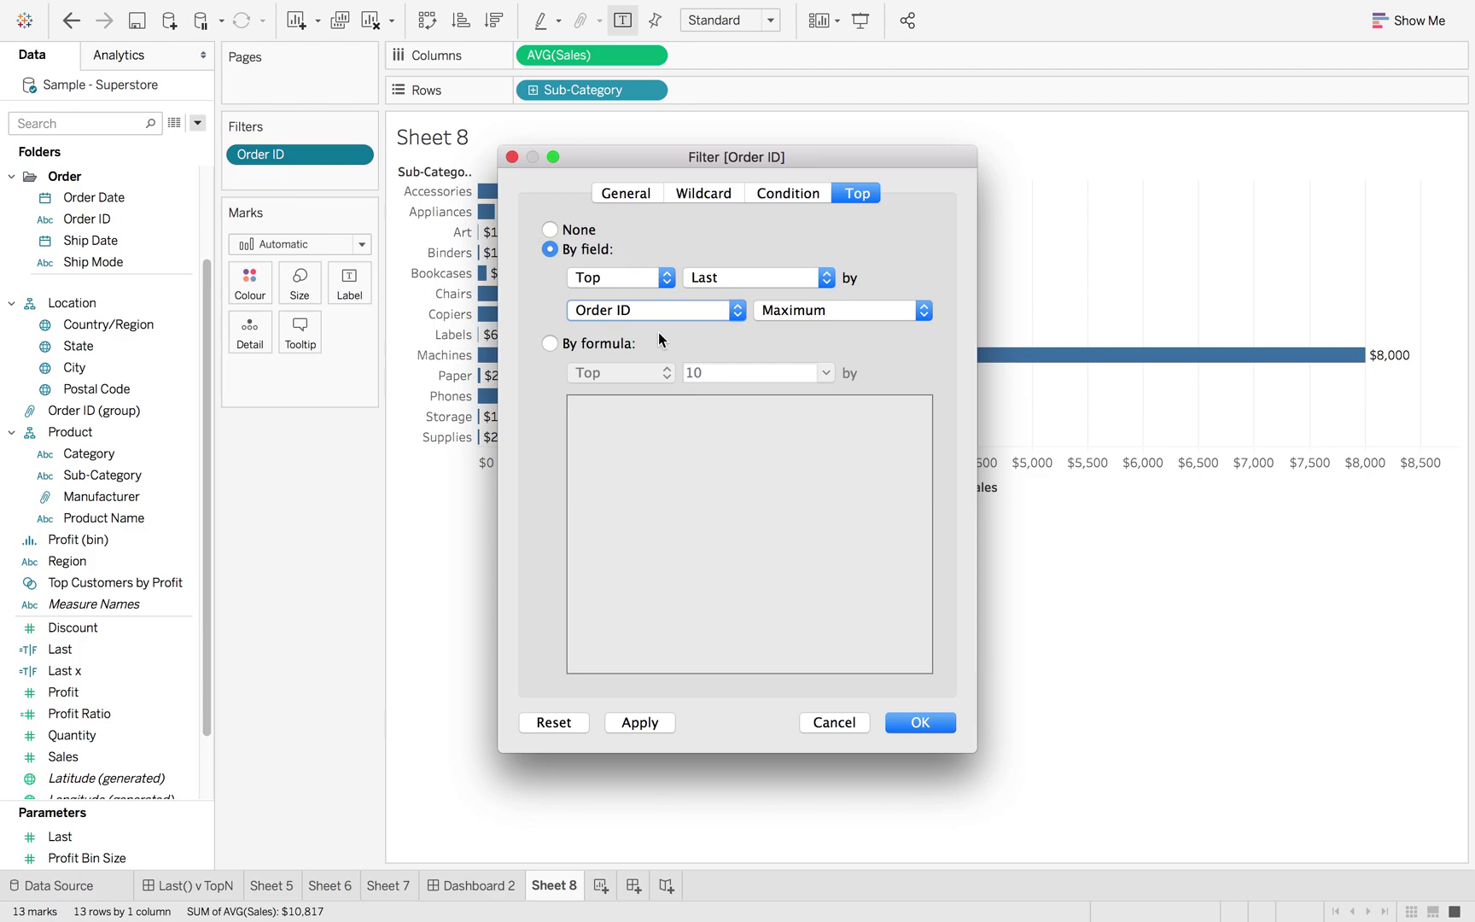
pyautogui.moveTo(593, 166); pyautogui.dragTo(715, 147)
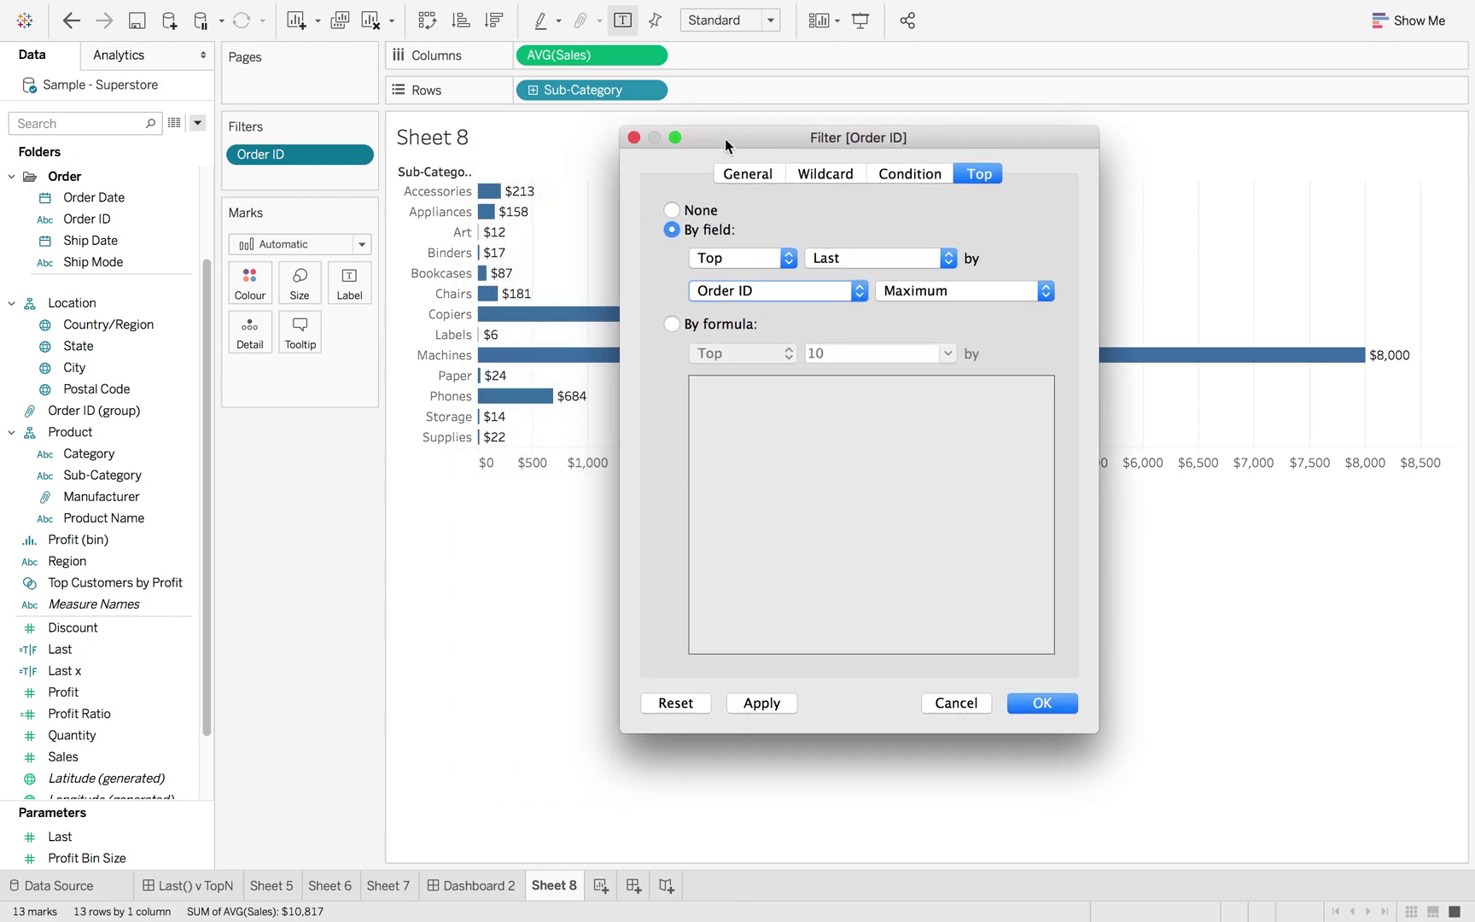